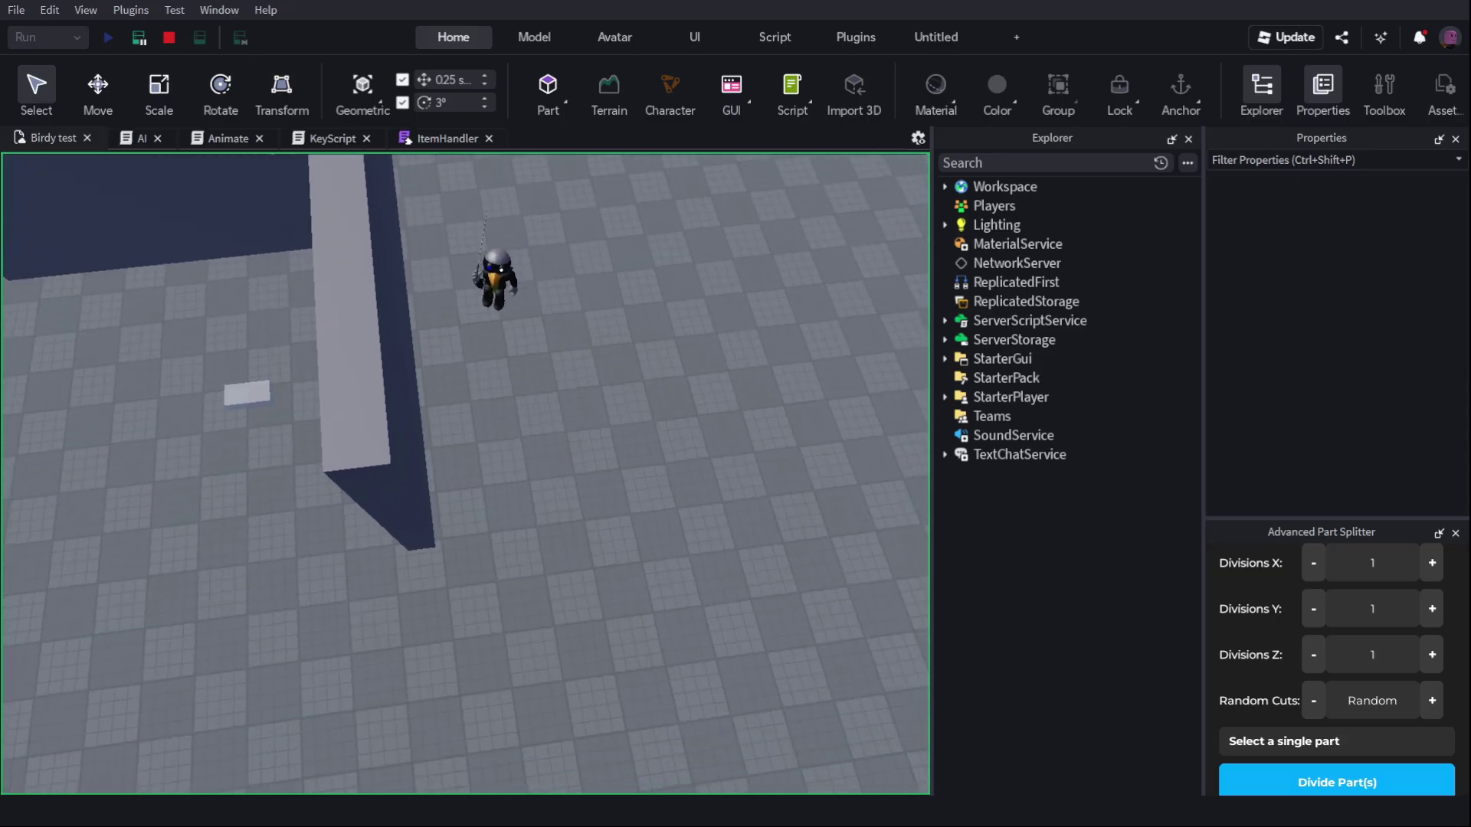
scroll(465, 473, down, 4)
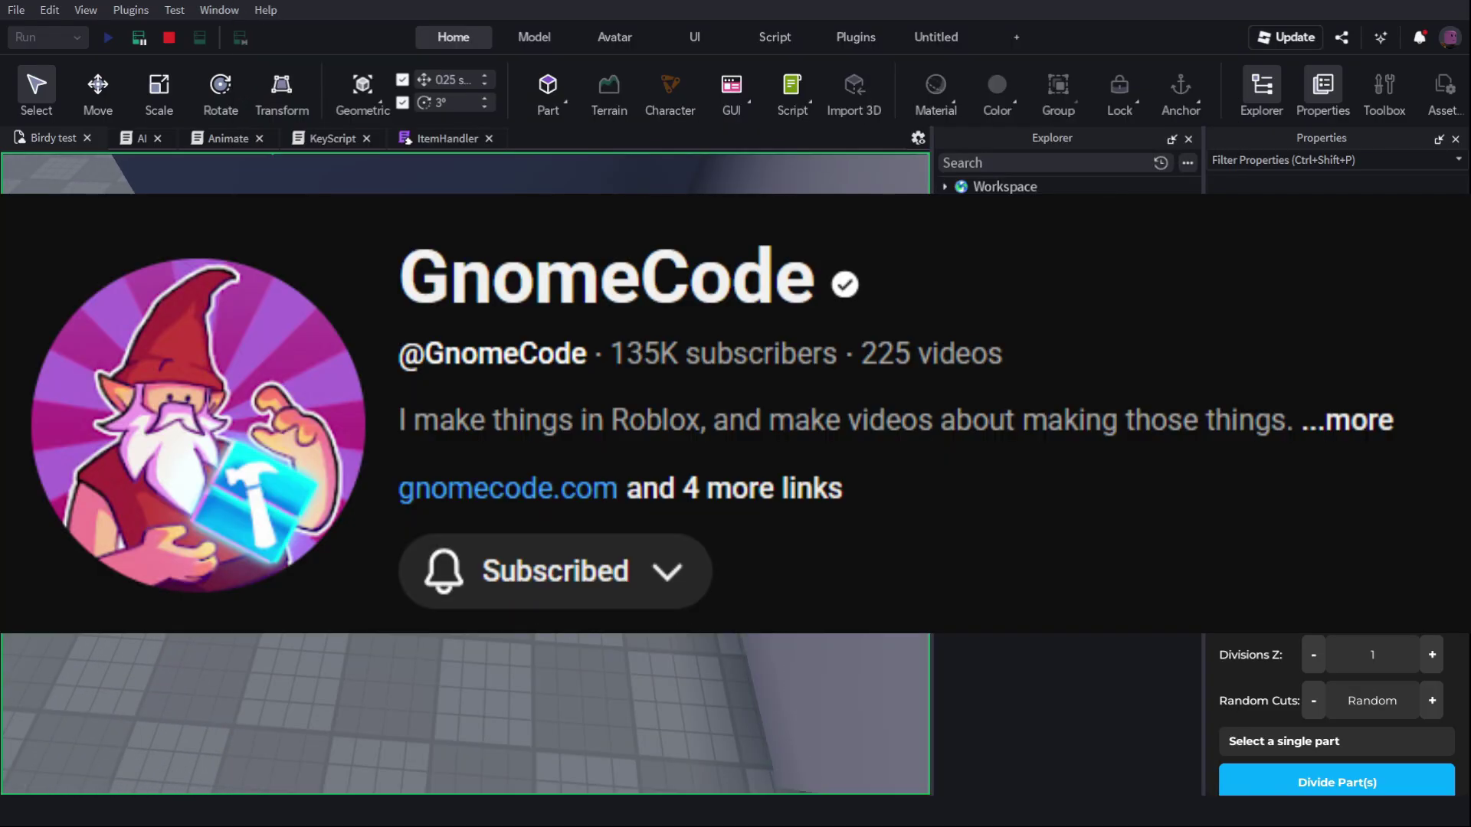
key(s)
key(d)
key(d)
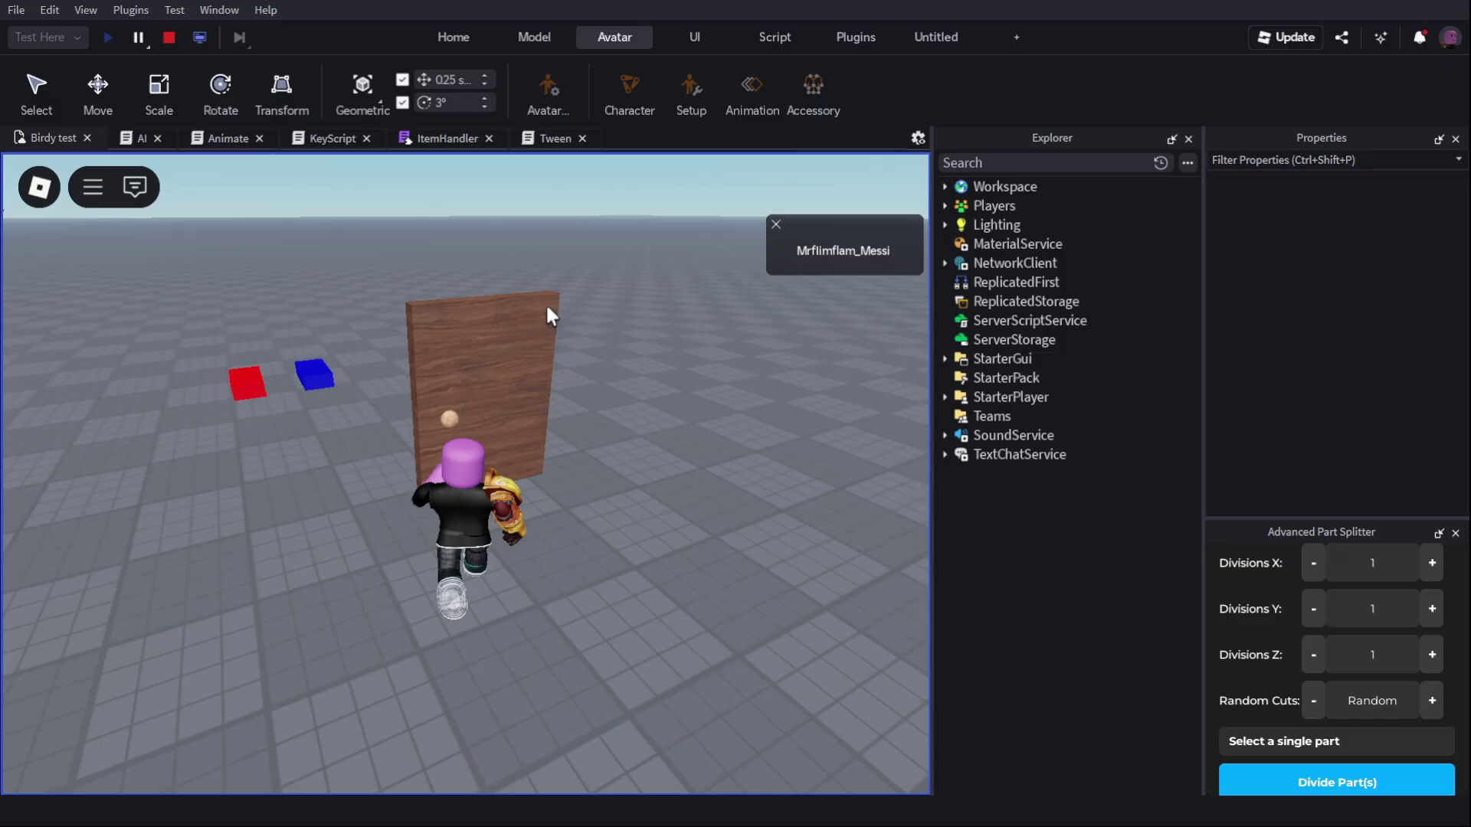
Step: Walk the character up to the wooden door in the playtest, and end the test
right_drag(547, 307, 547, 307)
key(w)
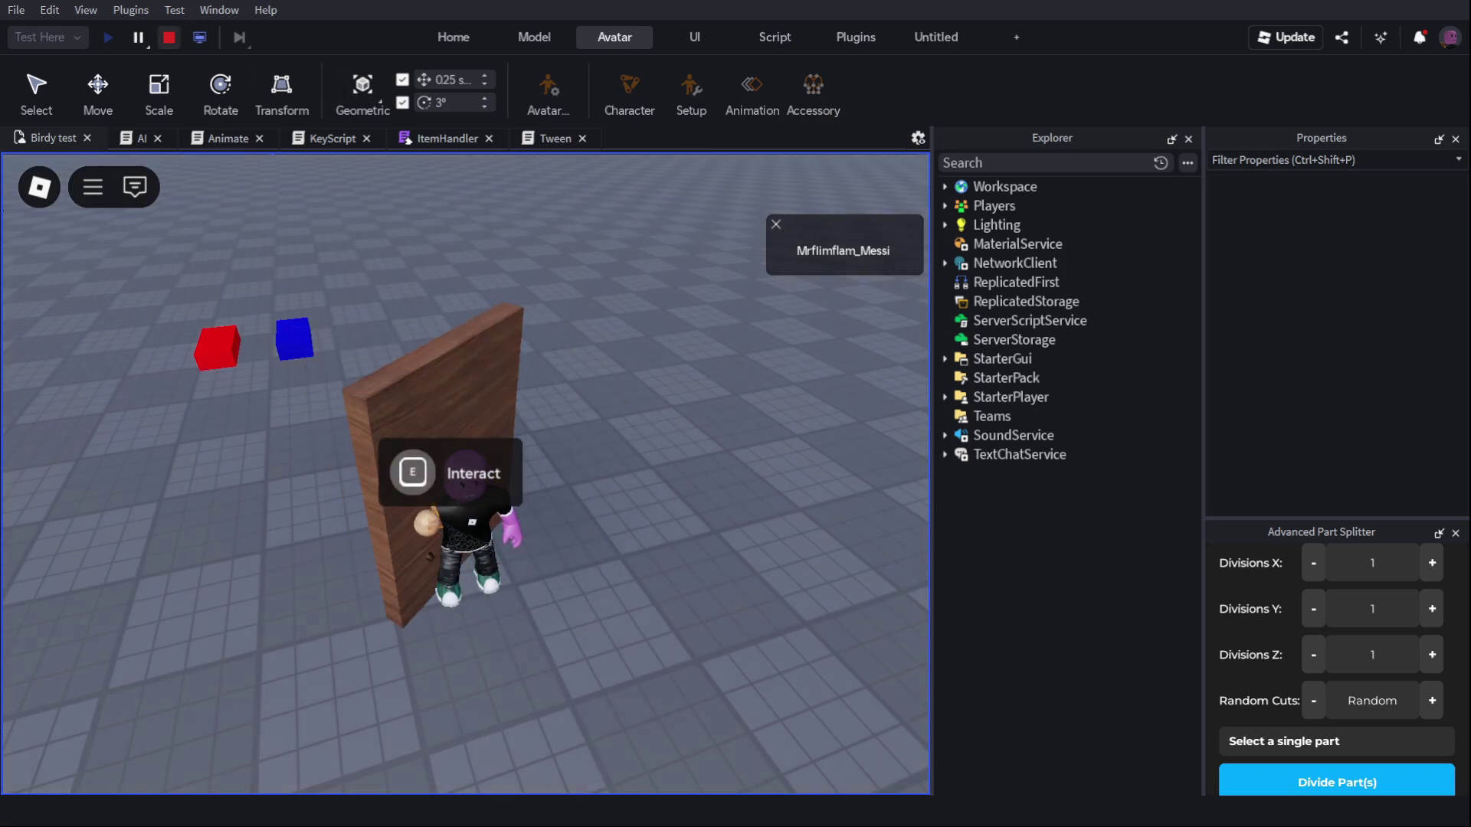
key(shift+F5)
Step: Set the BlueKeyDoor part's color to 0, 76, 124
click(956, 358)
click(1012, 473)
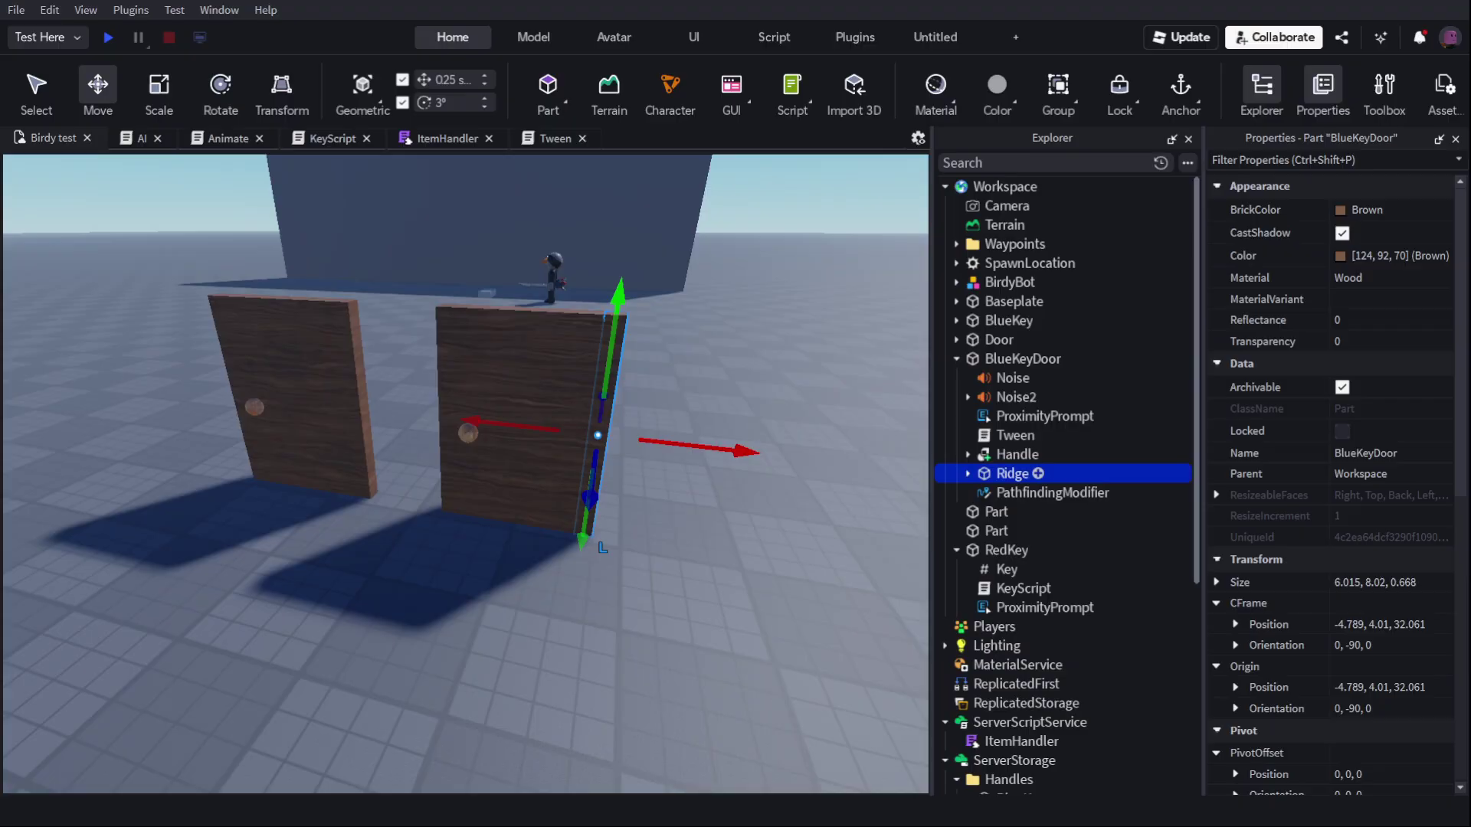
click(1022, 359)
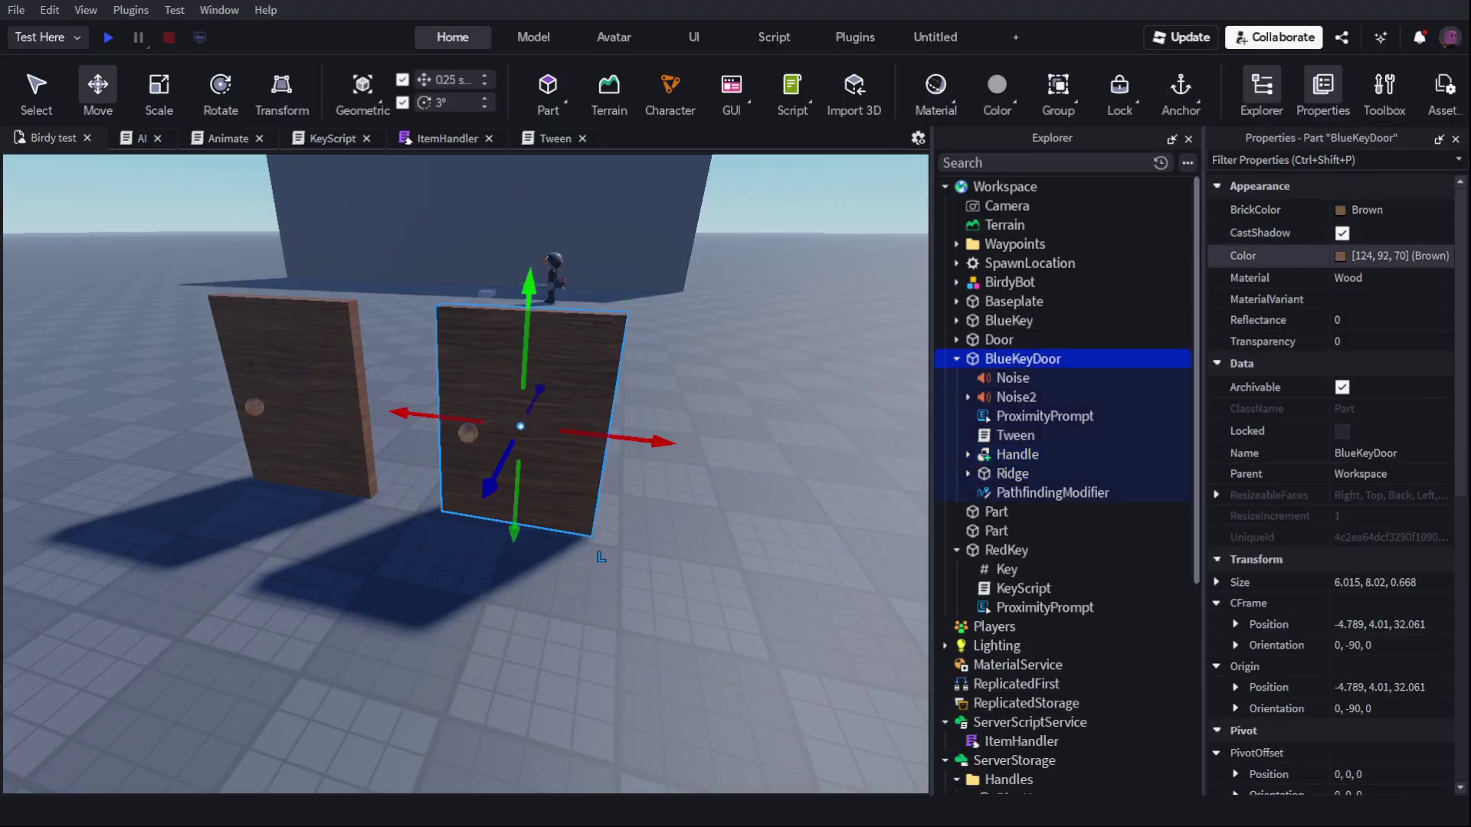
text(0, 76, 124)
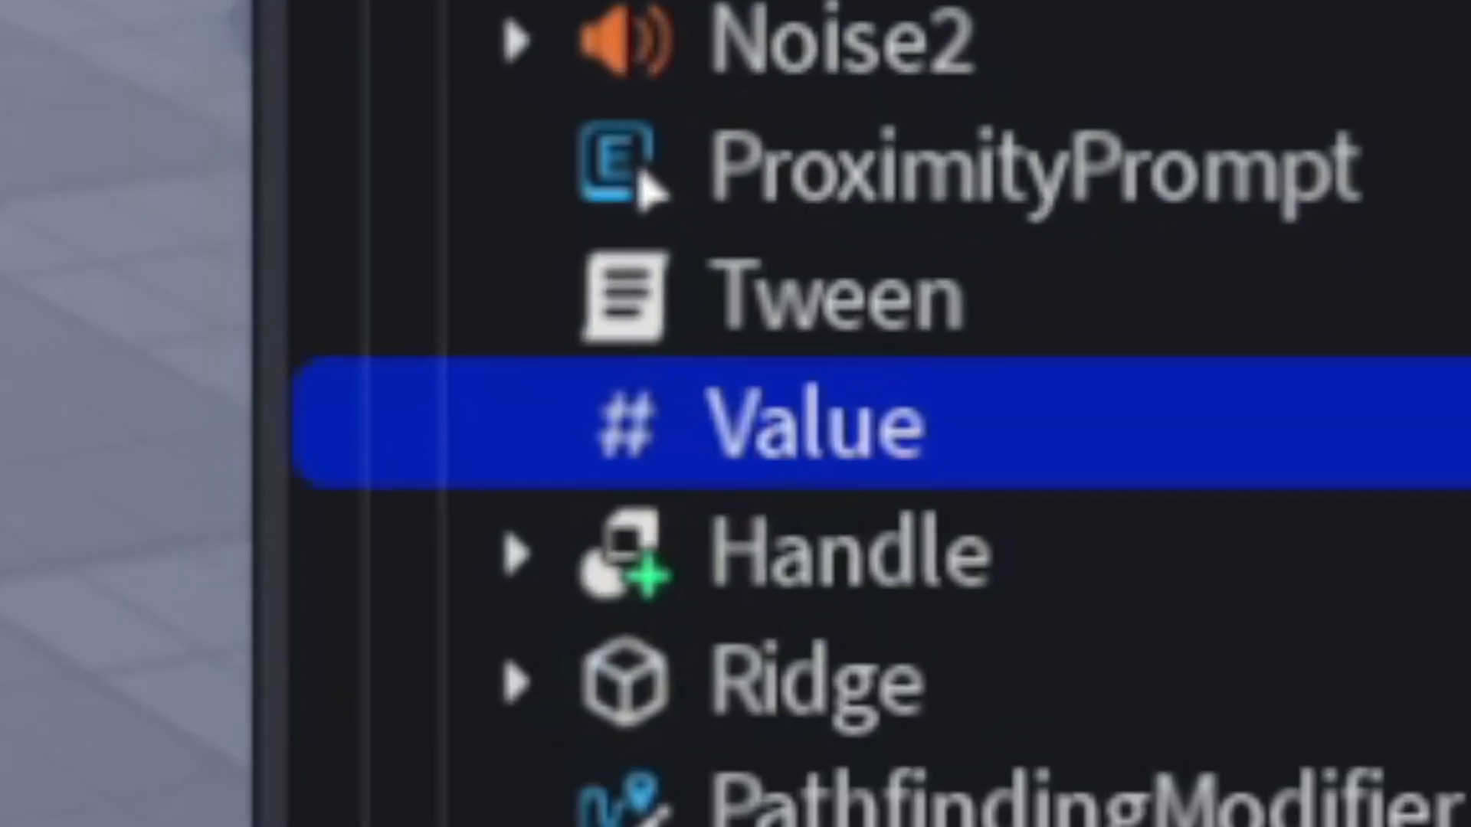
Step: Rename the new ObjectValue inside BlueKeyDoor as ToolRequired
key(F2)
text(ToolRequired)
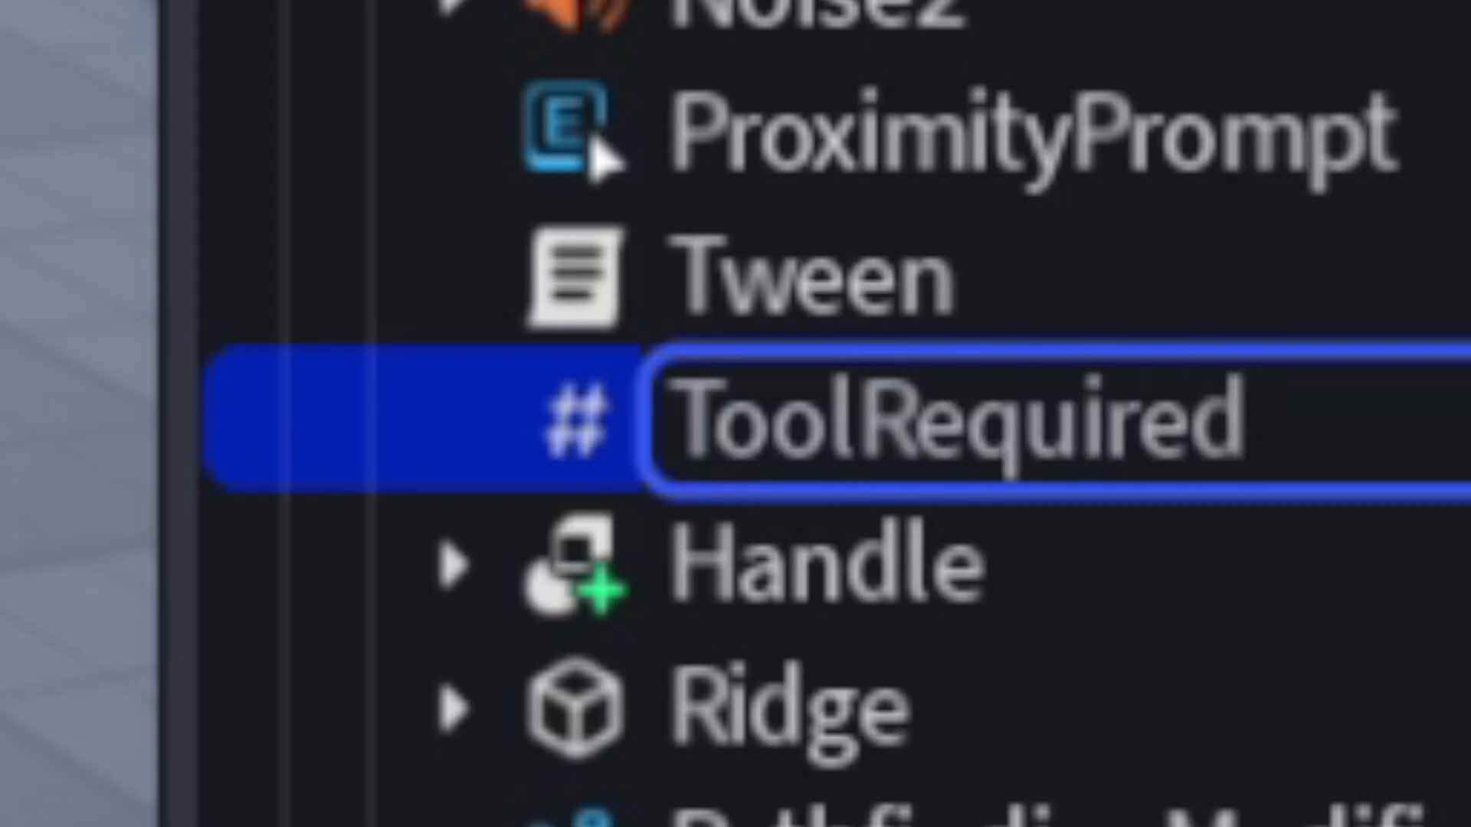
key(Return)
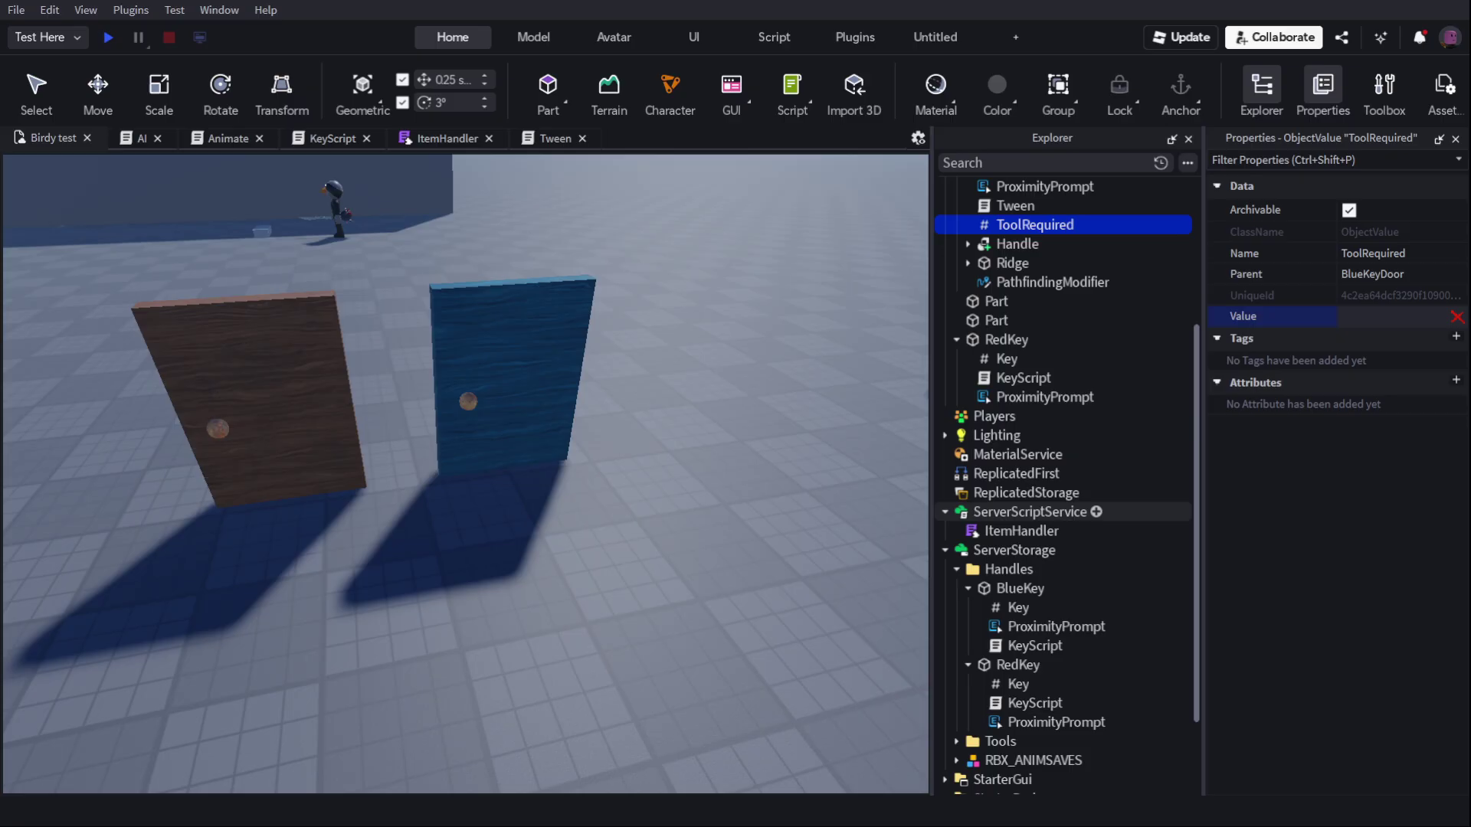
scroll(1065, 606, down, 2)
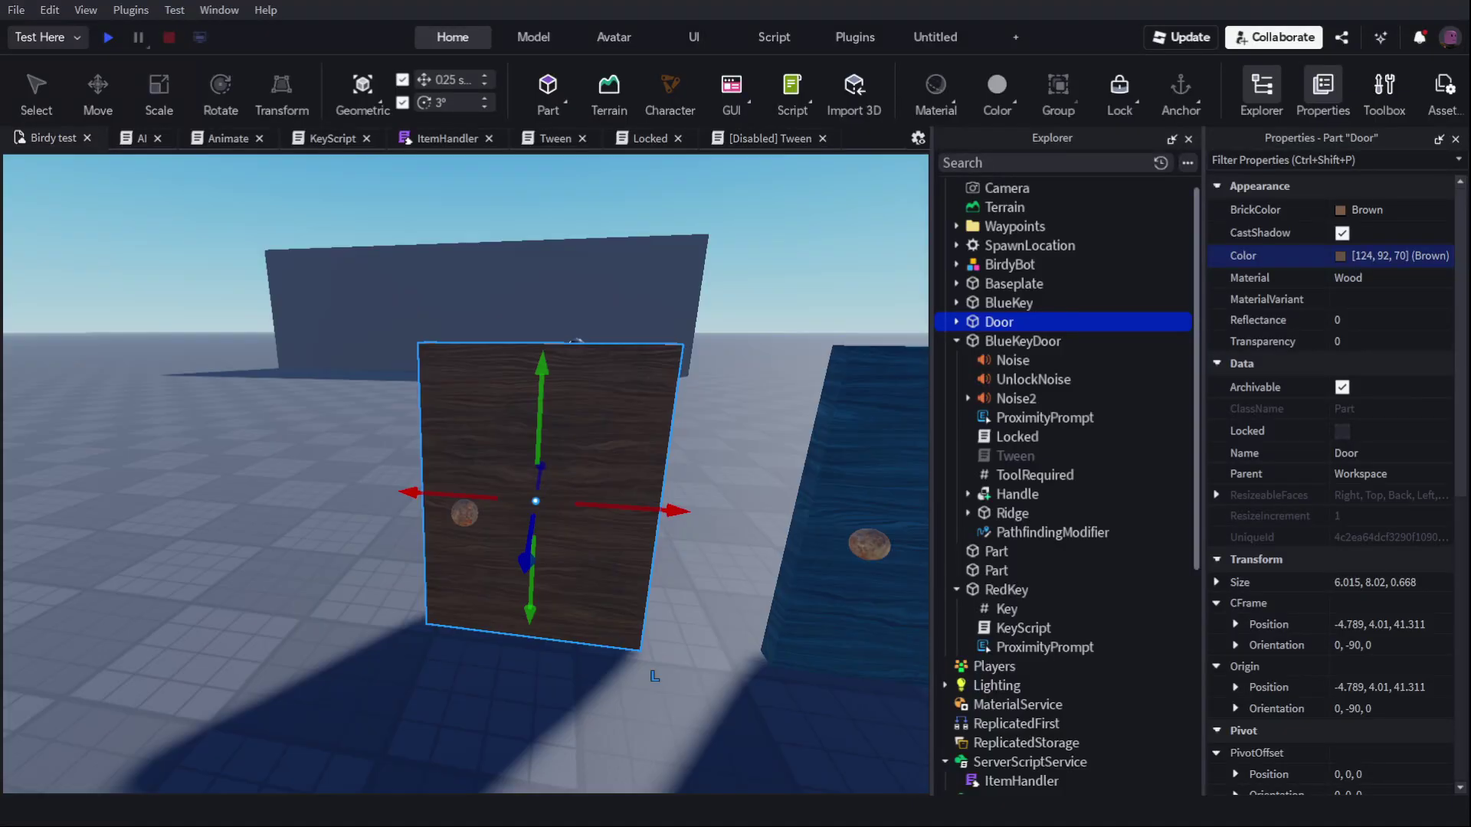
Step: Walk the character to the blue key in a playtest and pick it up
click(996, 552)
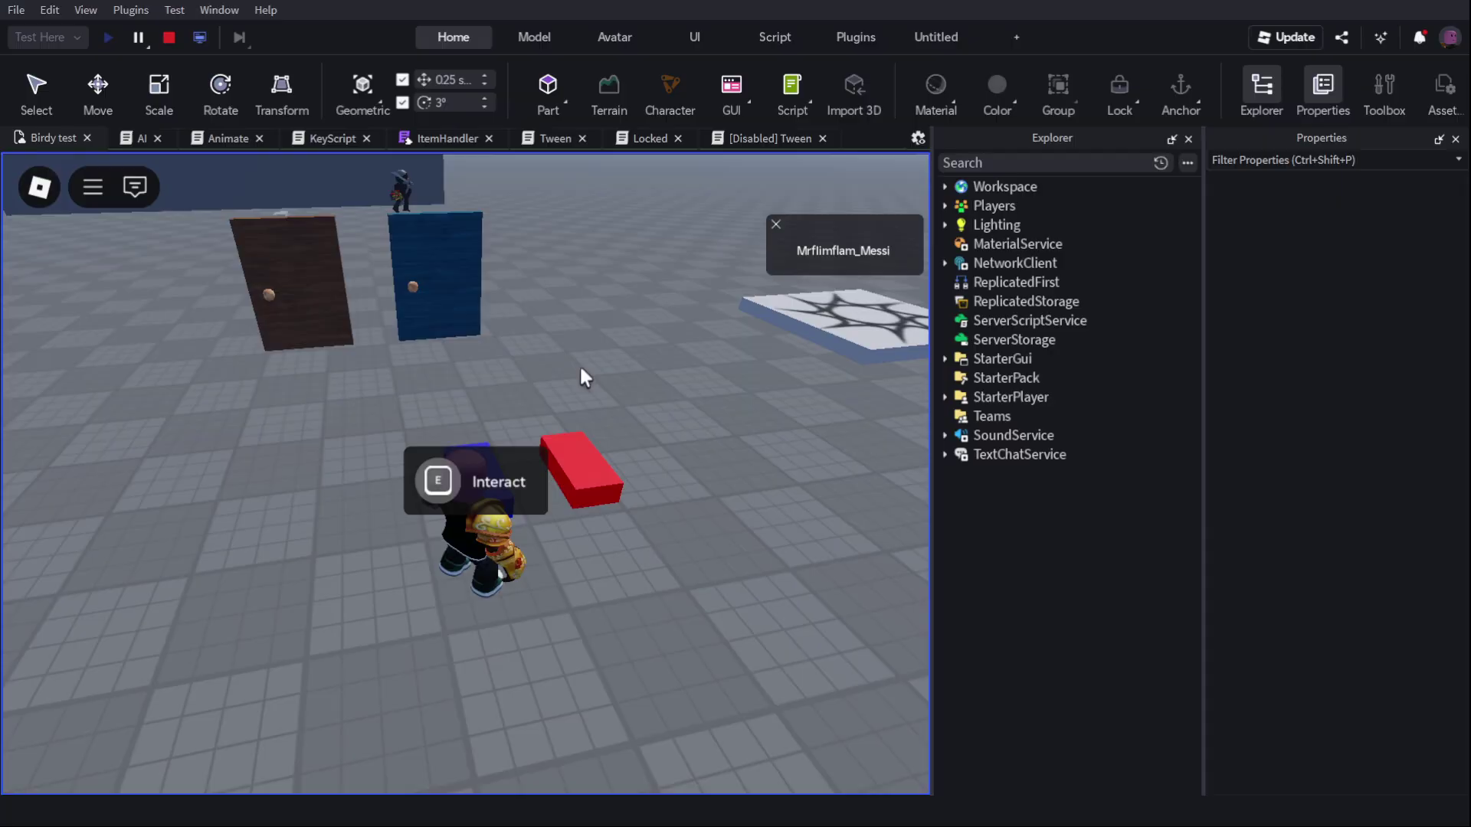
key(s)
key(w)
key(a)
key(e)
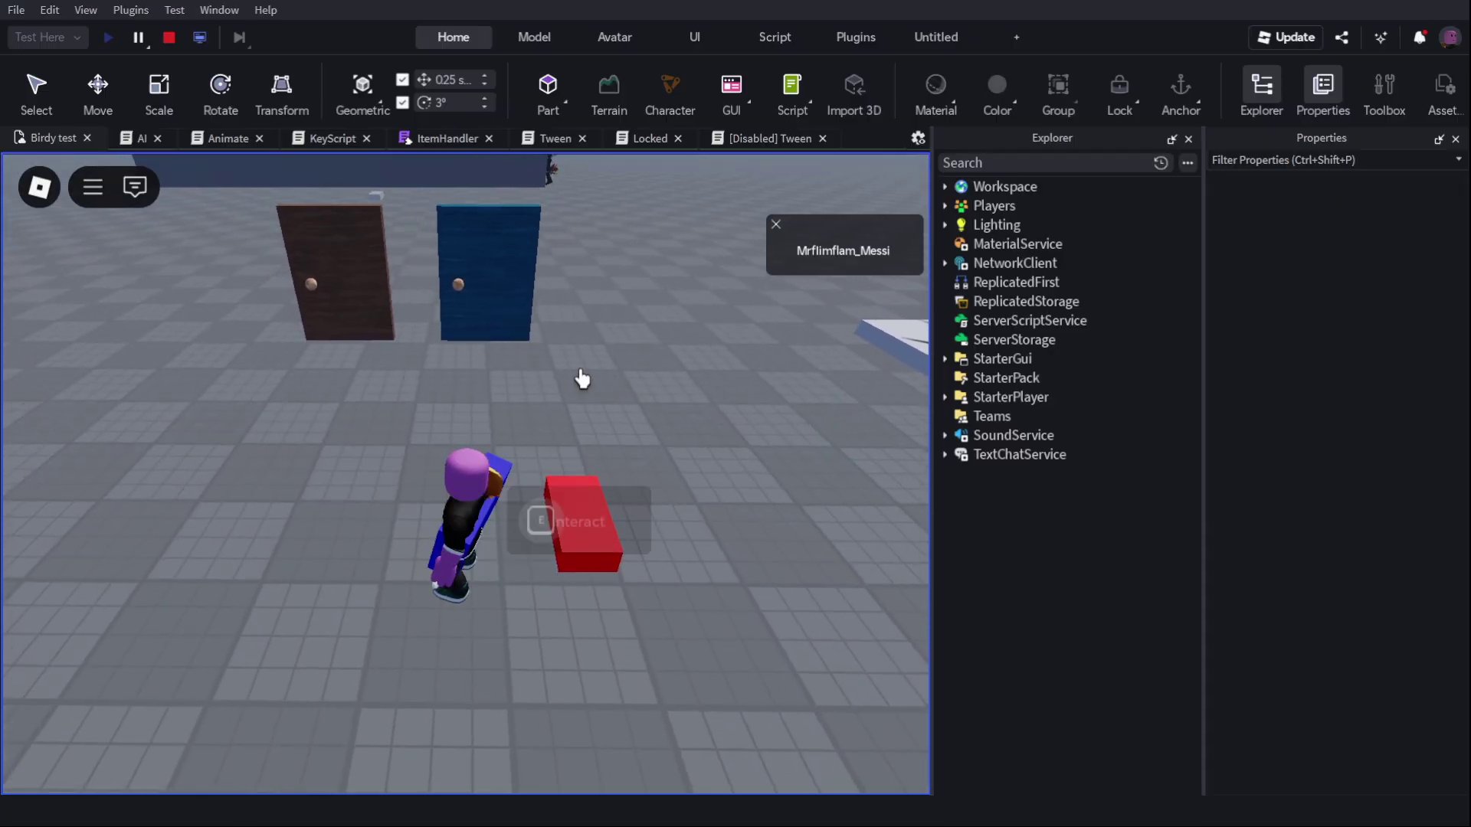
Step: Carry the blue key to the blue door and unlock the door in the playtest
key(s)
right_drag(575, 379, 583, 379)
key(a)
key(w)
key(w)
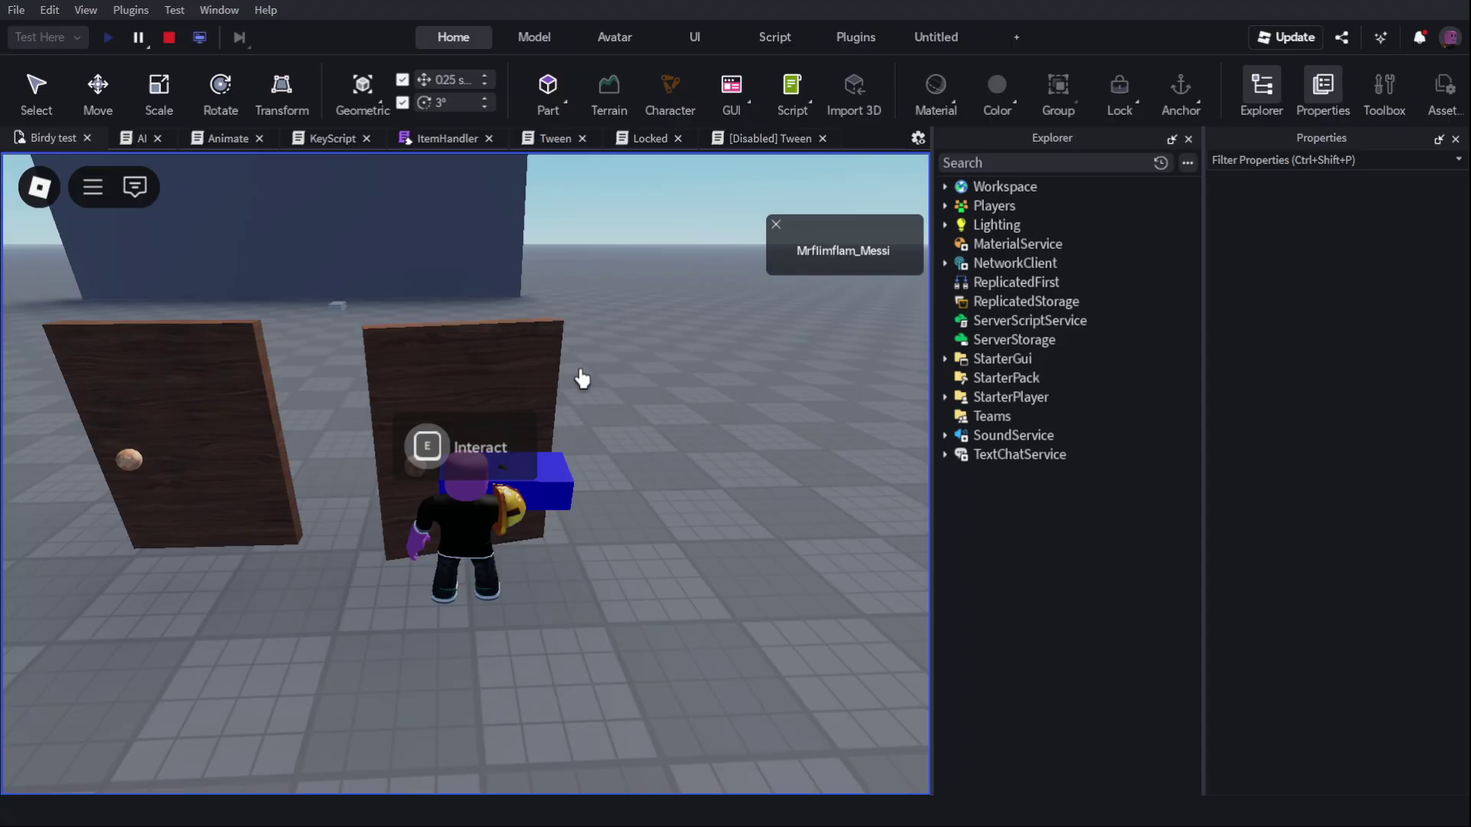
Step: Test opening and closing the unlocked door while holding the blue key
key(s)
right_drag(582, 379, 582, 380)
key(a)
key(w)
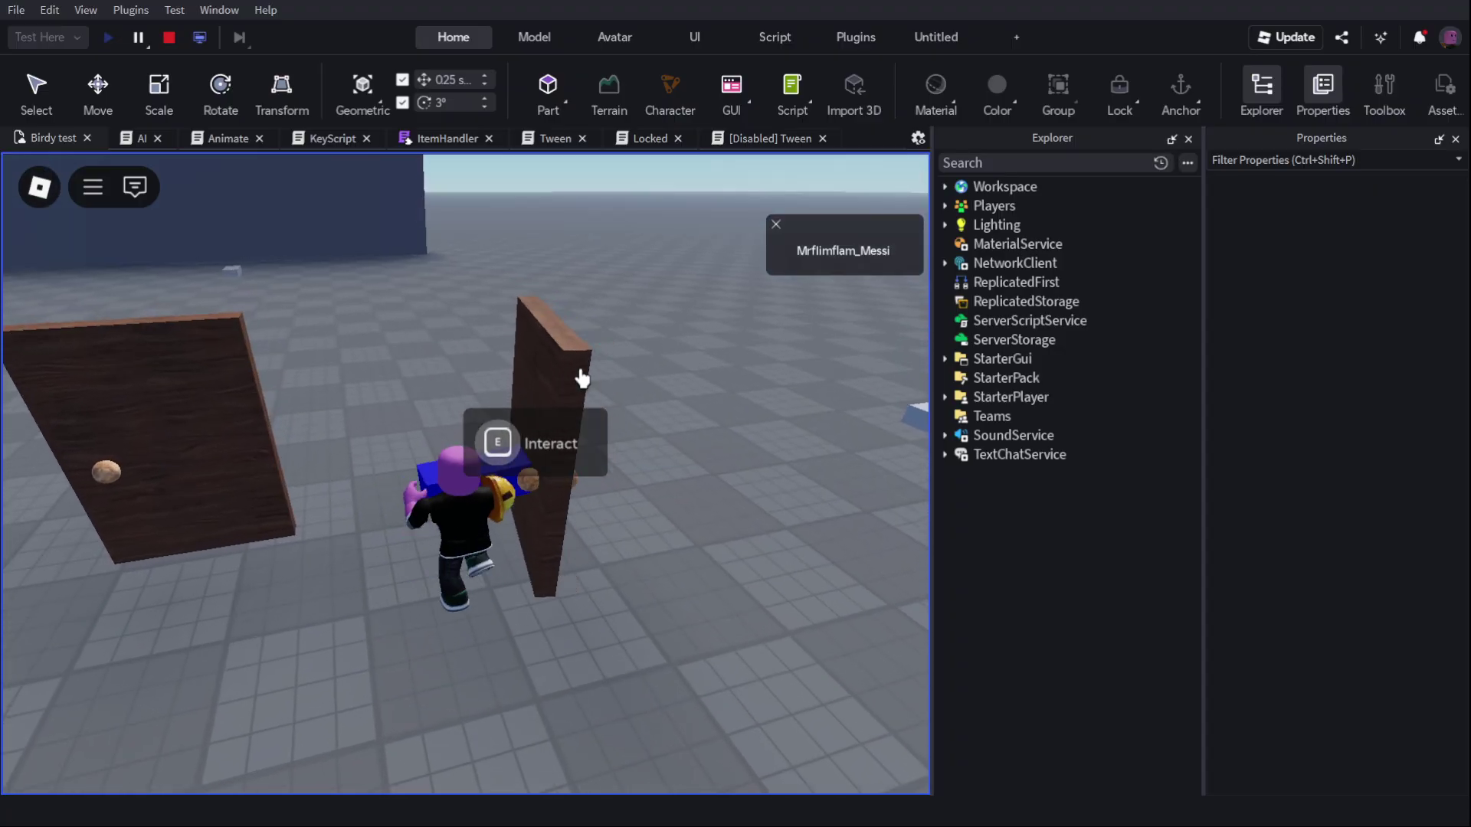
key(e)
key(e)
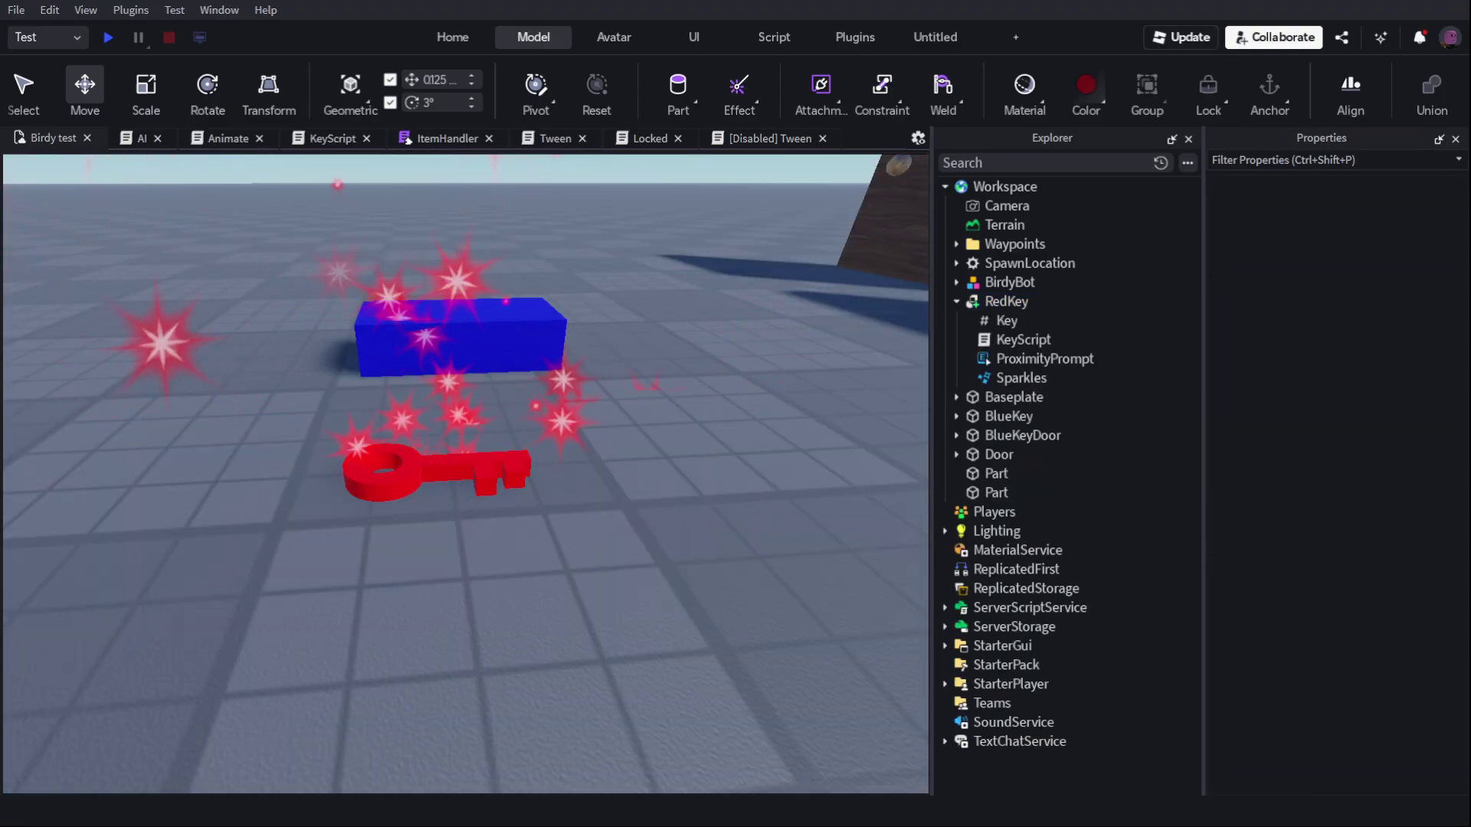
Step: Raise the red key model 1.5 studs above its spot on the baseplate
scroll(452, 468, up, 5)
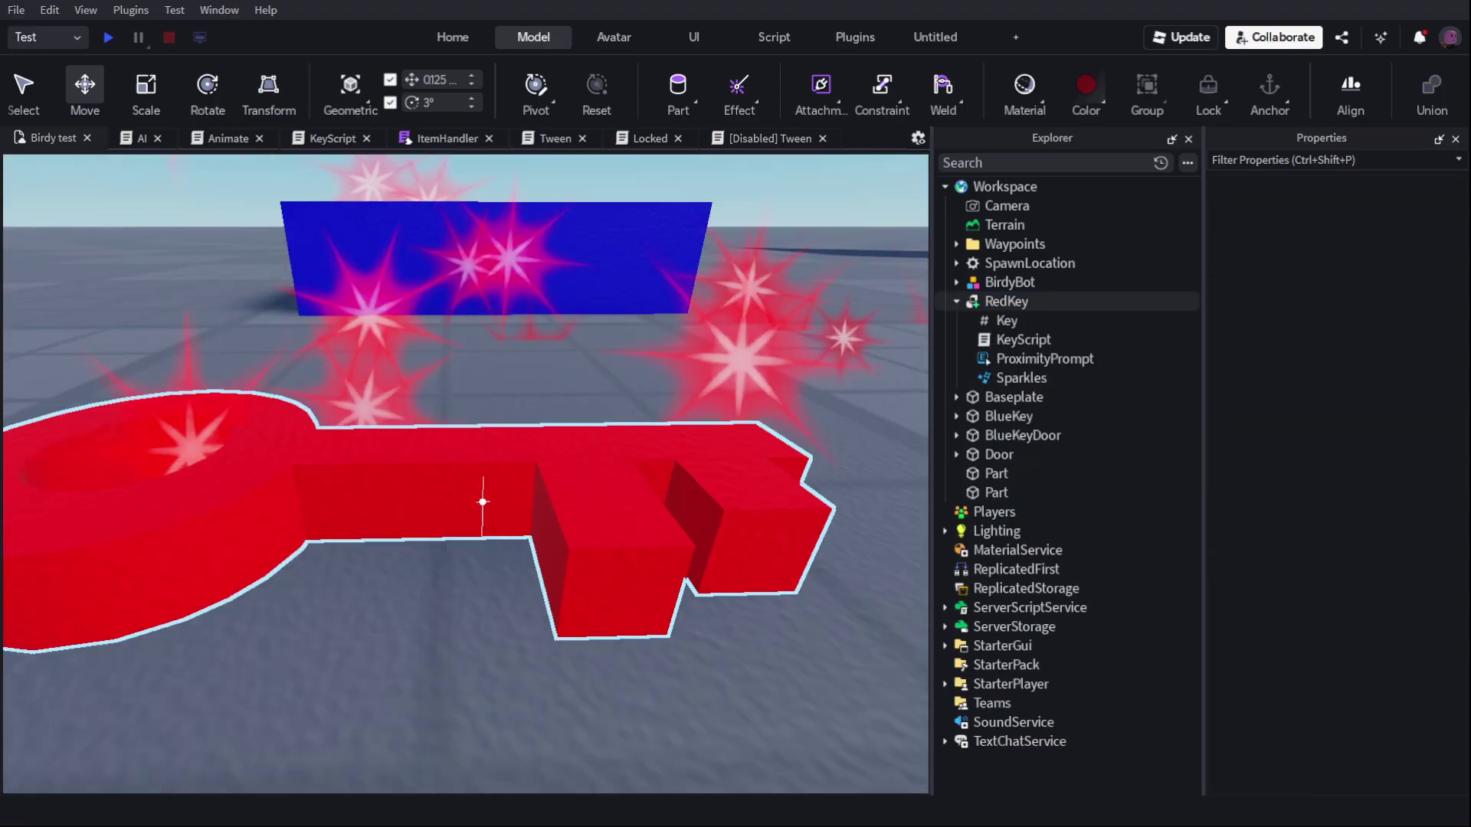
drag(479, 499, 421, 490)
drag(325, 345, 437, 234)
scroll(437, 233, down, 5)
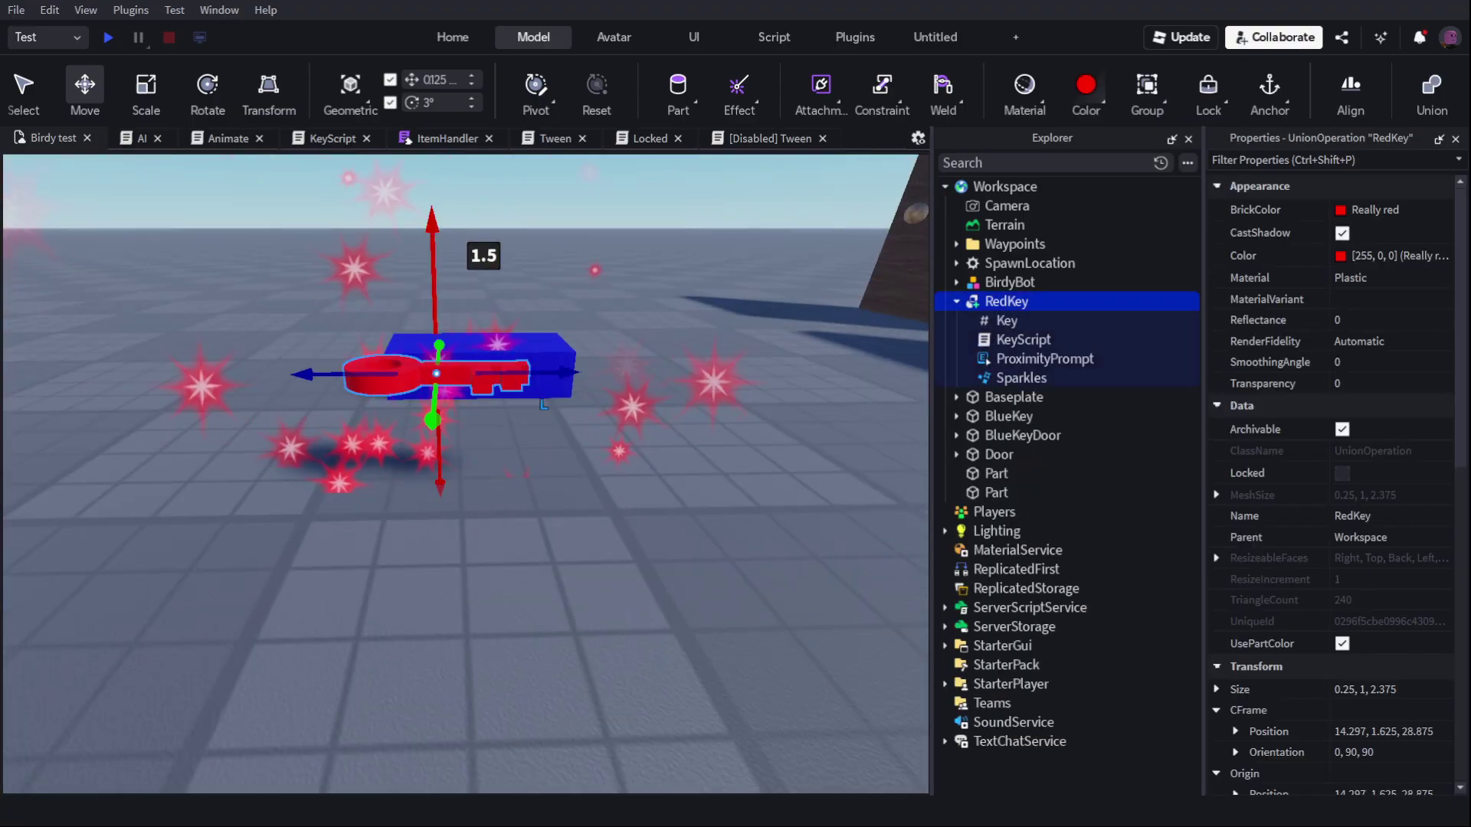
Step: Examine the red key and the properties of its Sparkles effect, including SparkleColor and TimeScale
click(505, 260)
scroll(466, 399, down, 2)
scroll(466, 368, up, 3)
right_drag(465, 368, 466, 214)
scroll(466, 368, down, 2)
click(466, 369)
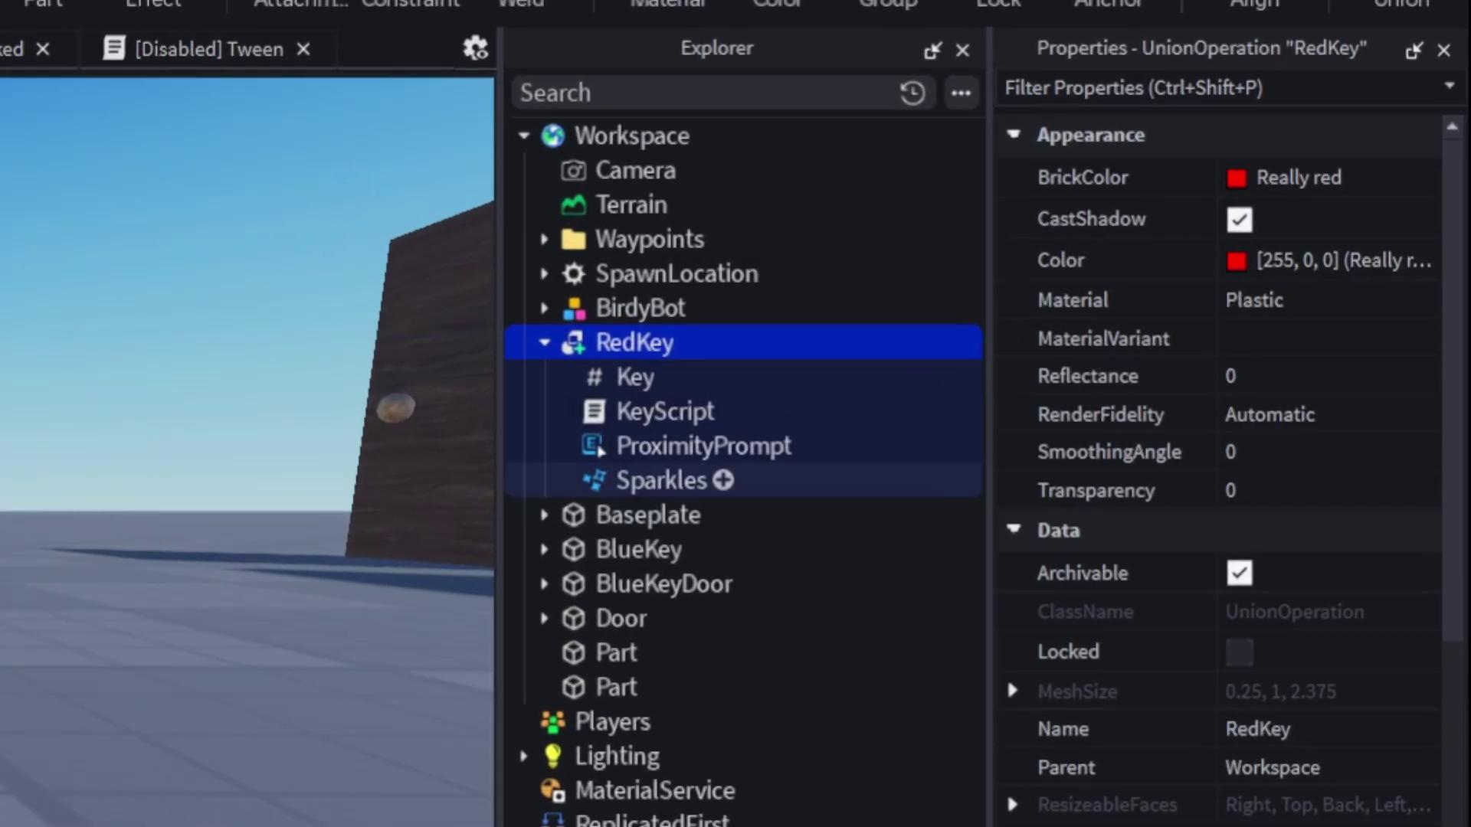
click(1021, 377)
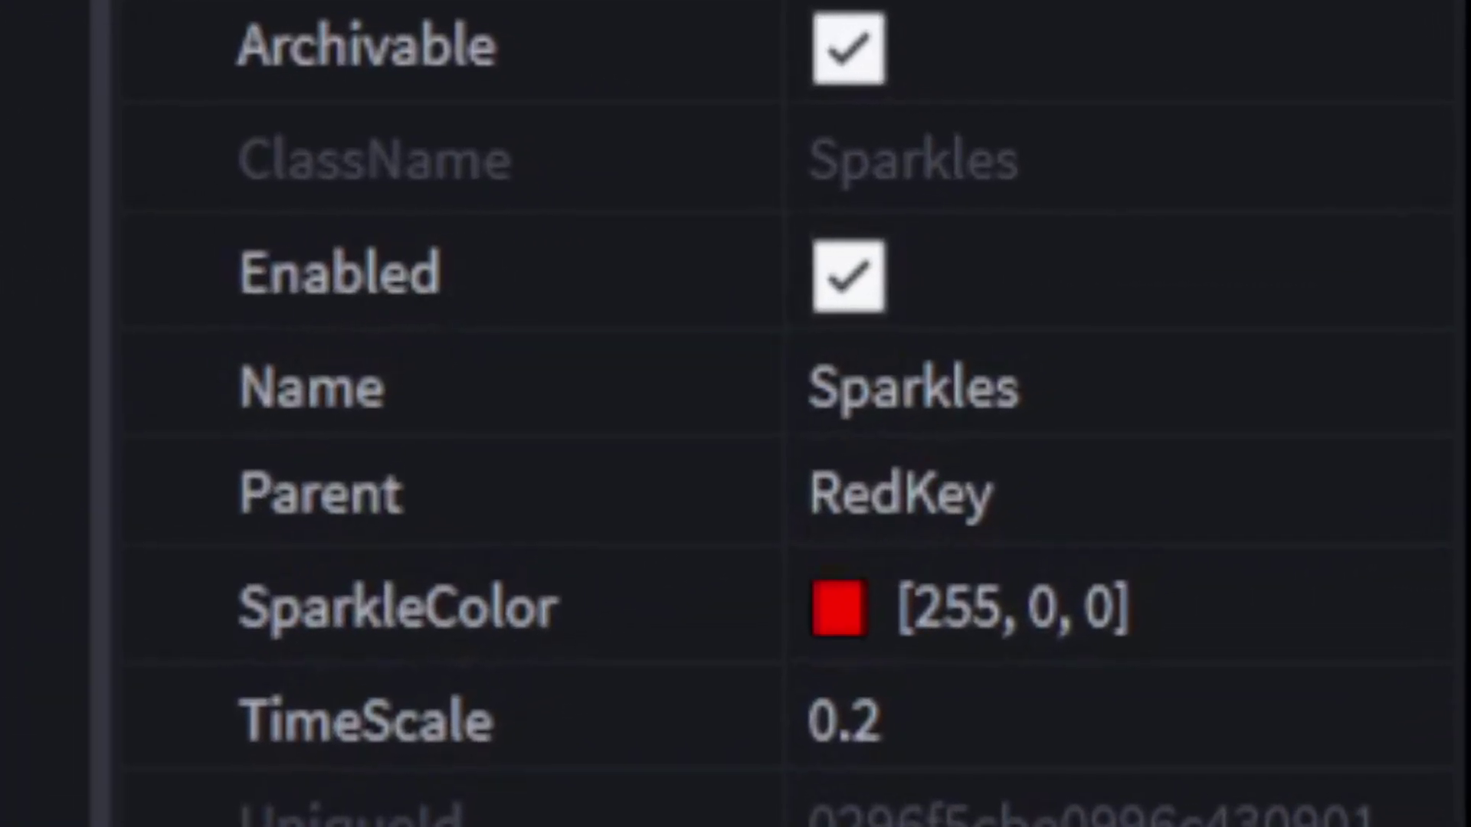
click(99, 515)
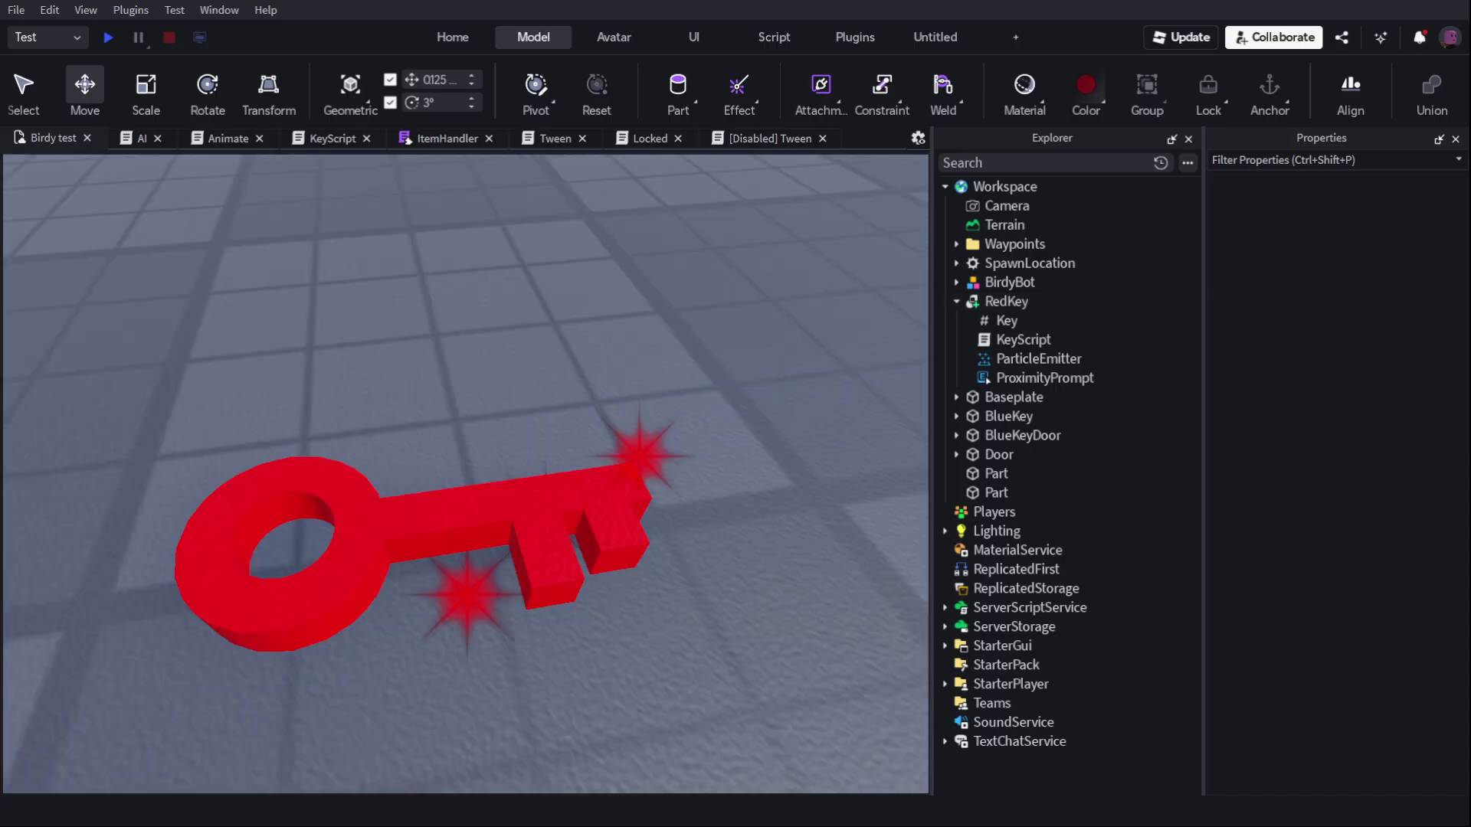
Step: Shift the red key with its particle emitter sideways toward the blue block
scroll(475, 444, down, 3)
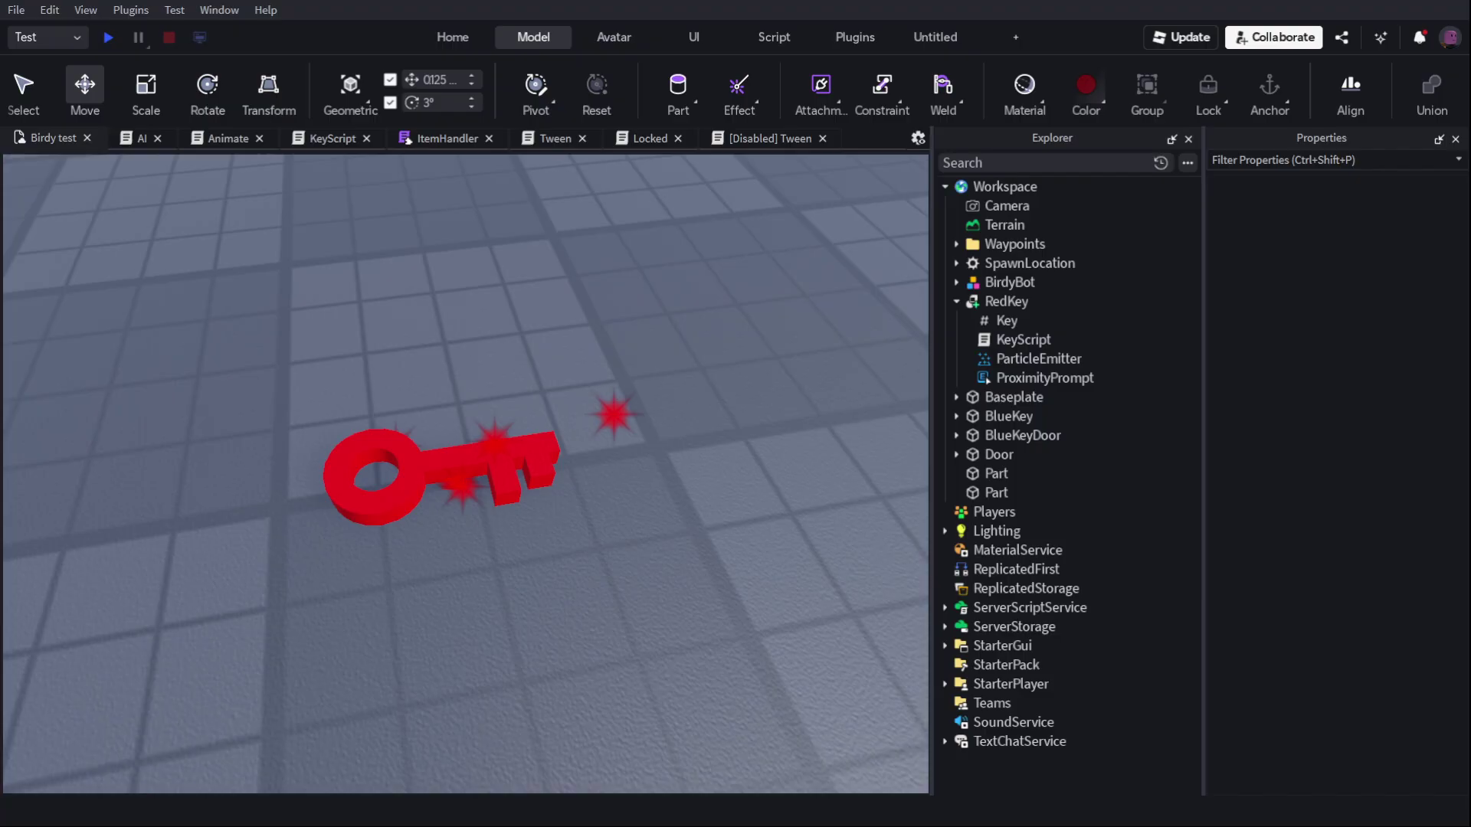
right_drag(466, 474, 413, 512)
scroll(491, 417, up, 3)
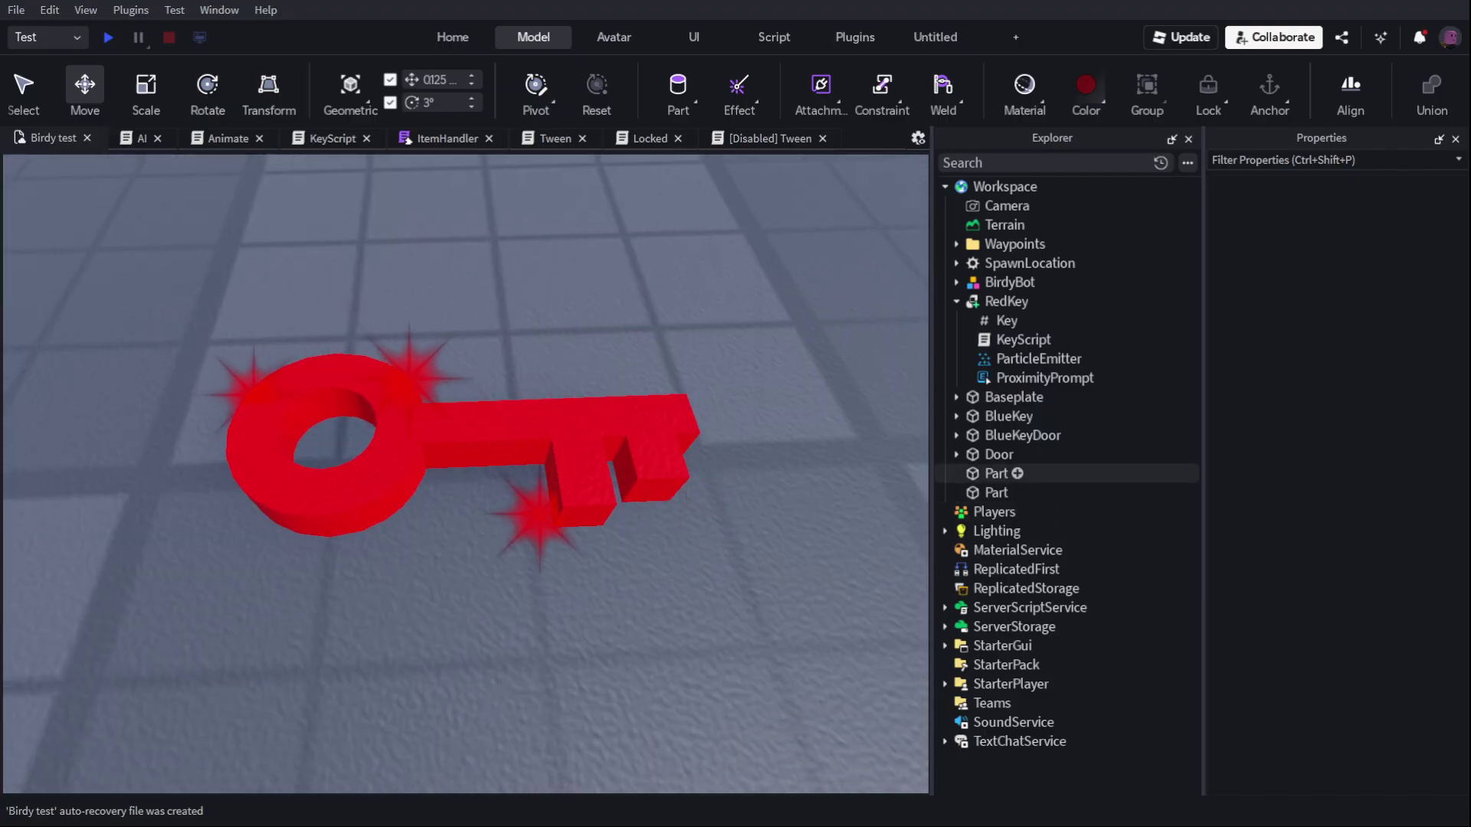
click(575, 459)
right_drag(575, 459, 735, 460)
scroll(574, 460, down, 4)
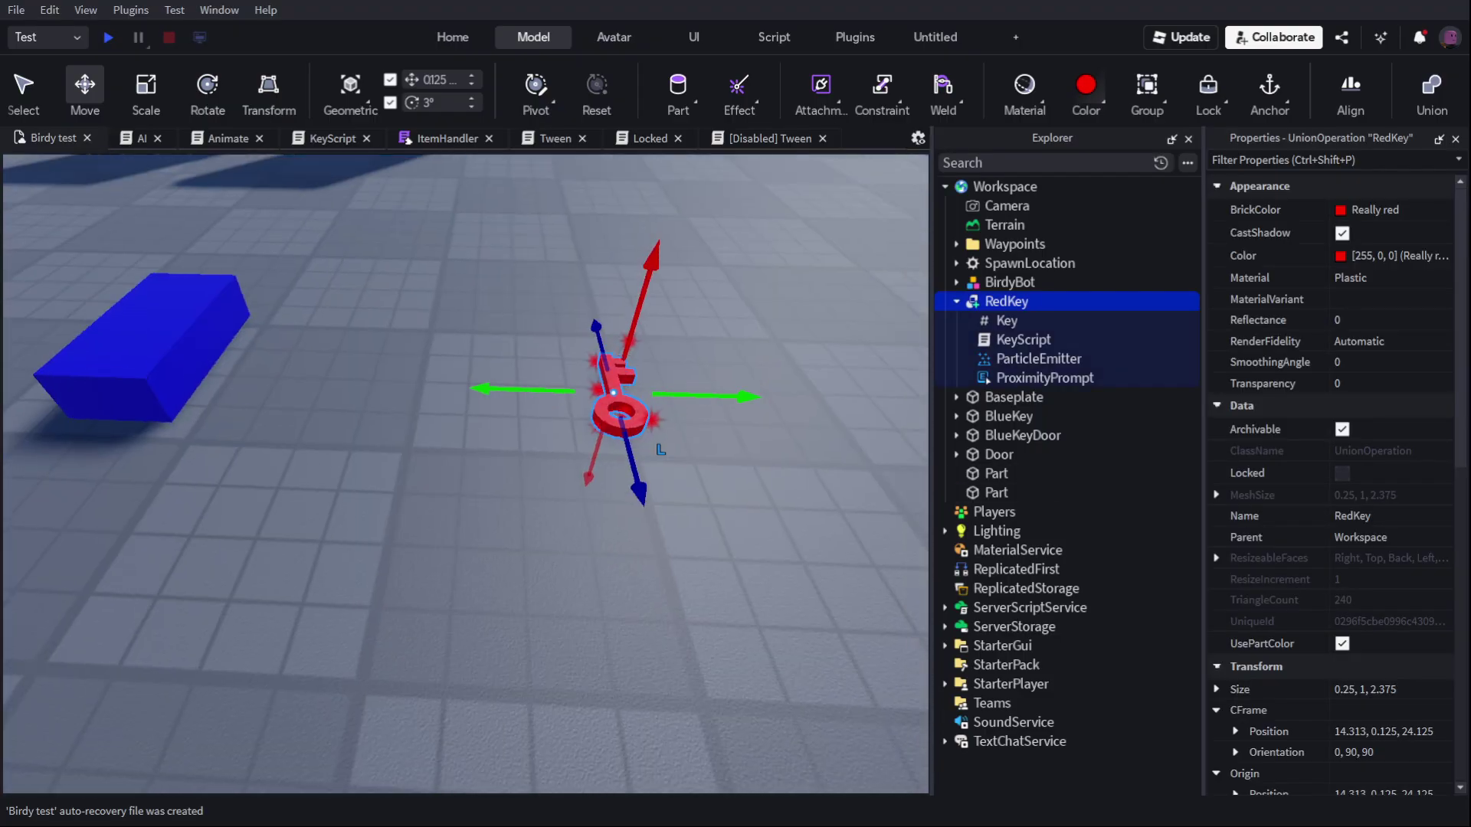
drag(739, 397, 586, 418)
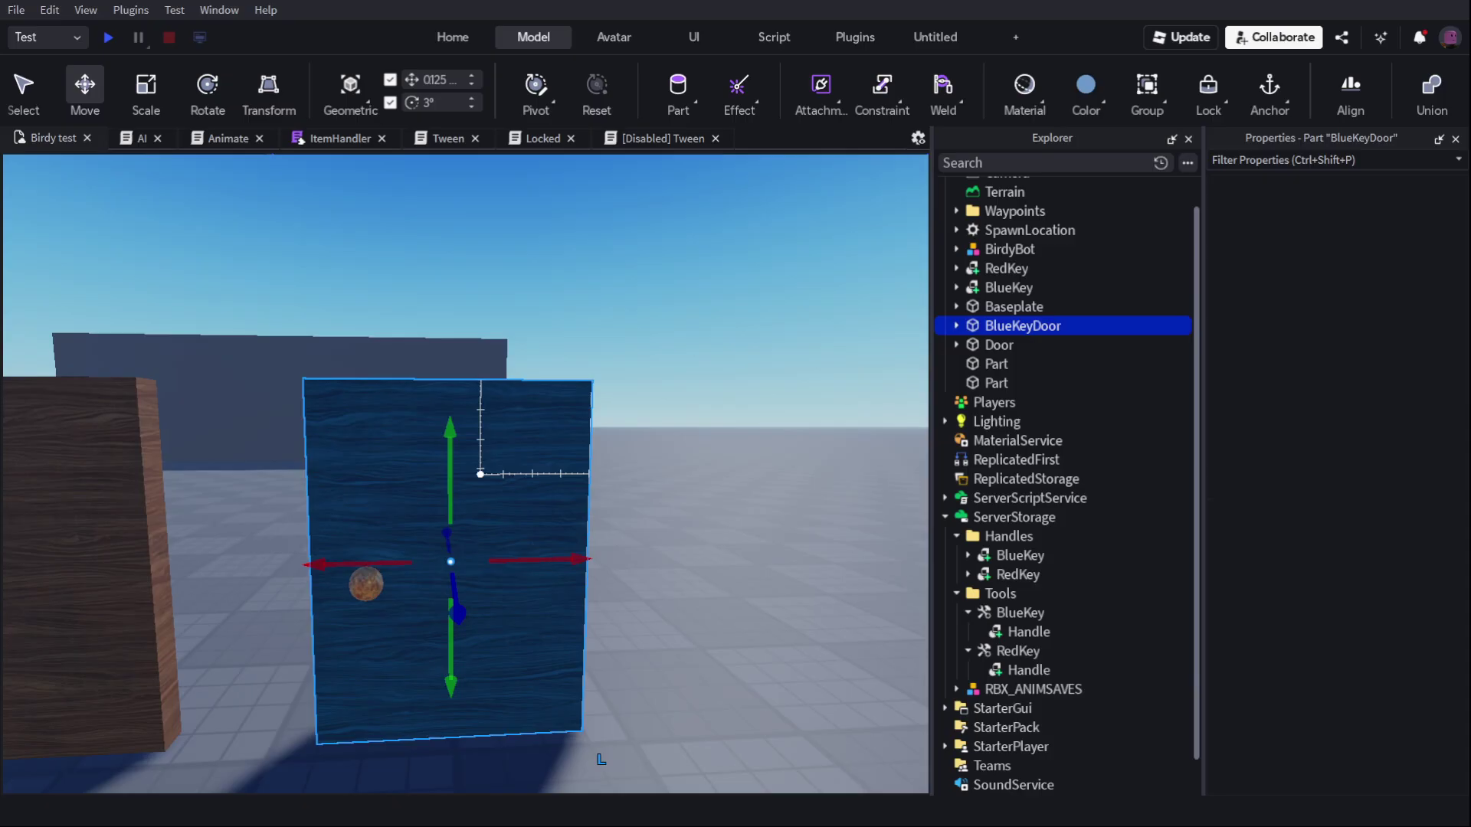
Step: Recolor BlueKeyDoor to brown (124, 92, 70) to match the neighboring door
click(290, 628)
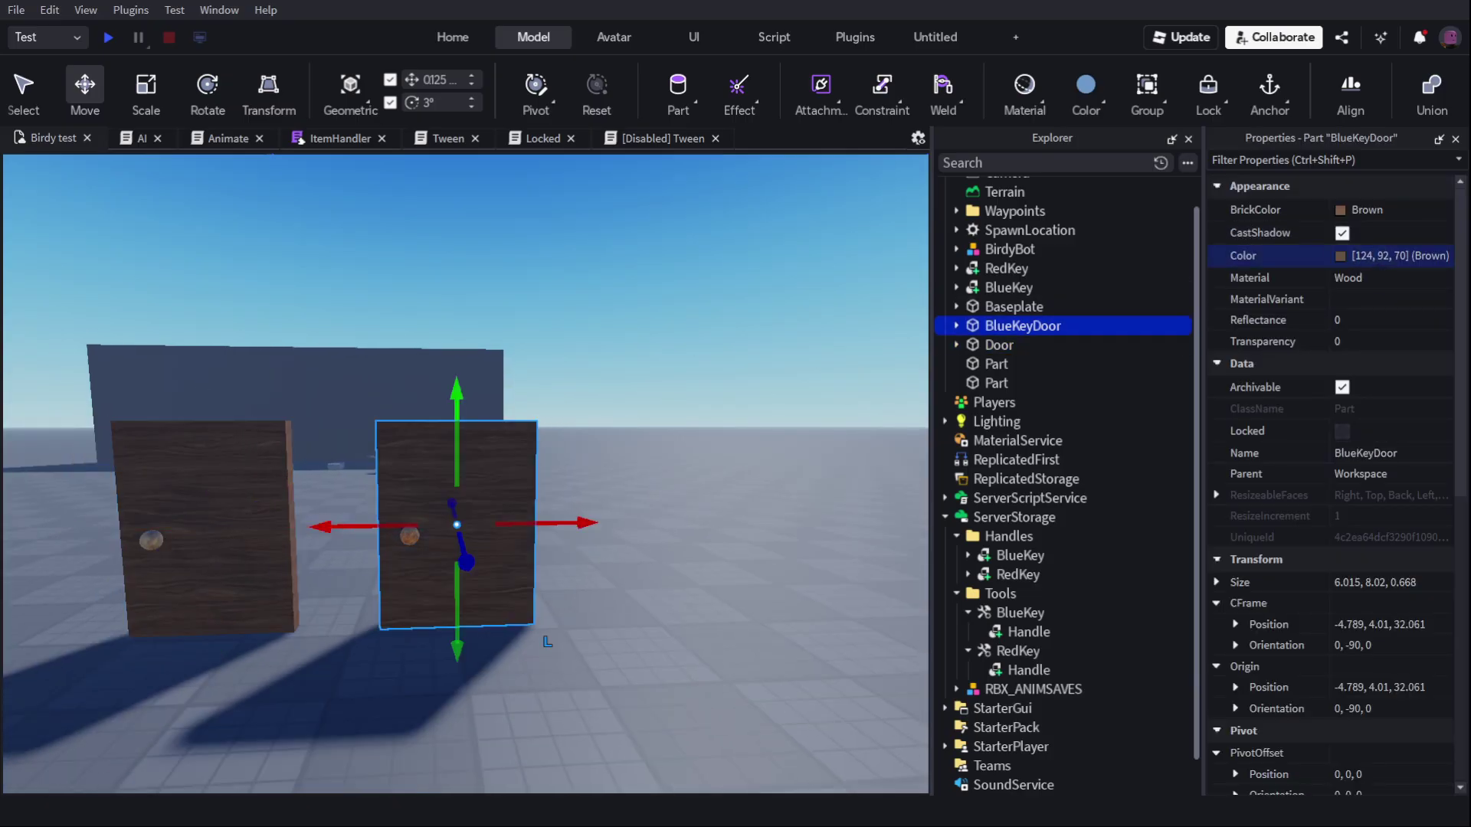
key(w)
right_drag(465, 473, 465, 564)
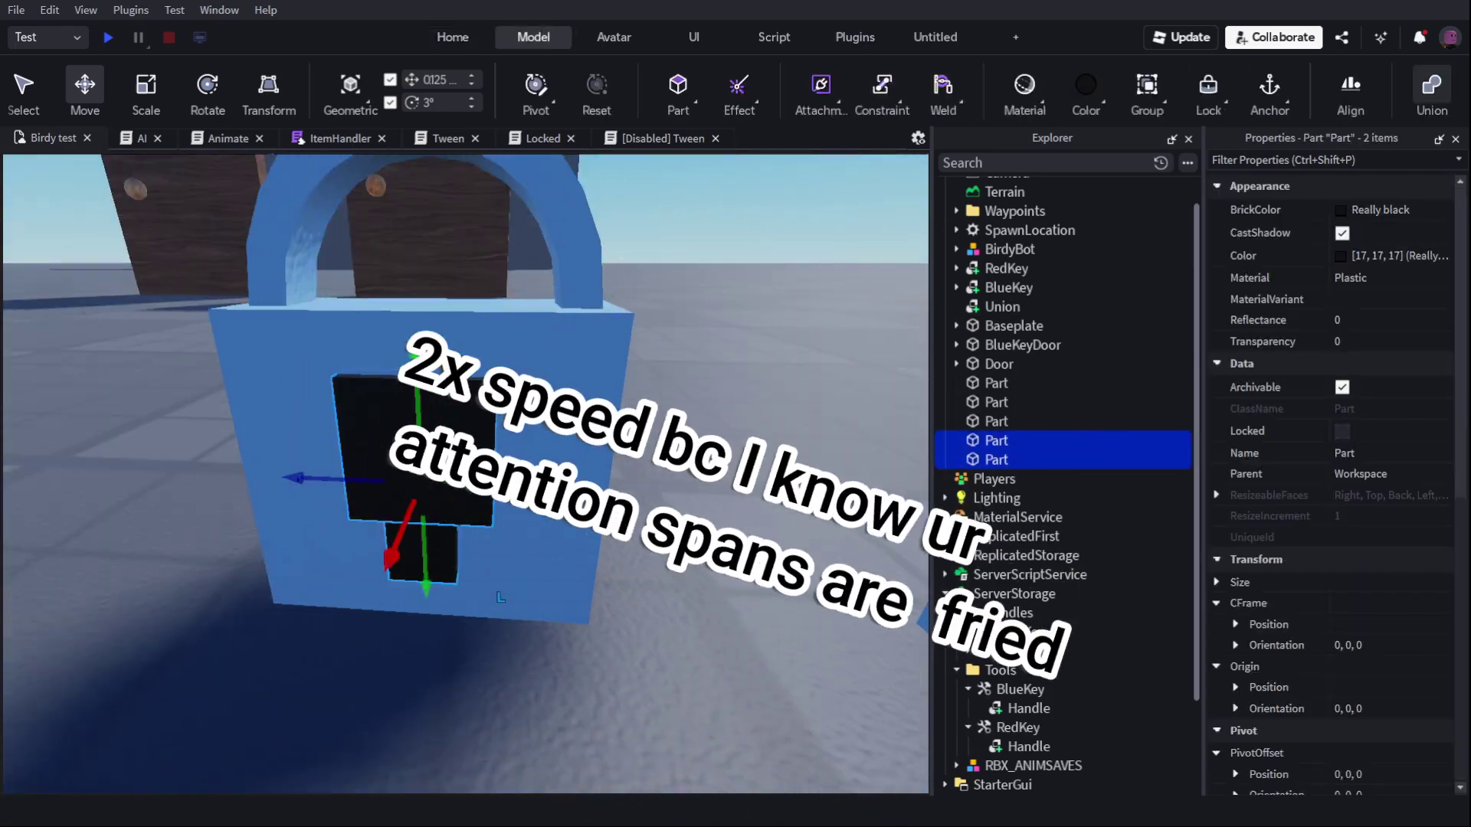
Step: Union the two black parts on the front of the lock and name the result Keyhole
key(ctrl+shift+g)
key(F2)
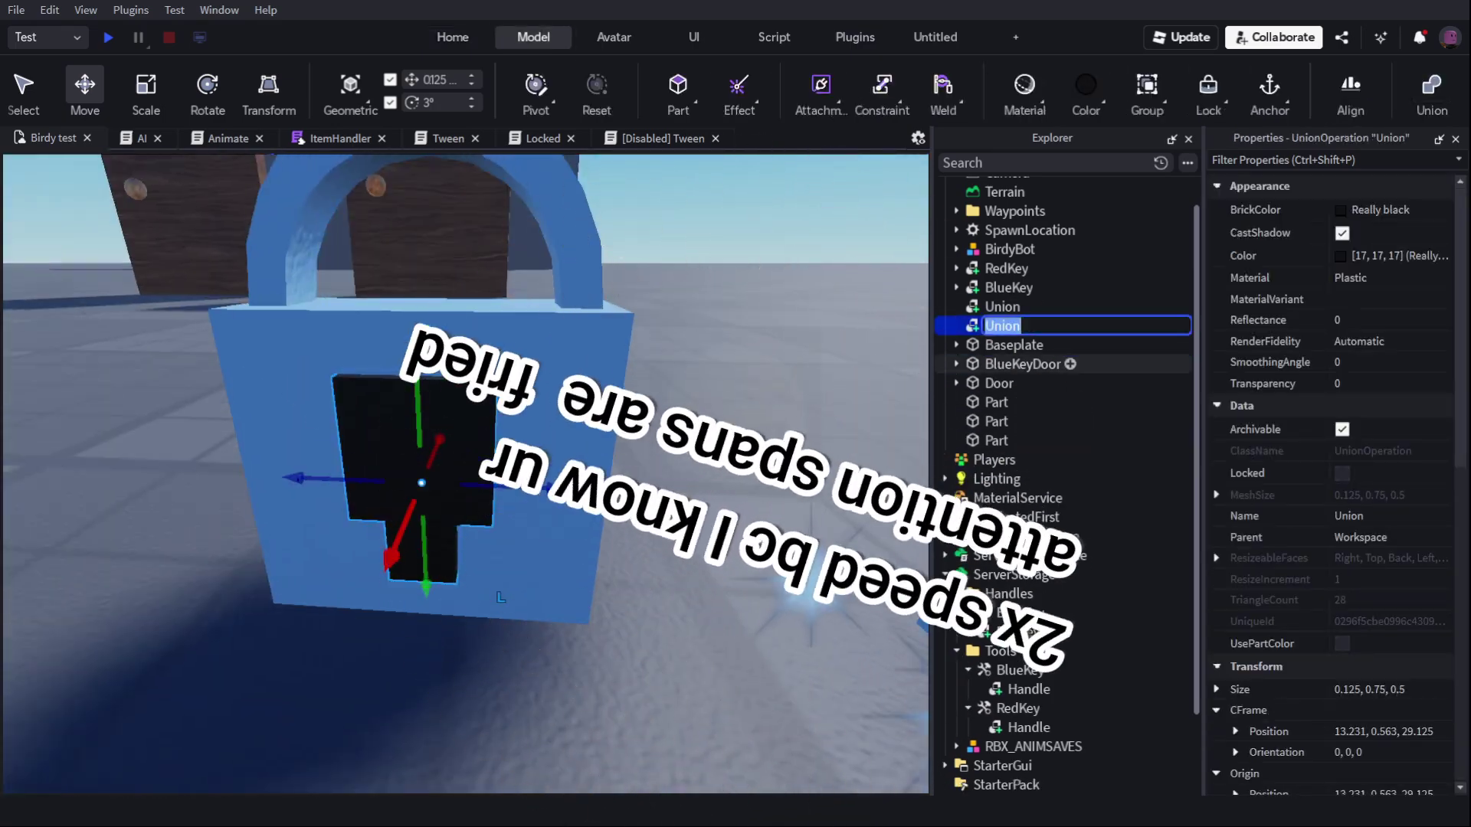
text(Keyhole)
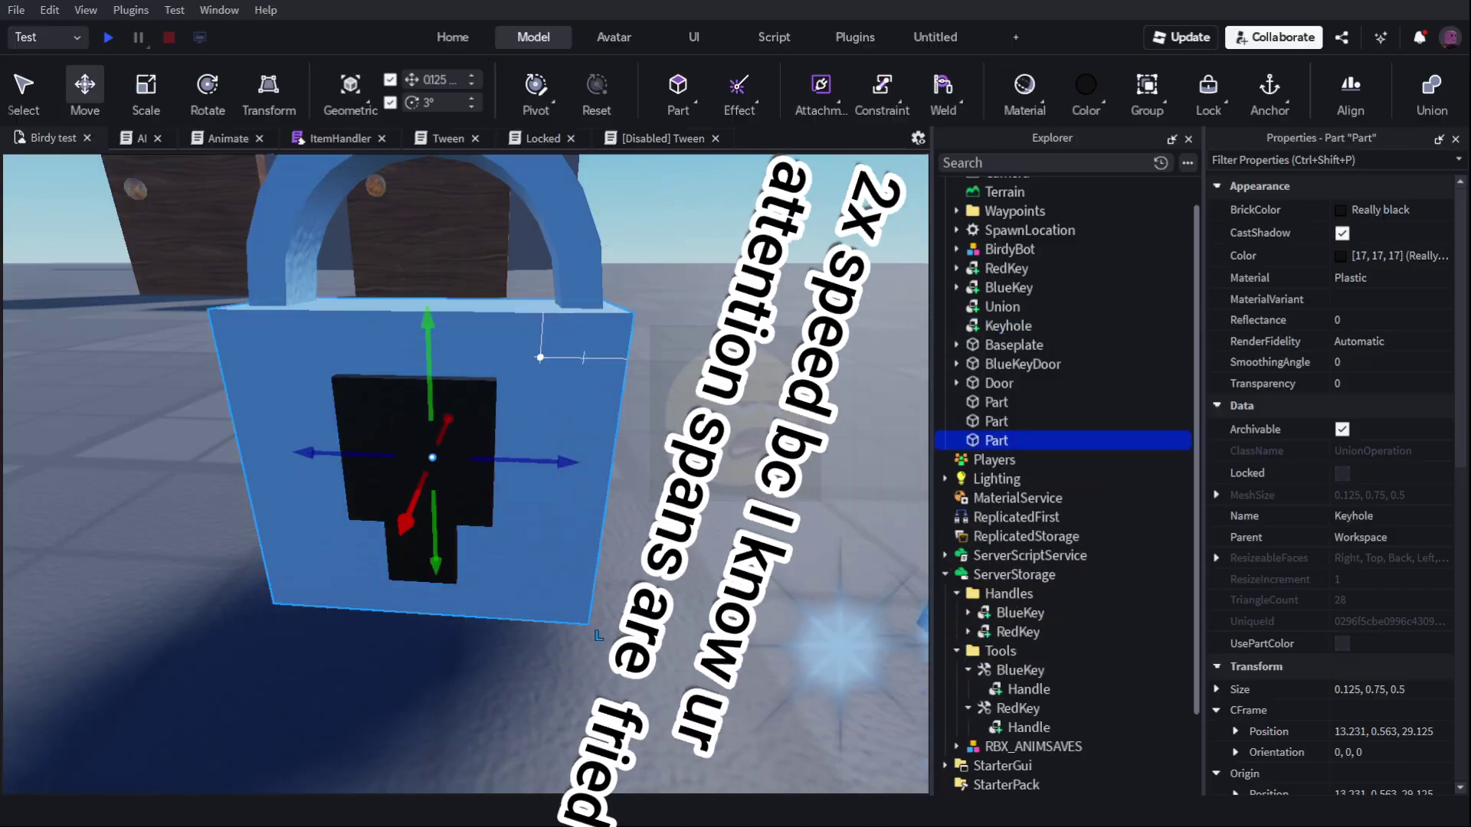
Step: Union the blue lock body with its curved shackle and name the result Lock
shift+click(576, 272)
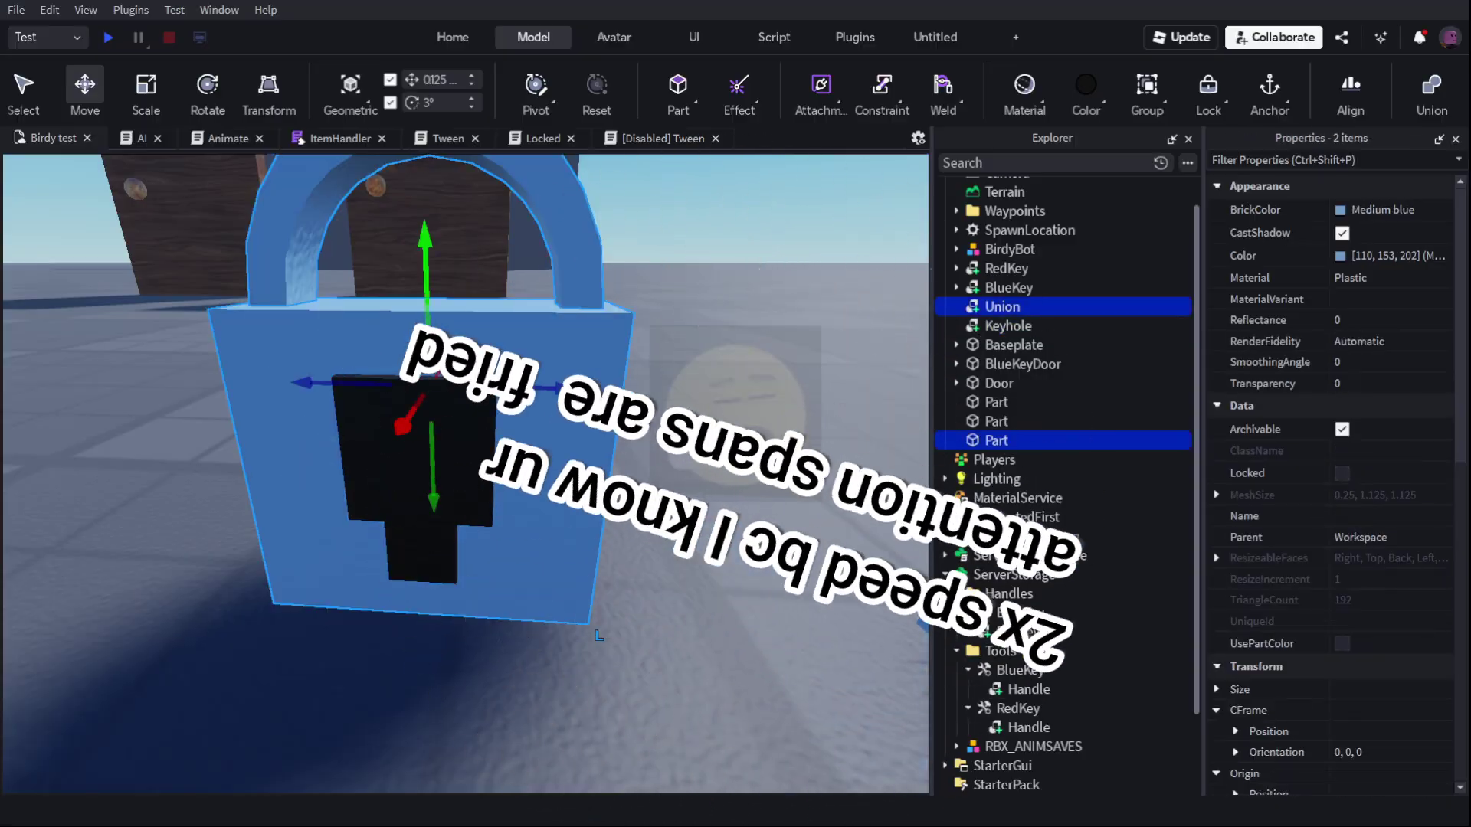
key(ctrl+shift+g)
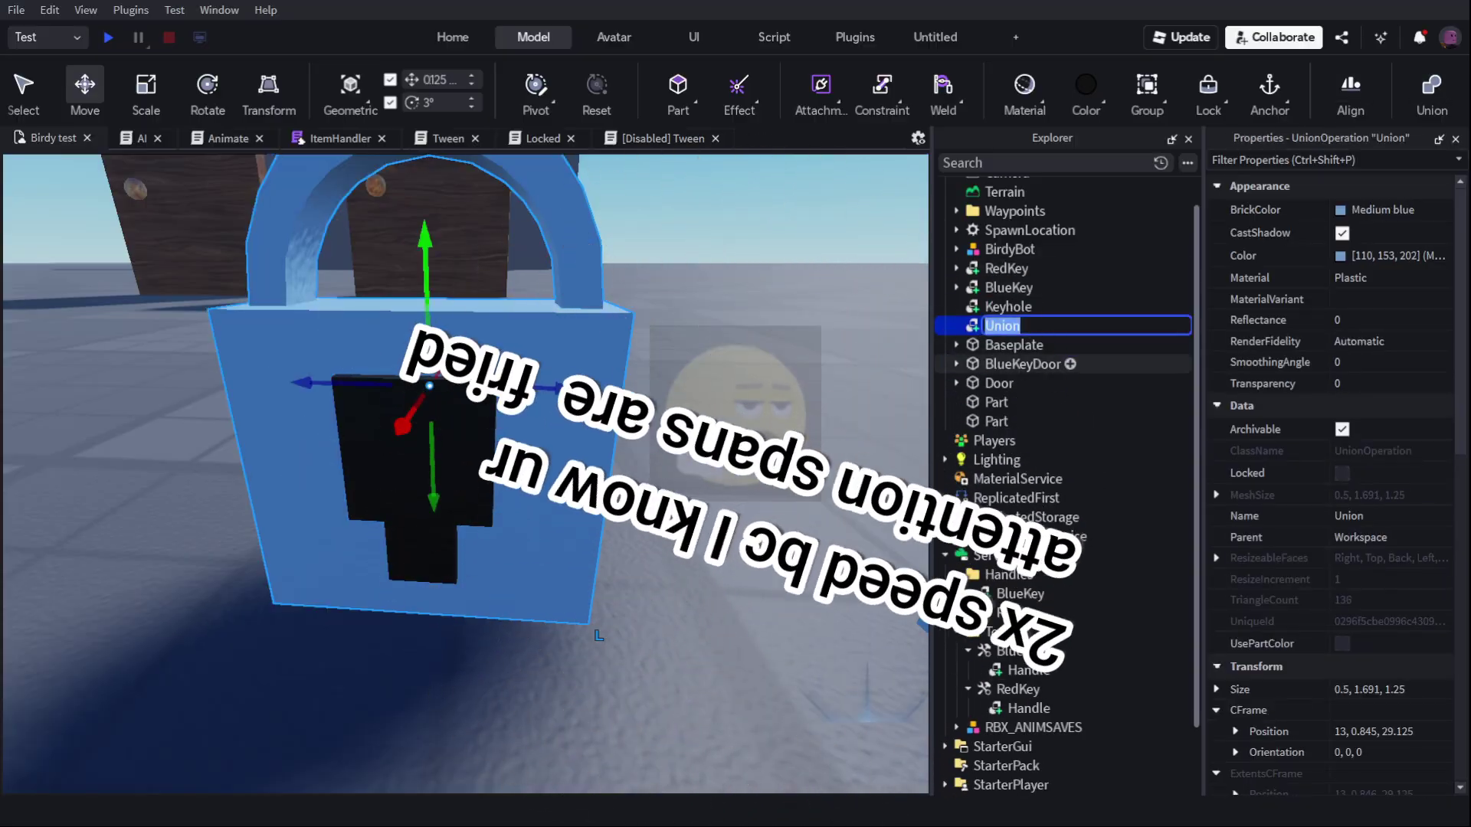
Step: Enable UsePartColor on the Lock union and try a dark green color on it
scroll(1302, 410, down, 3)
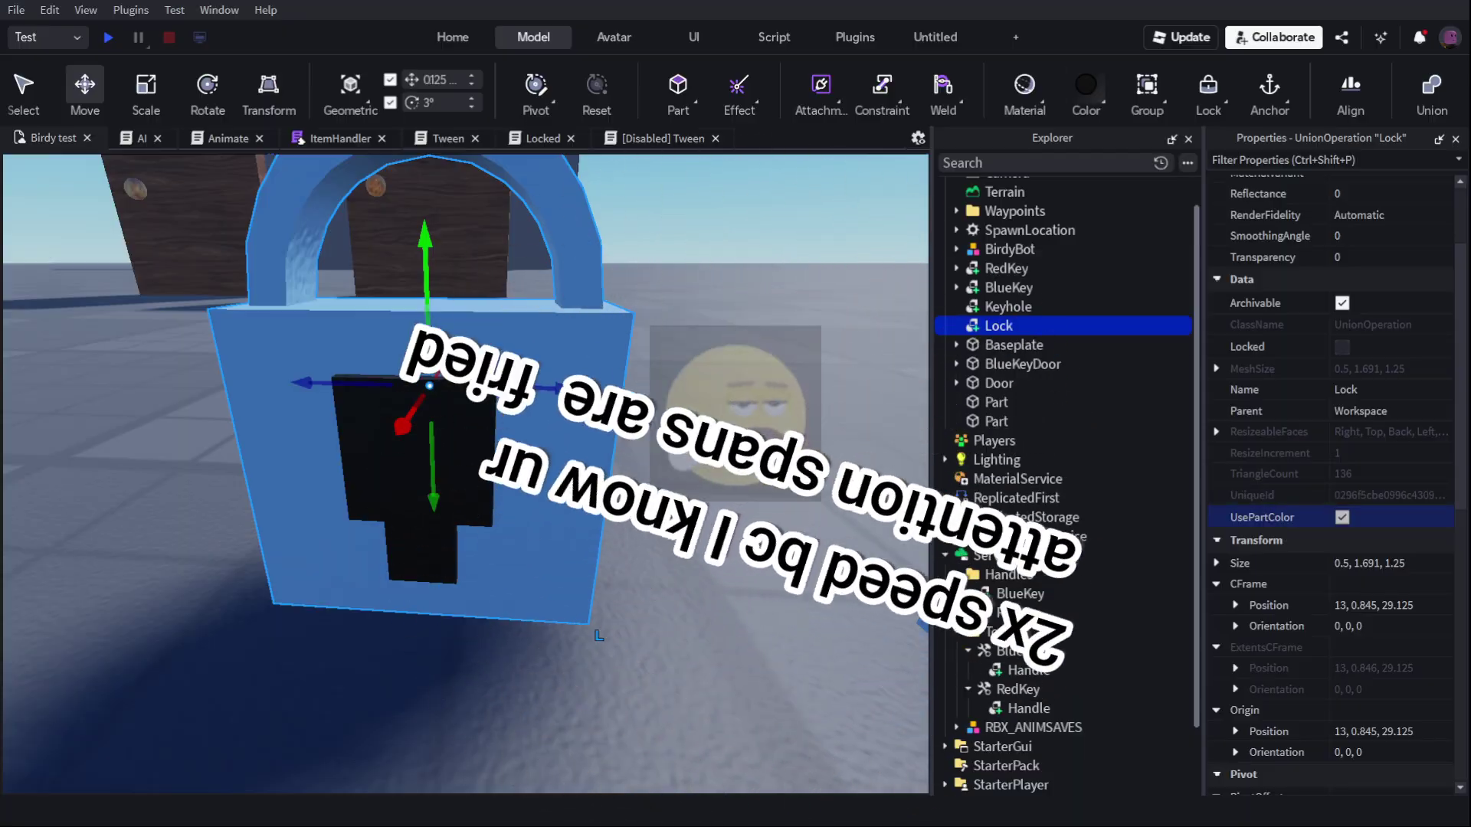
click(1342, 517)
click(1342, 517)
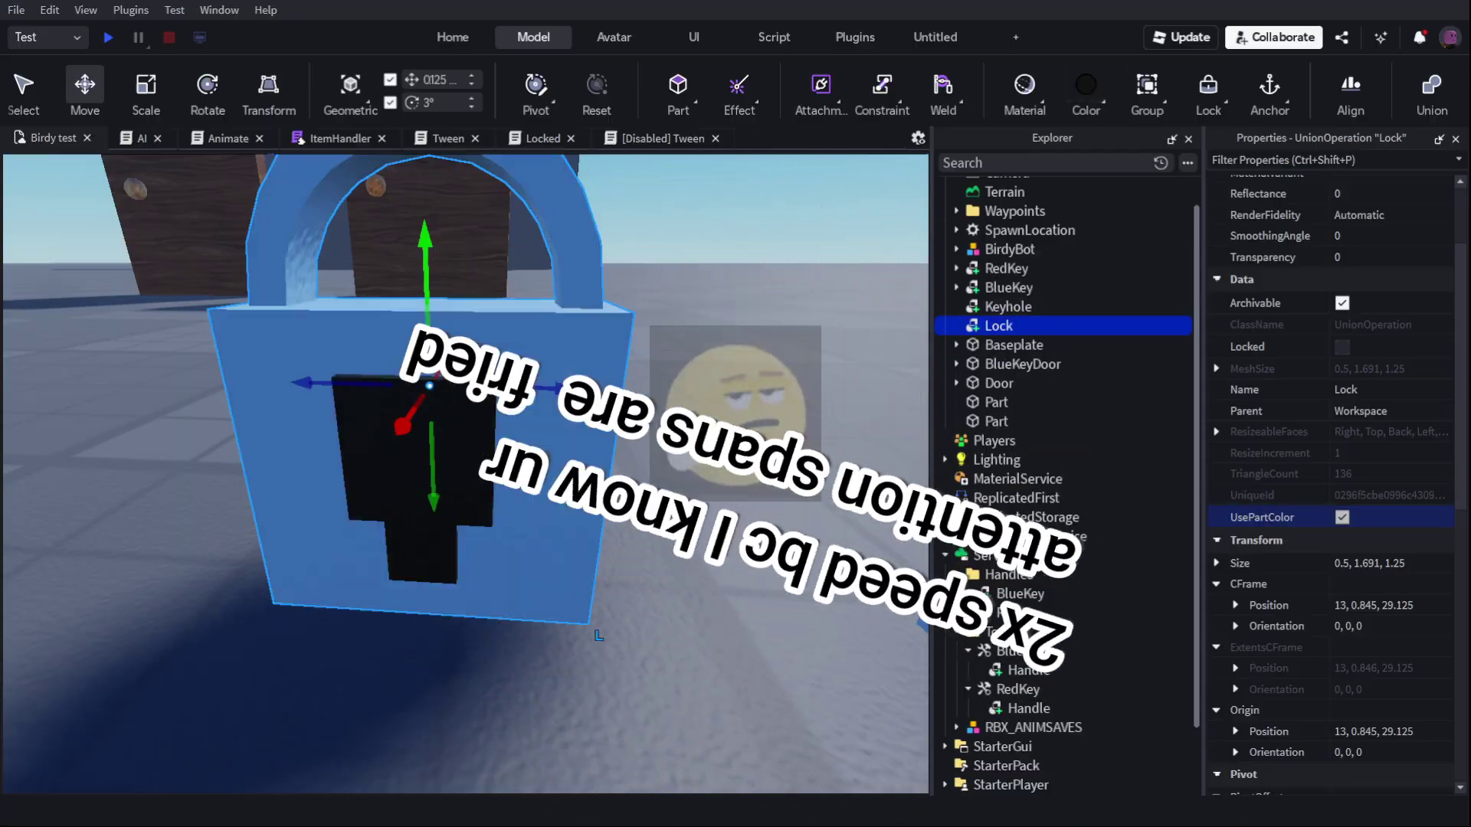
click(1090, 249)
scroll(466, 474, down, 4)
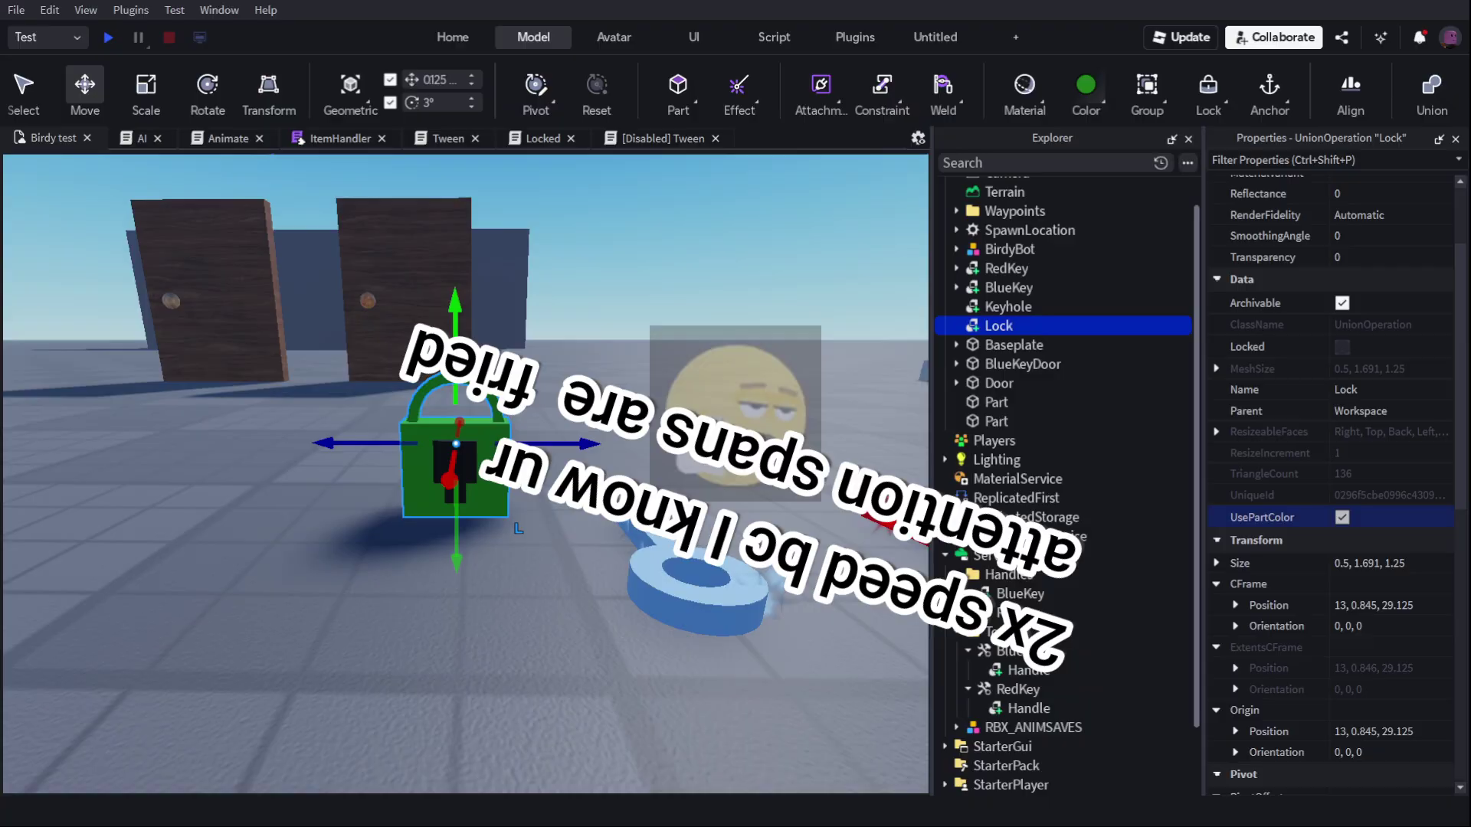
scroll(466, 473, up, 2)
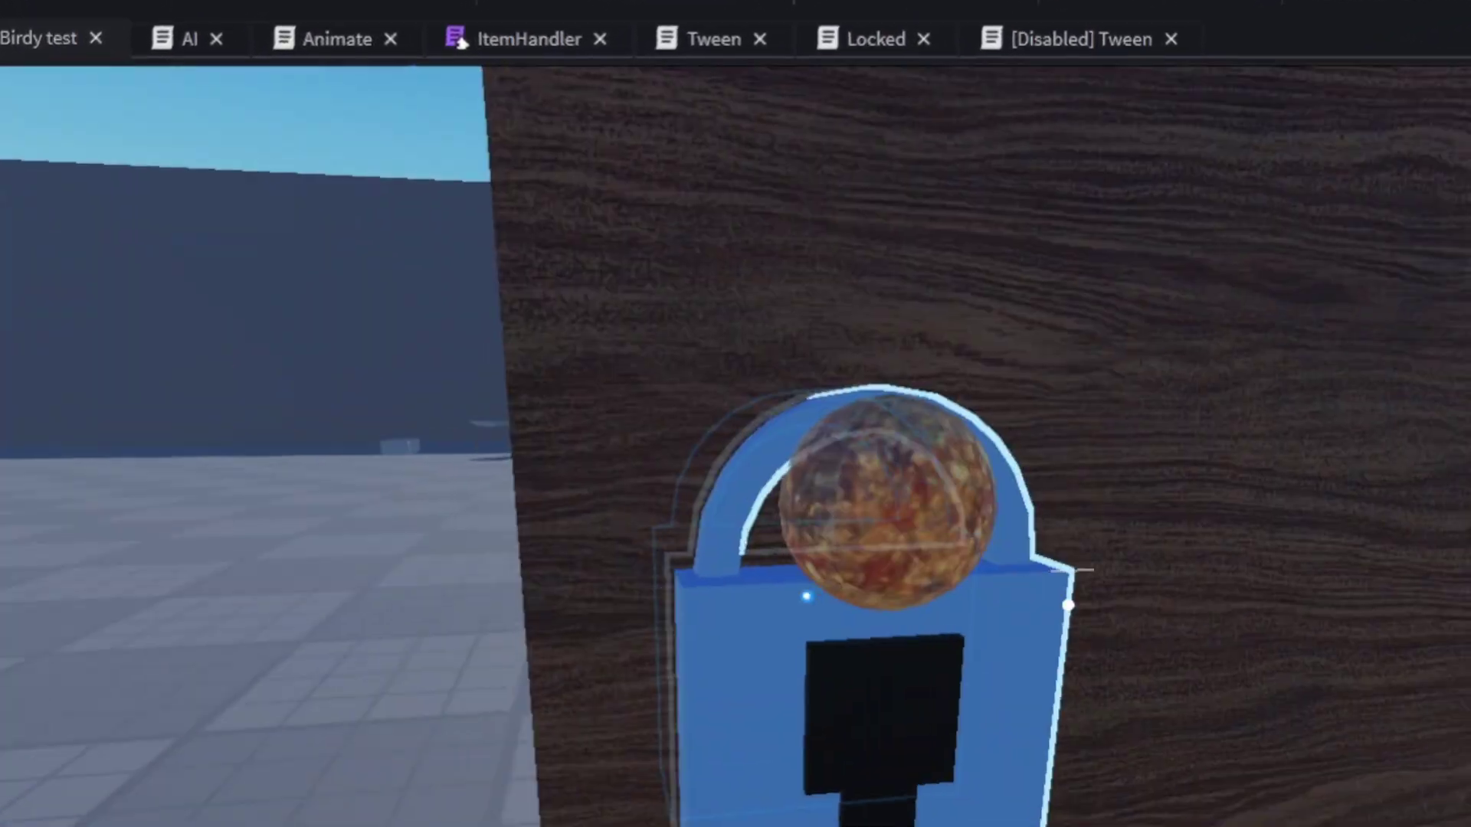
Step: Inspect from the side how the blue locks sit on both faces of the door beneath the knobs
scroll(735, 444, down, 3)
key(a)
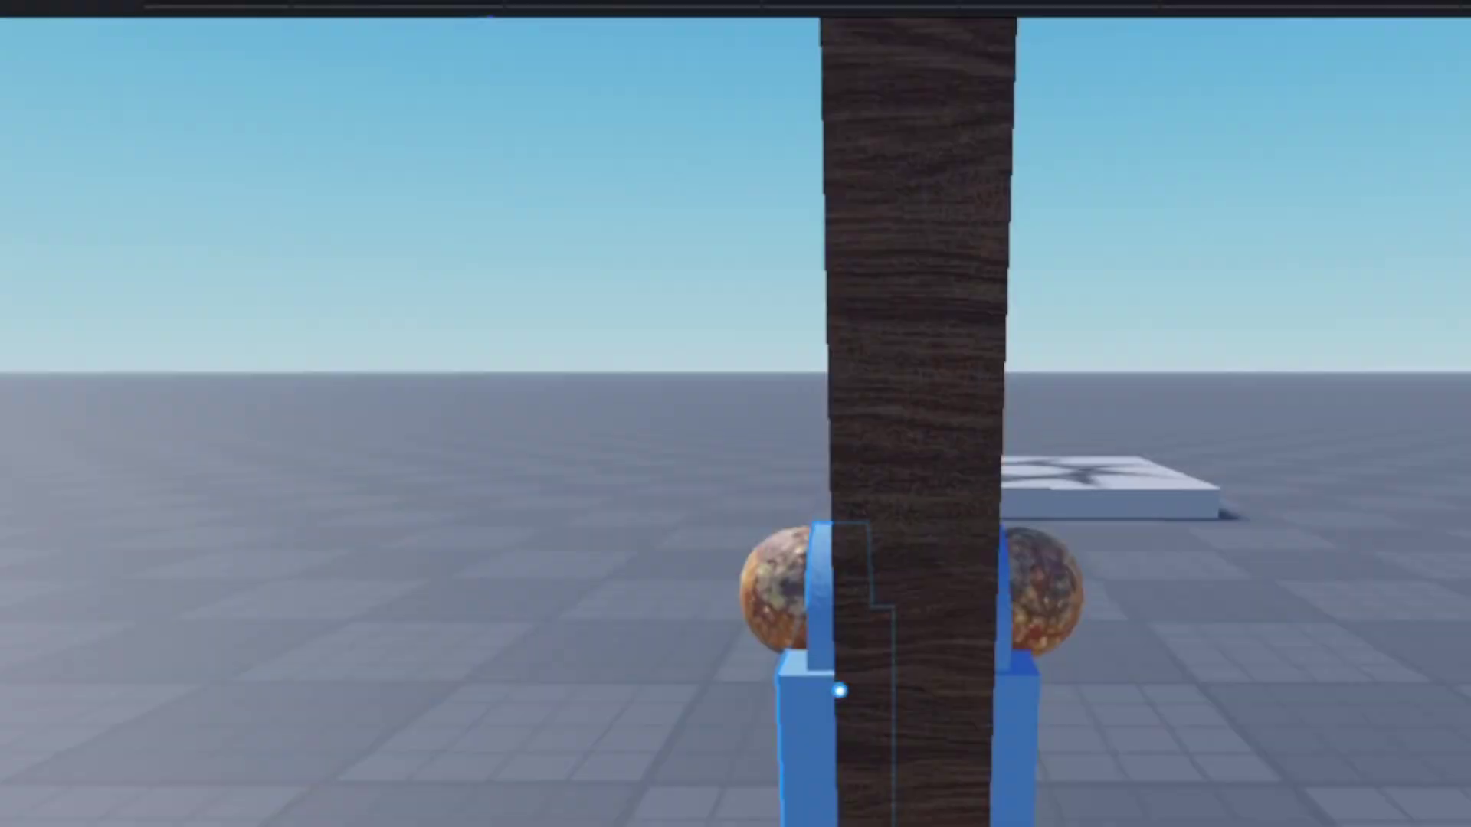
scroll(736, 445, up, 4)
scroll(735, 429, down, 4)
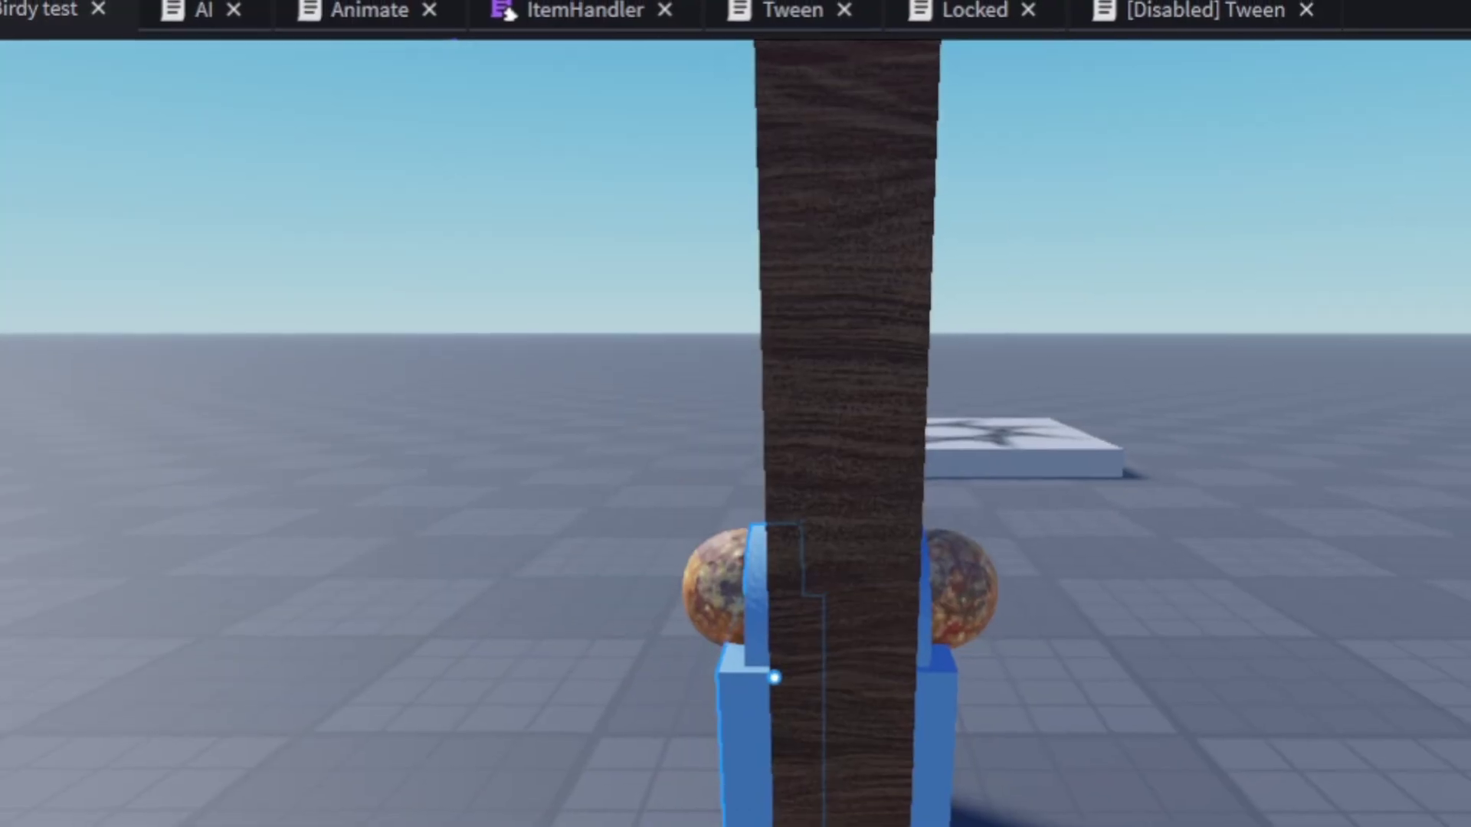
Step: Move the Locks model into the BlueKeyDoor part in the object hierarchy
ctrl+click(968, 738)
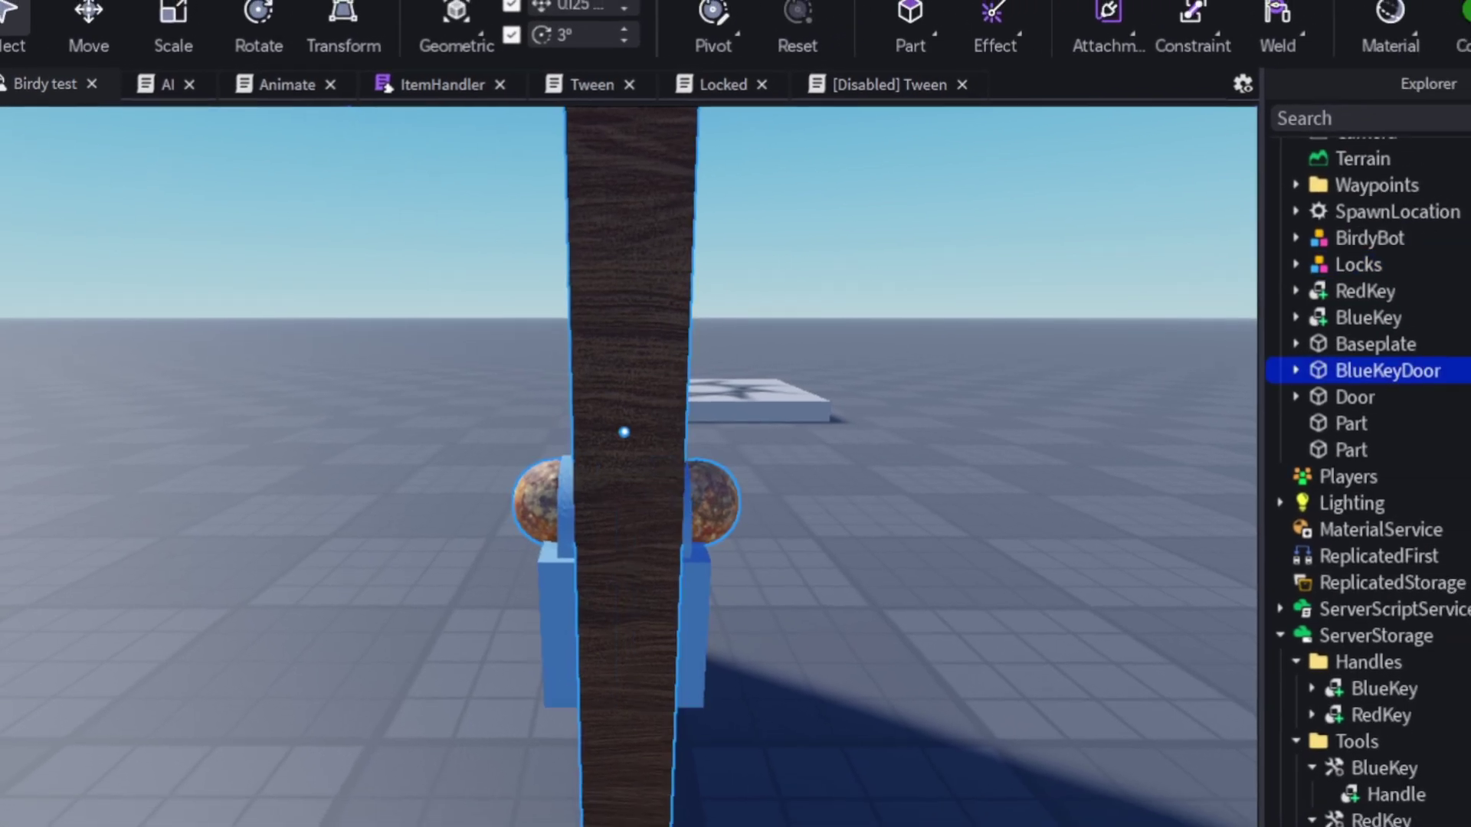
drag(1275, 265, 1303, 365)
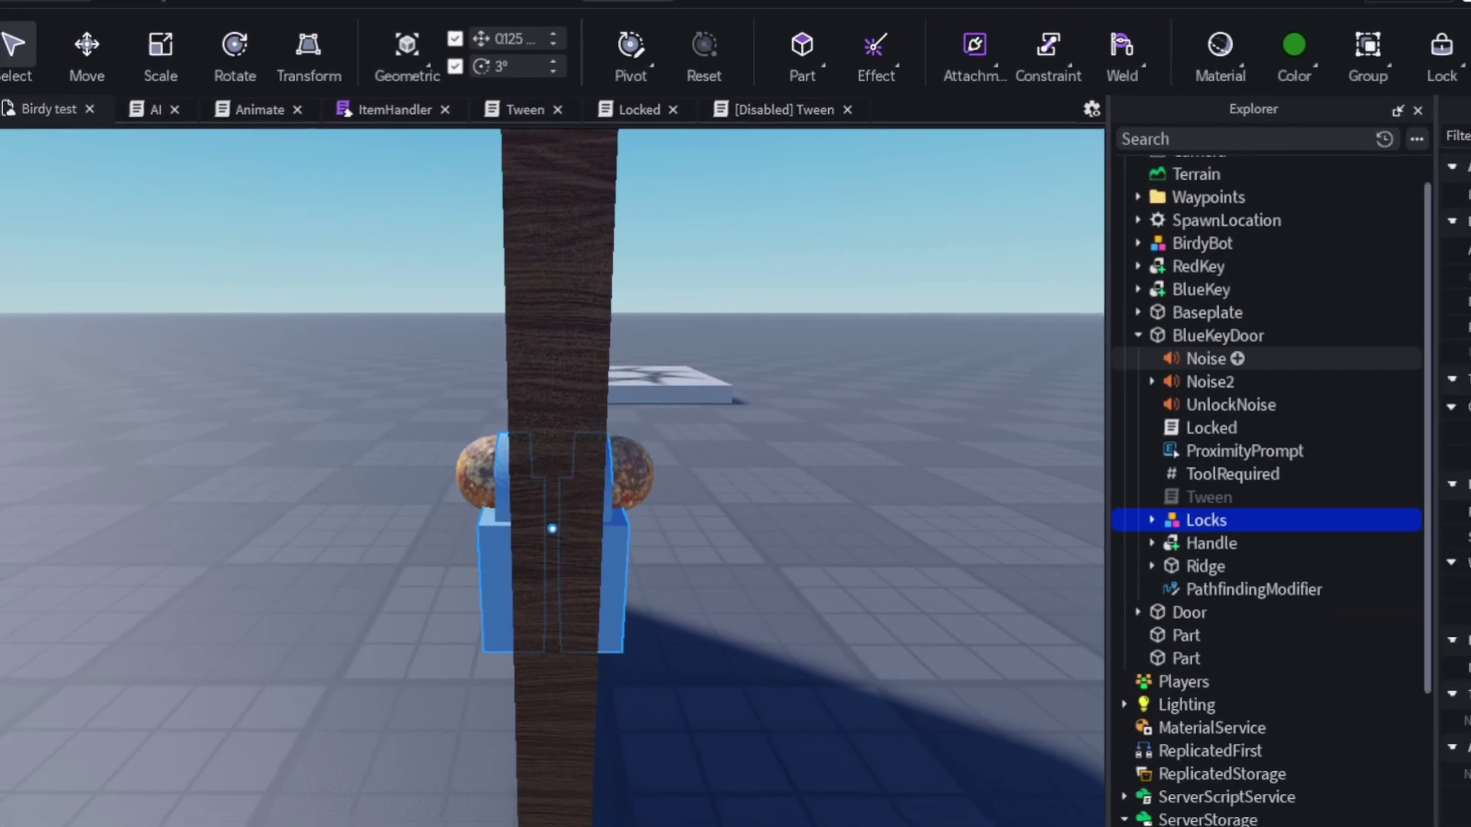
Step: In BlueKeyDoor's Locked script, remove the door.Color line and declare a local variable locks set to door.Locks
double_click(1133, 416)
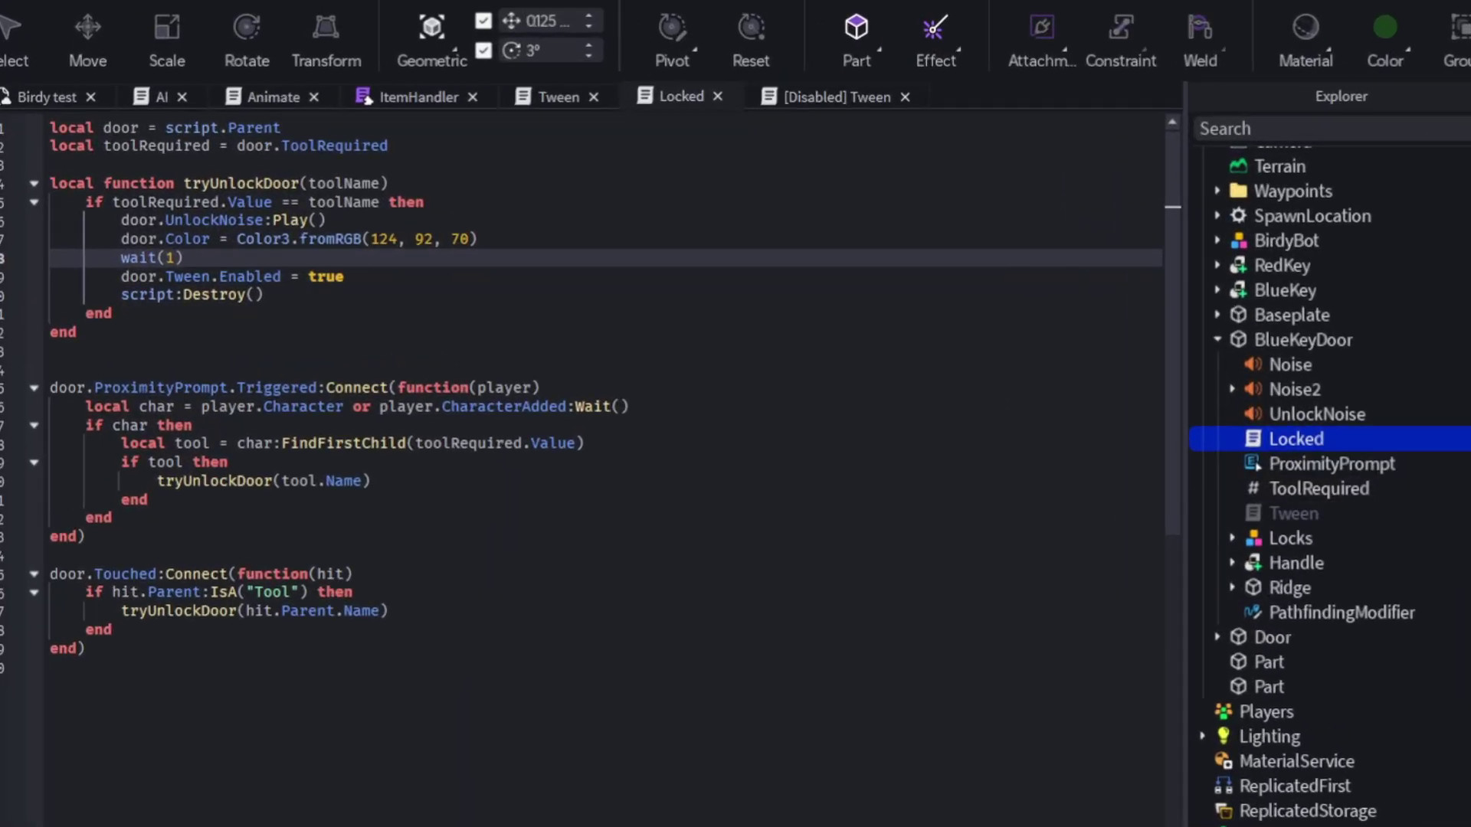
click(371, 480)
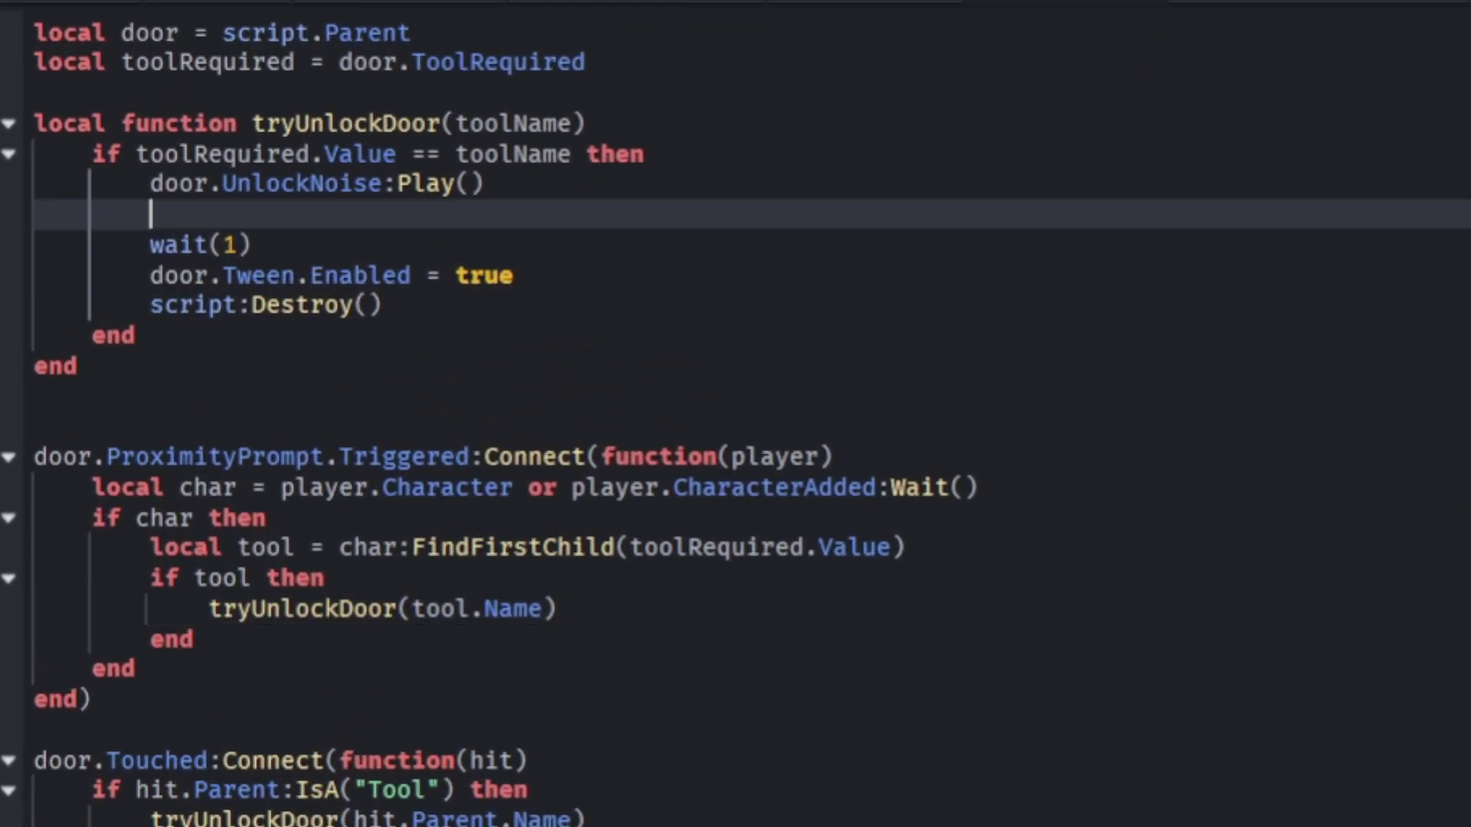
click(585, 62)
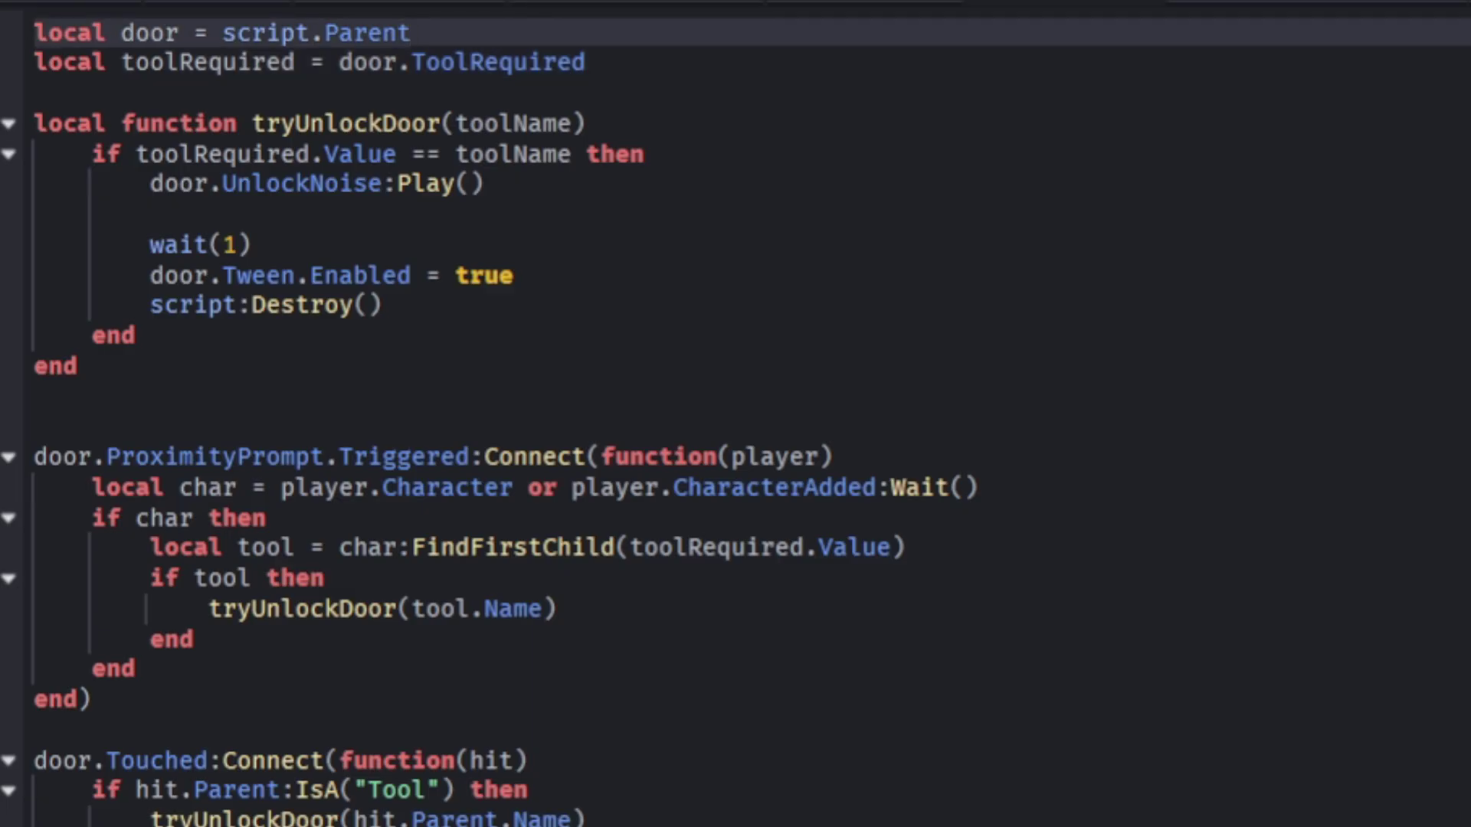
key(Return)
key(Return)
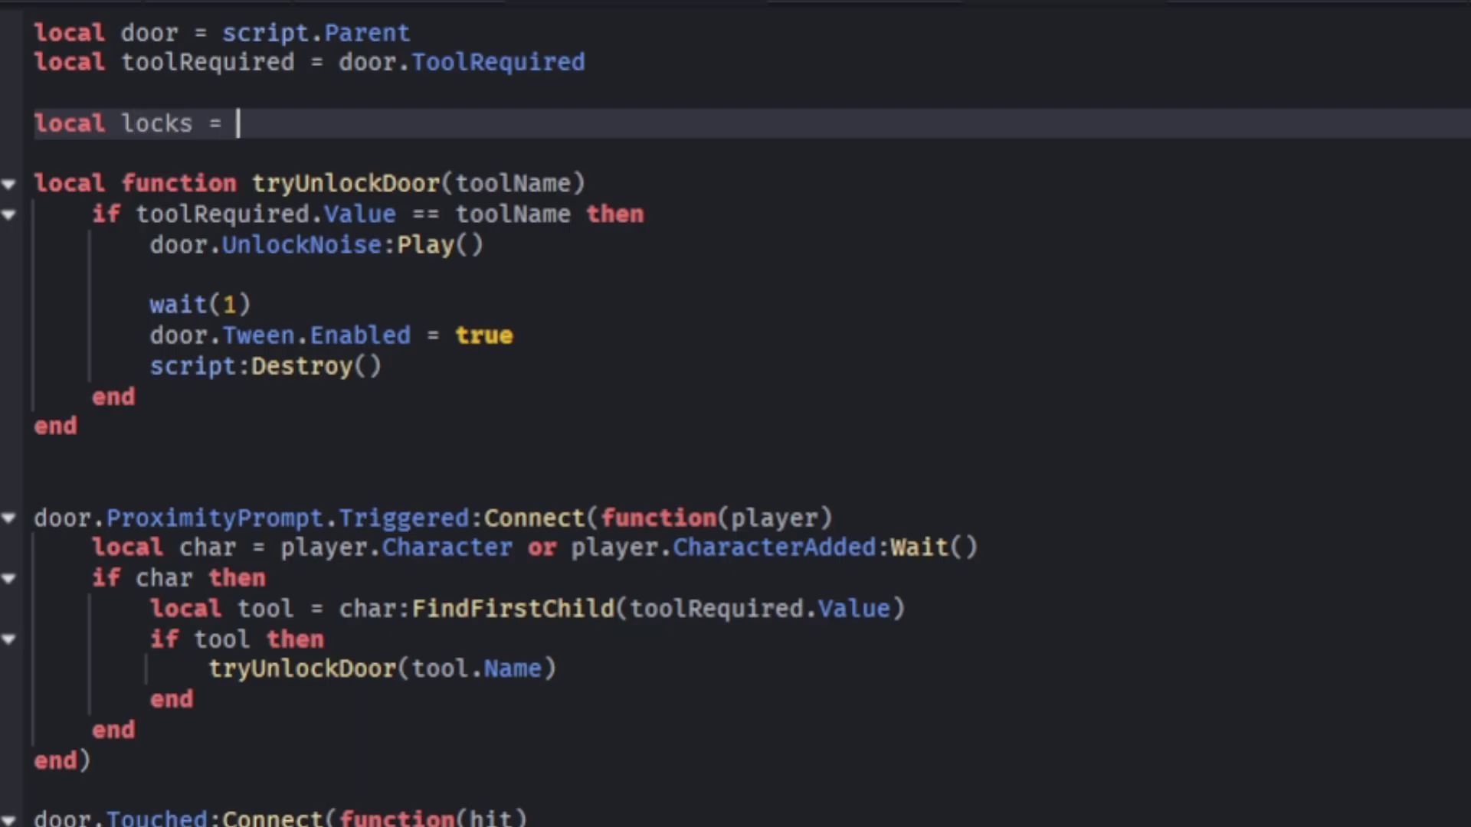
text(door)
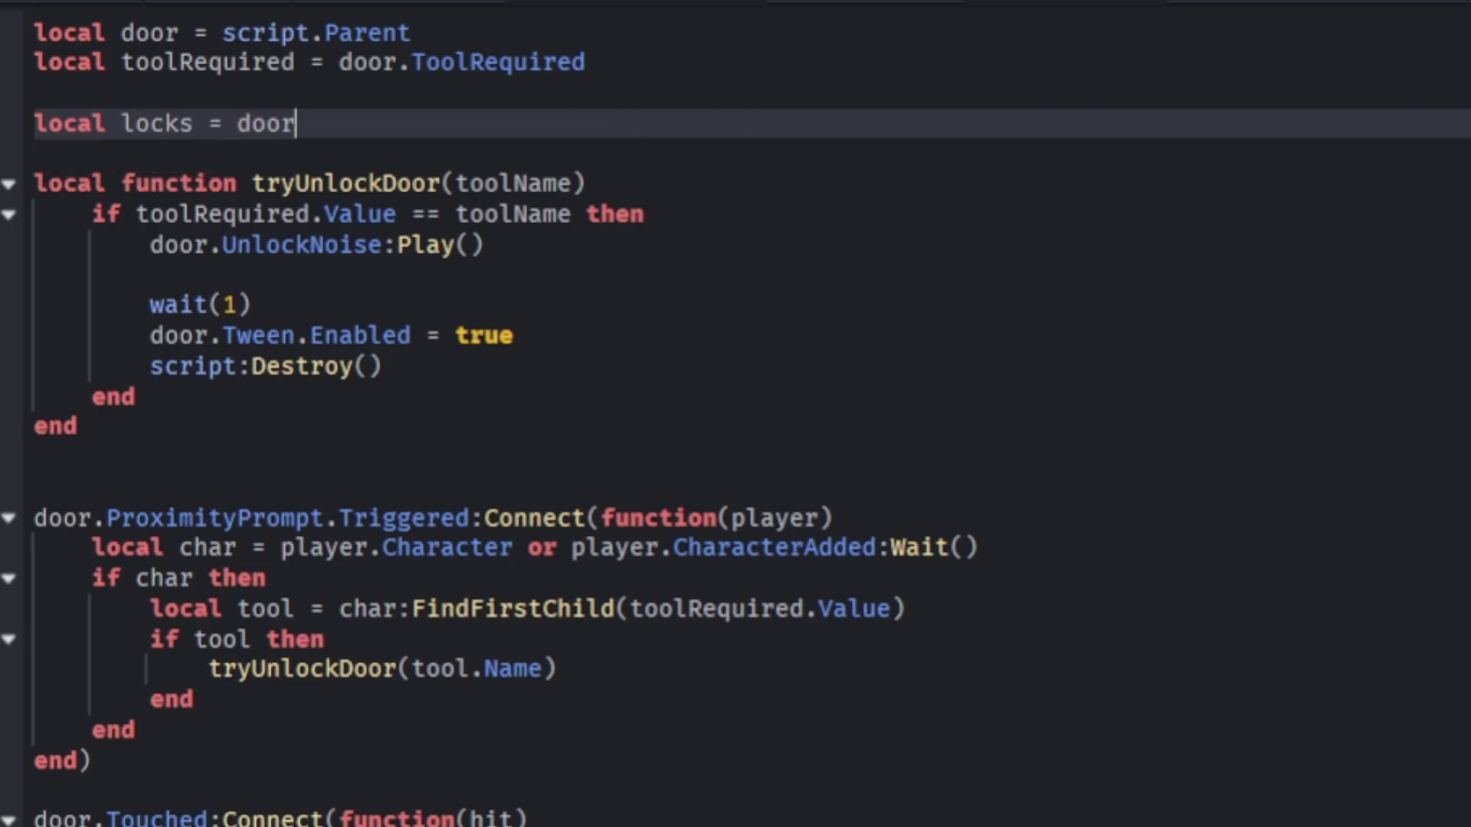
text(.Locks)
key(Return)
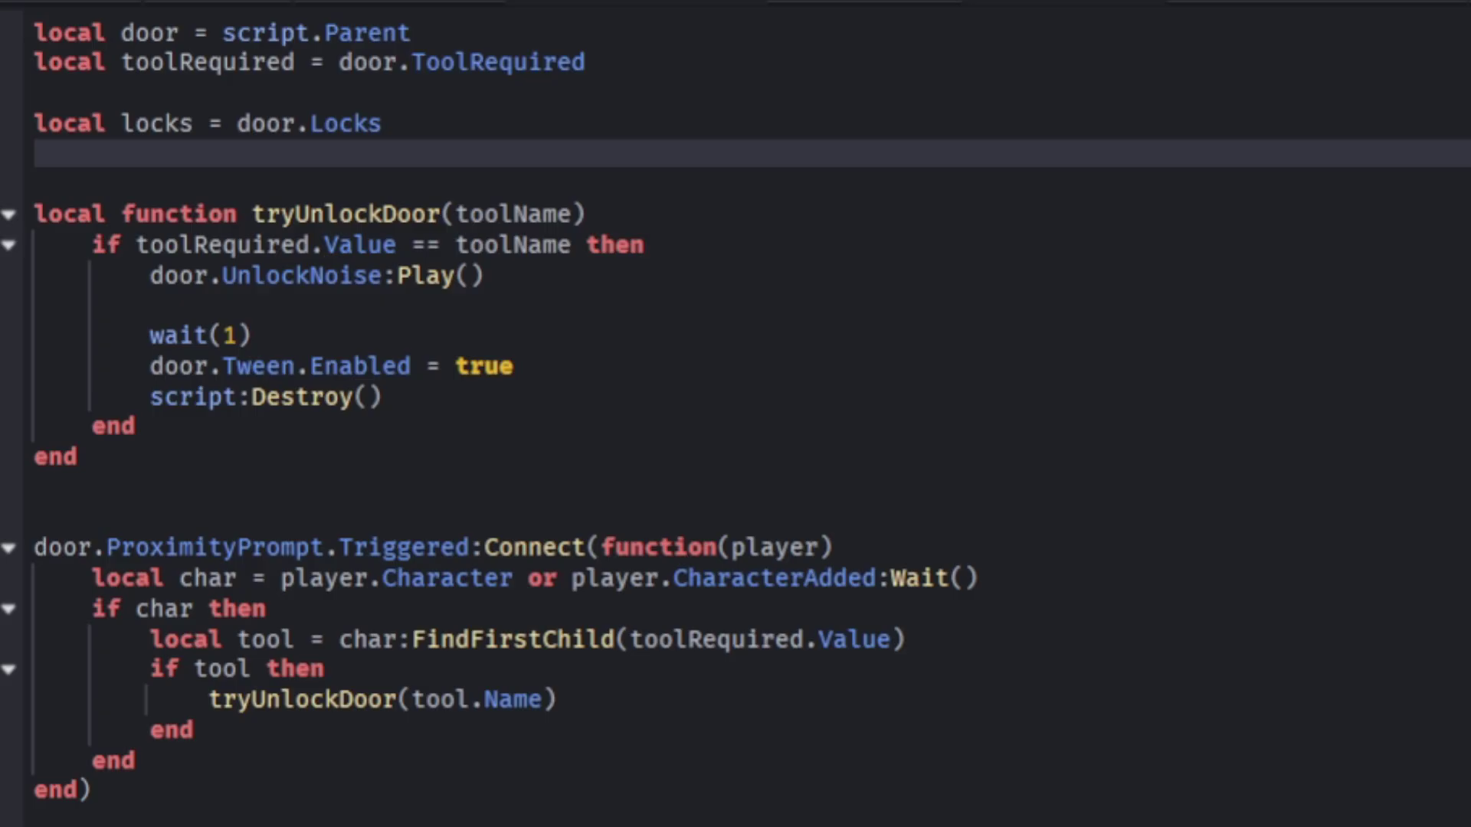
Step: Begin declaring a local variable named lock1 on the line below the locks variable
text(localLock)
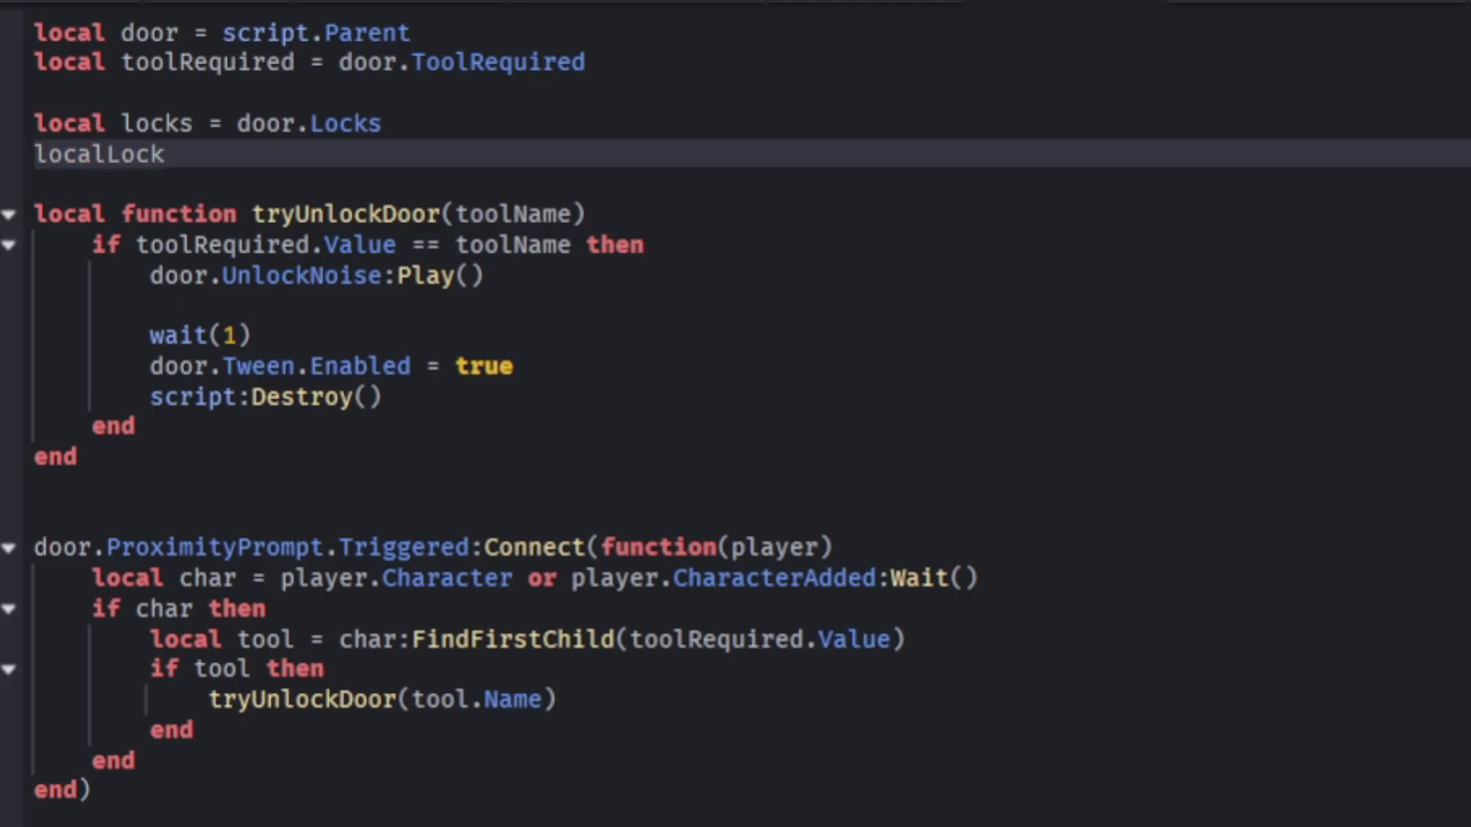
key(BackSpace)
key(BackSpace)
key(BackSpace)
key(BackSpace)
text(loc)
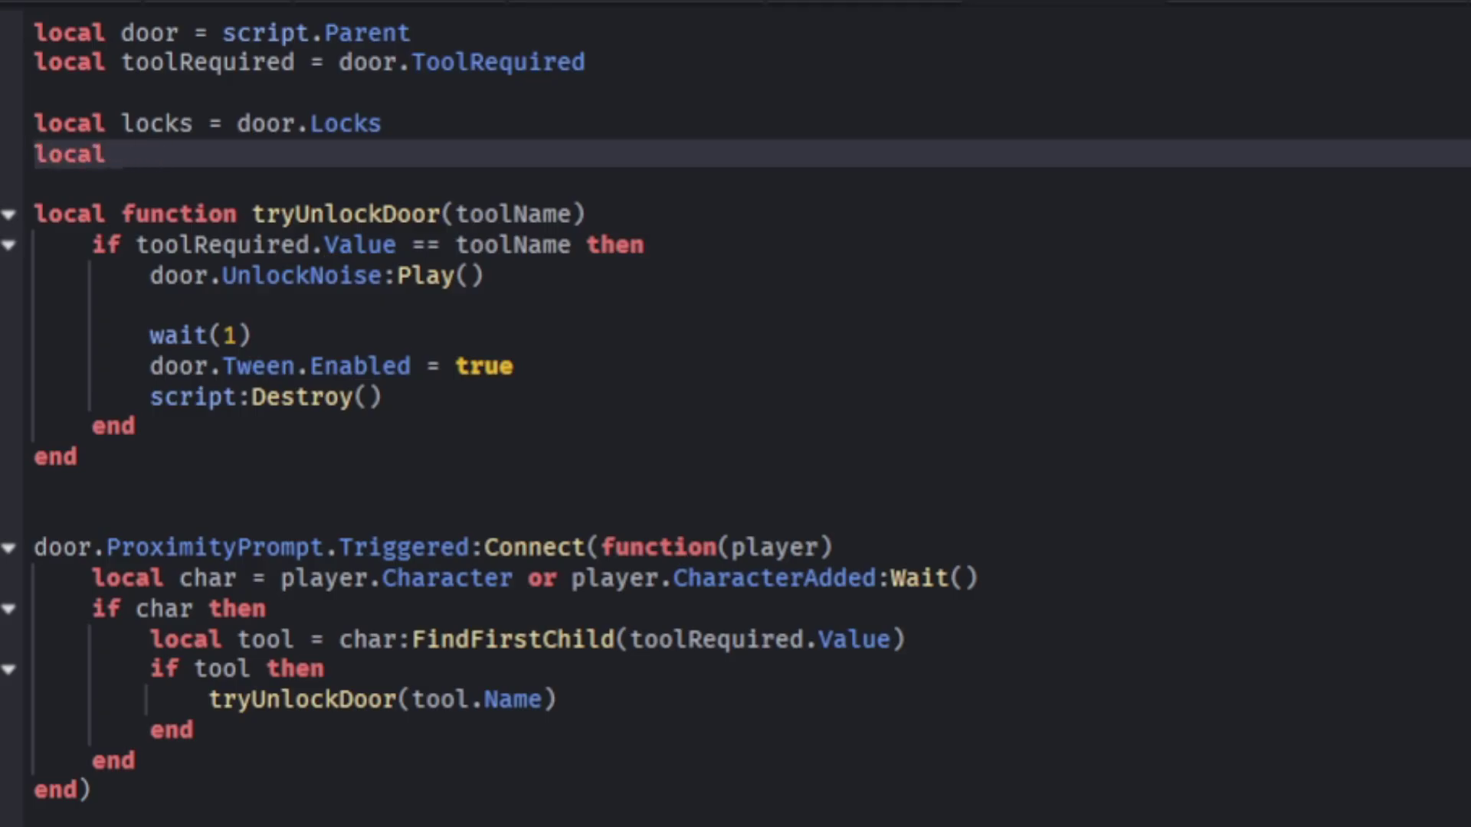
key(BackSpace)
text(ck2)
key(BackSpace)
text(1 =)
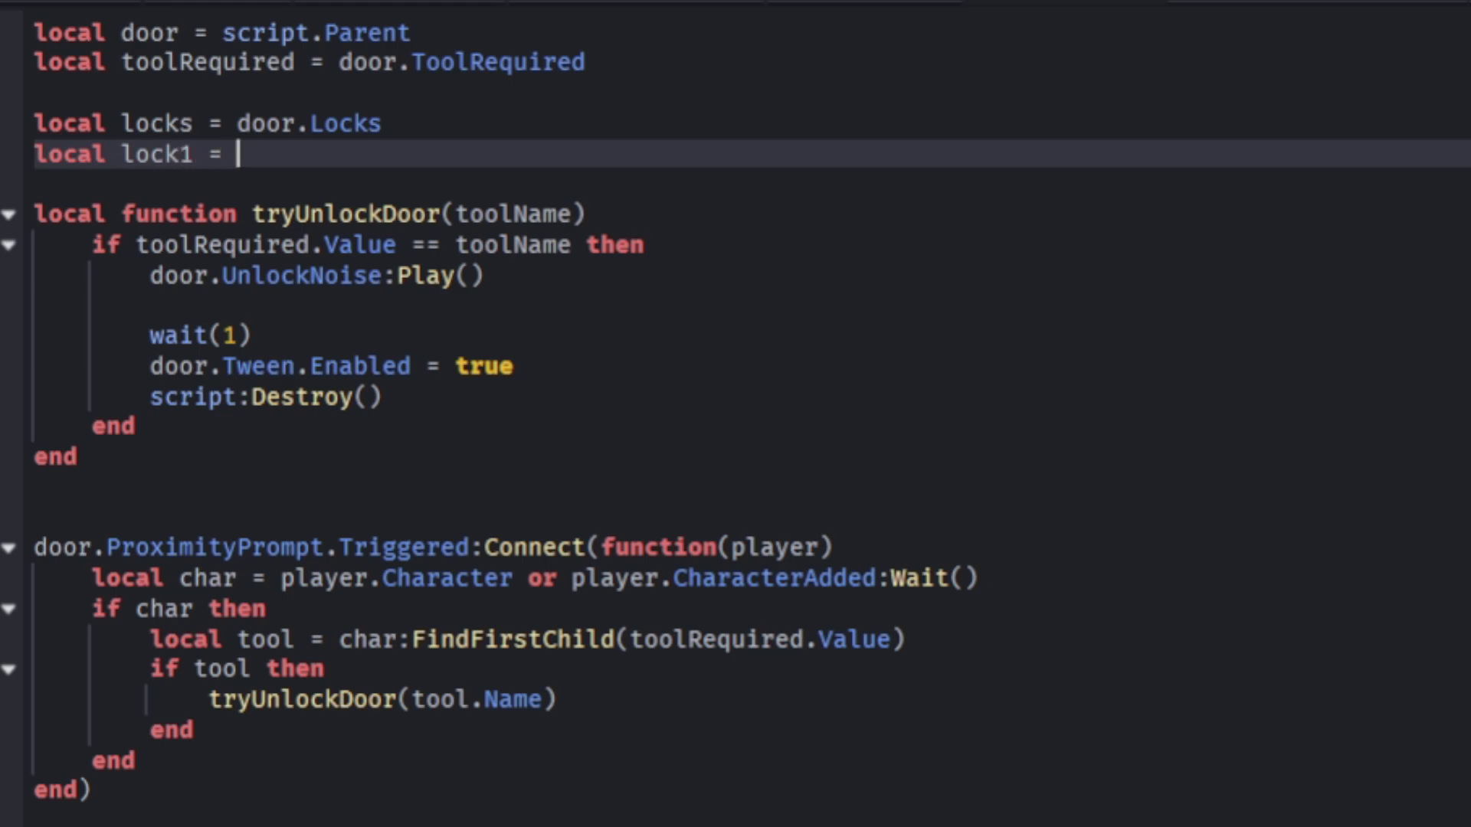
key(Tab)
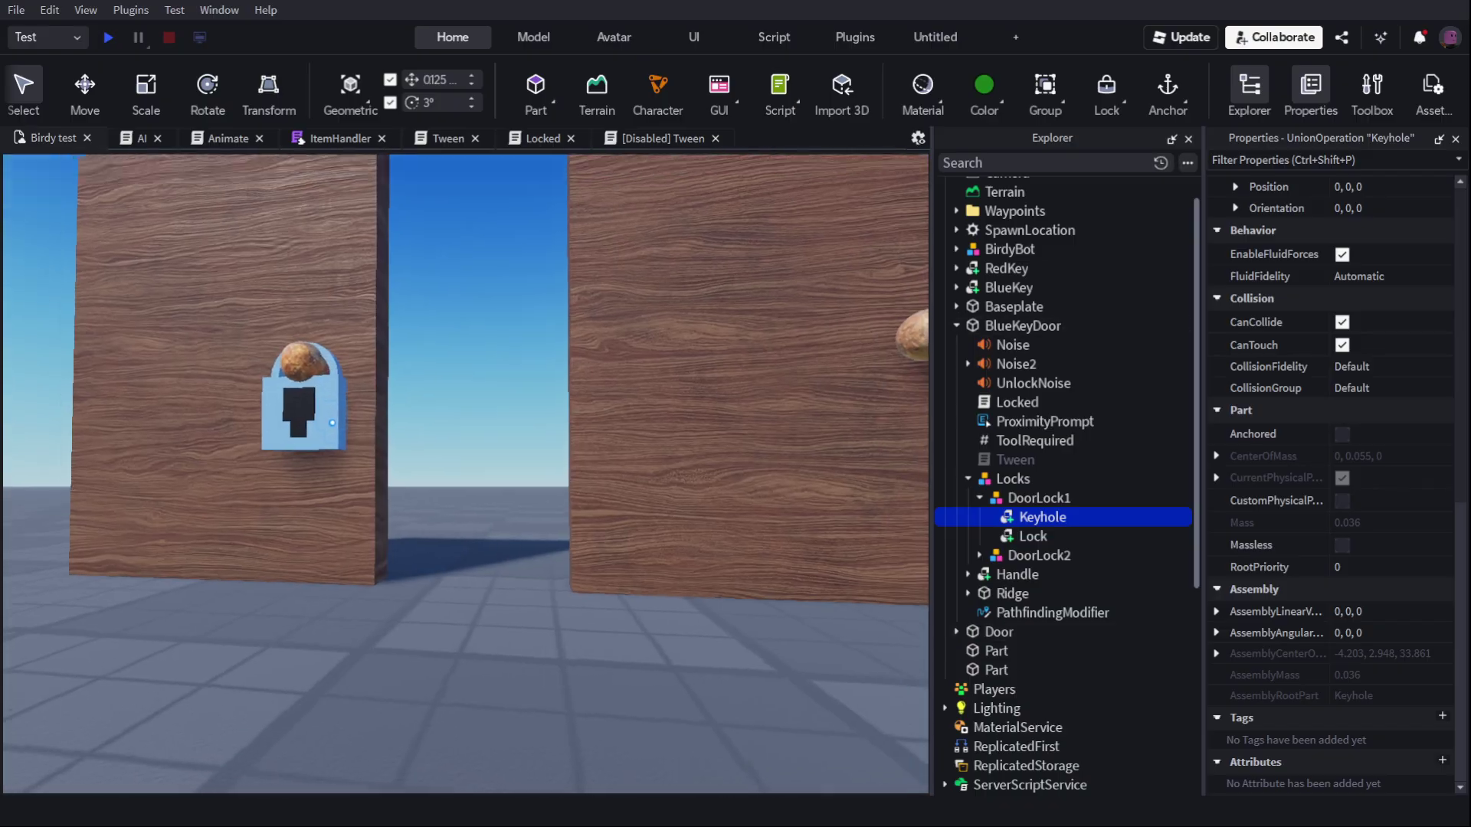
Step: Add a Weld to the Lock union in DoorLock1, with Lock as Part0 and Keyhole as Part1
click(1033, 537)
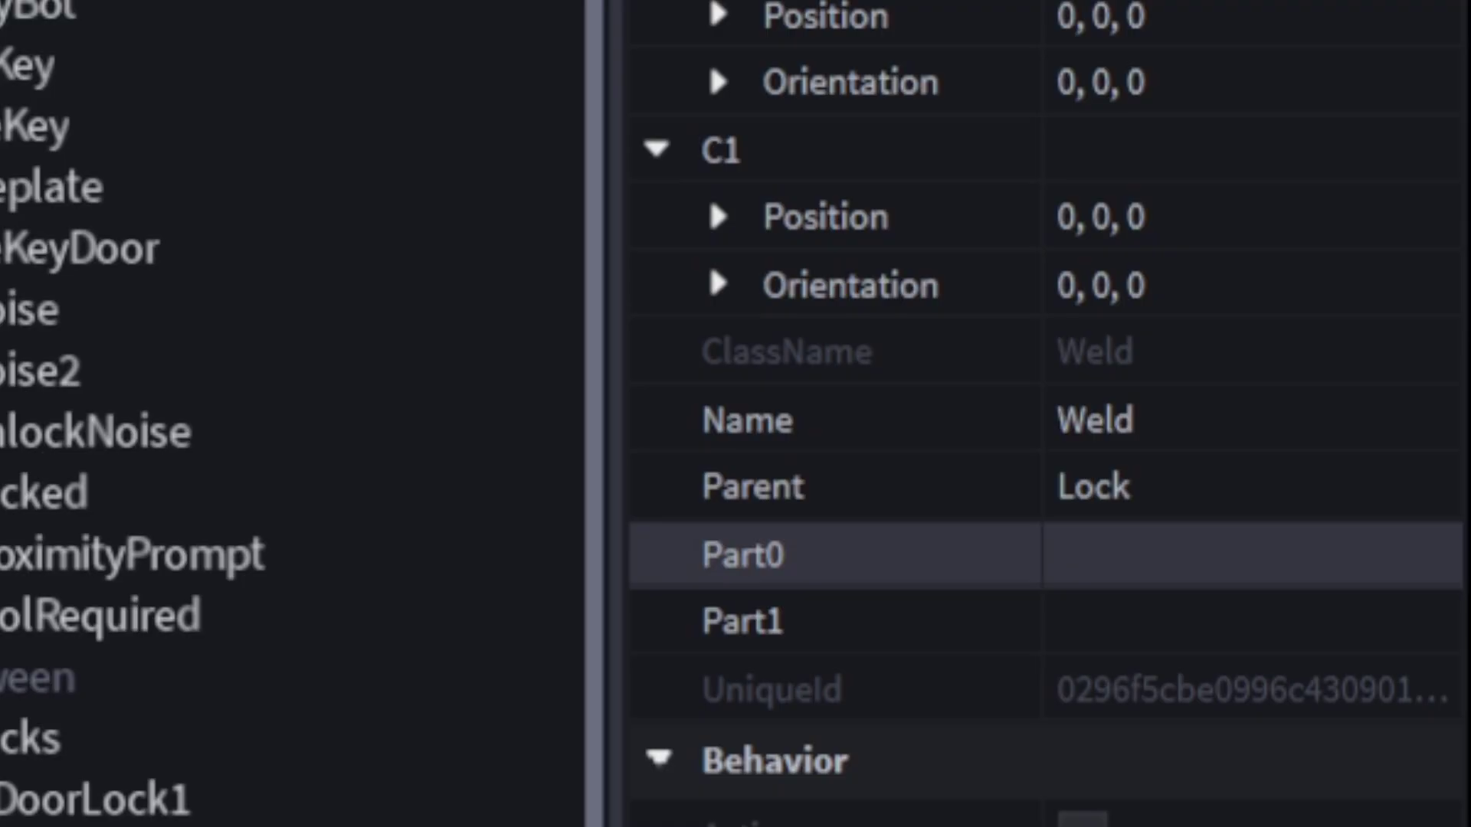
click(1251, 555)
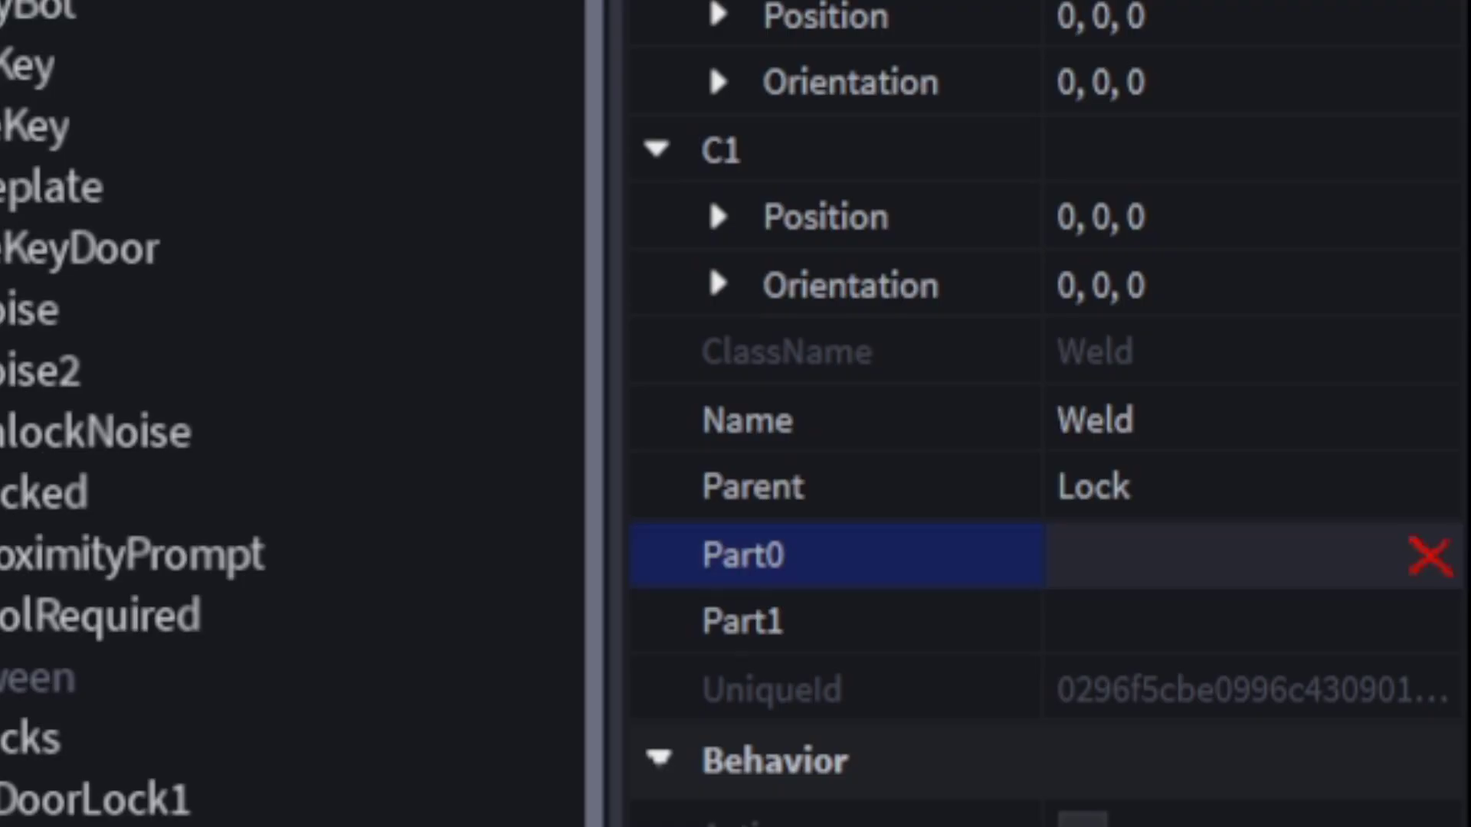
click(1250, 621)
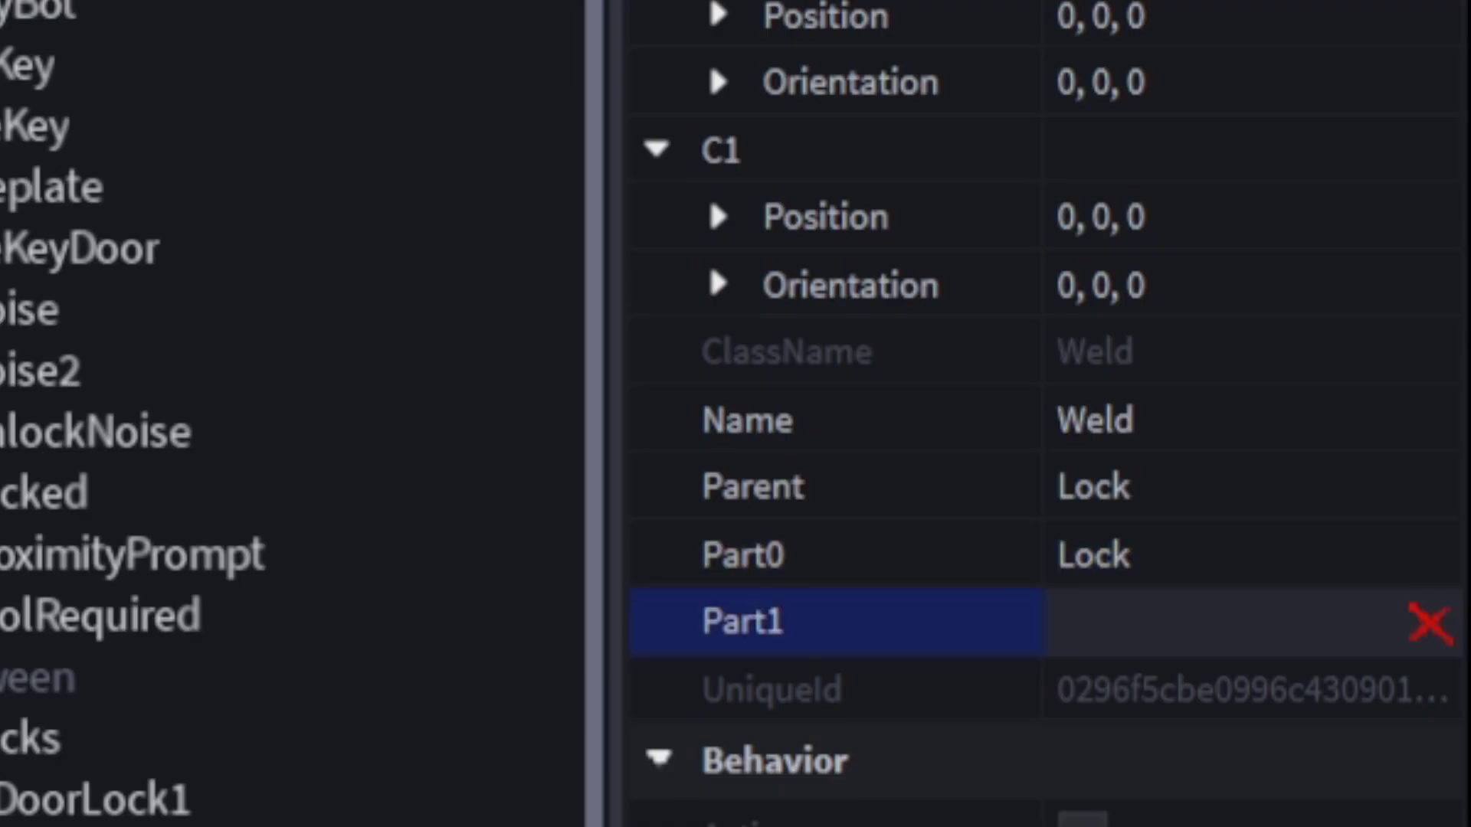
click(335, 775)
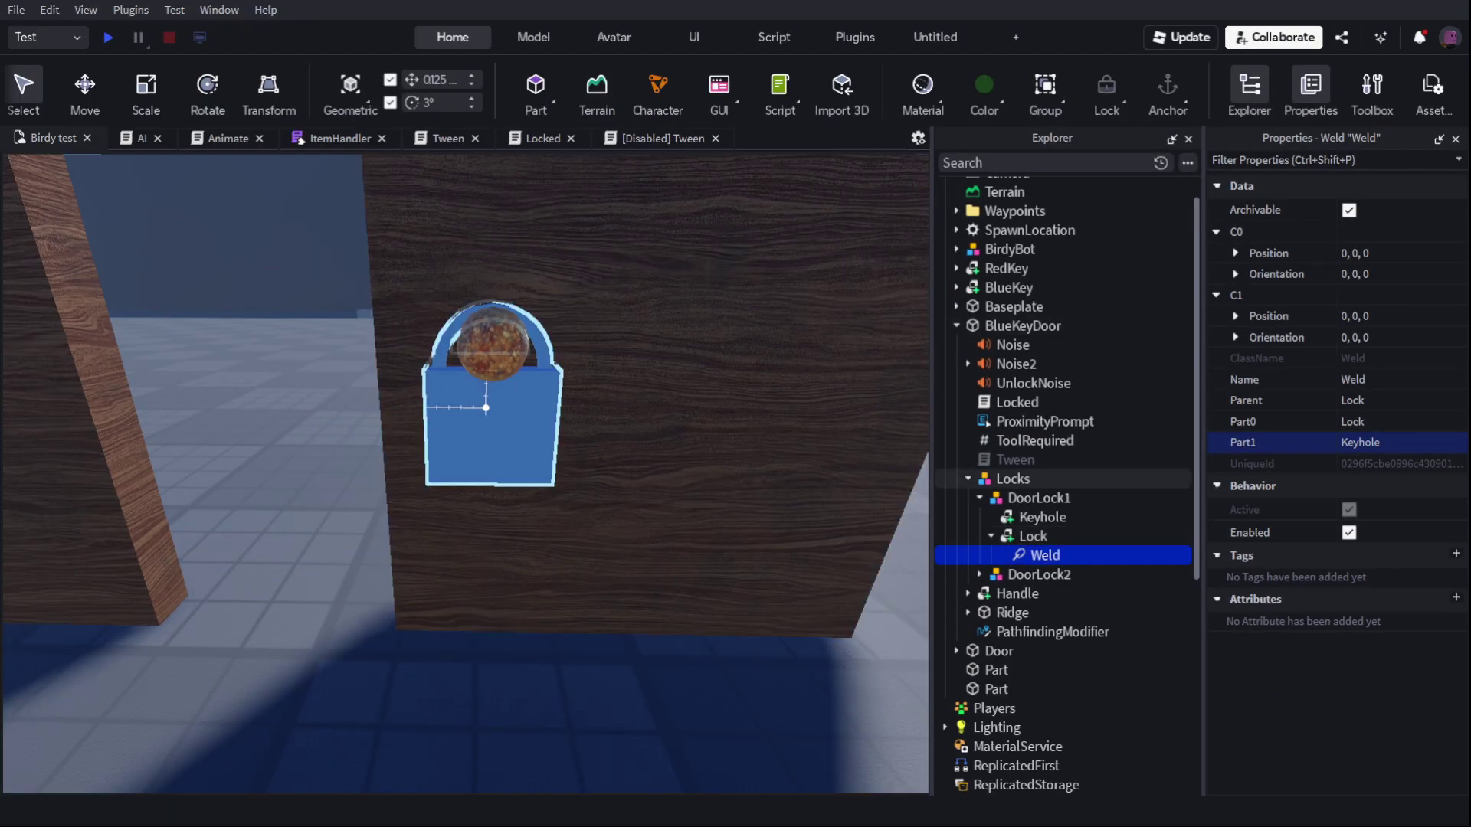
Step: Try a C0 Position of 0, 1, 0 on the Lock's weld and undo it
right_drag(575, 439, 555, 549)
scroll(567, 429, up, 5)
scroll(617, 673, up, 3)
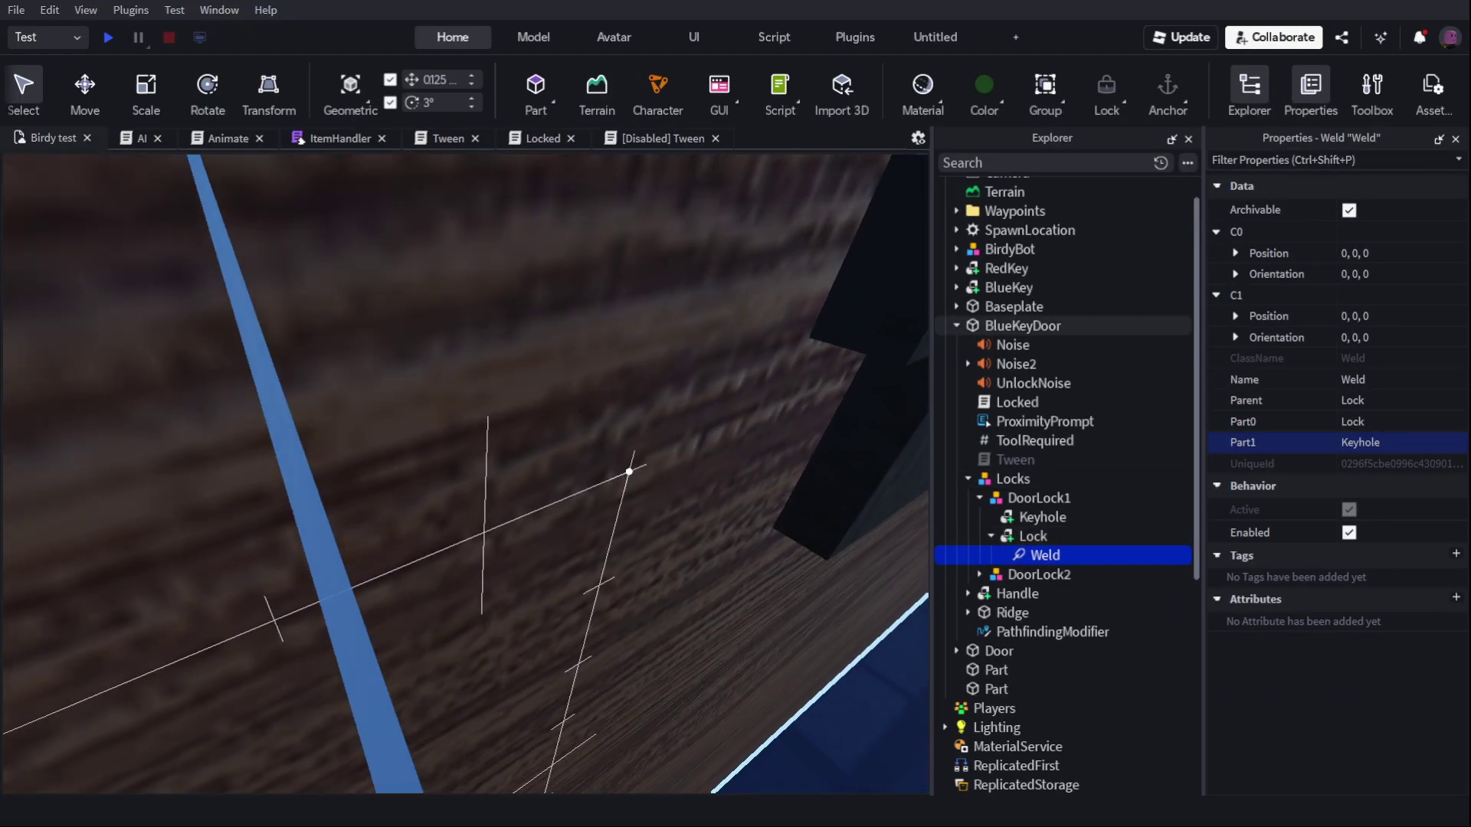
scroll(629, 472, down, 5)
right_drag(629, 472, 572, 433)
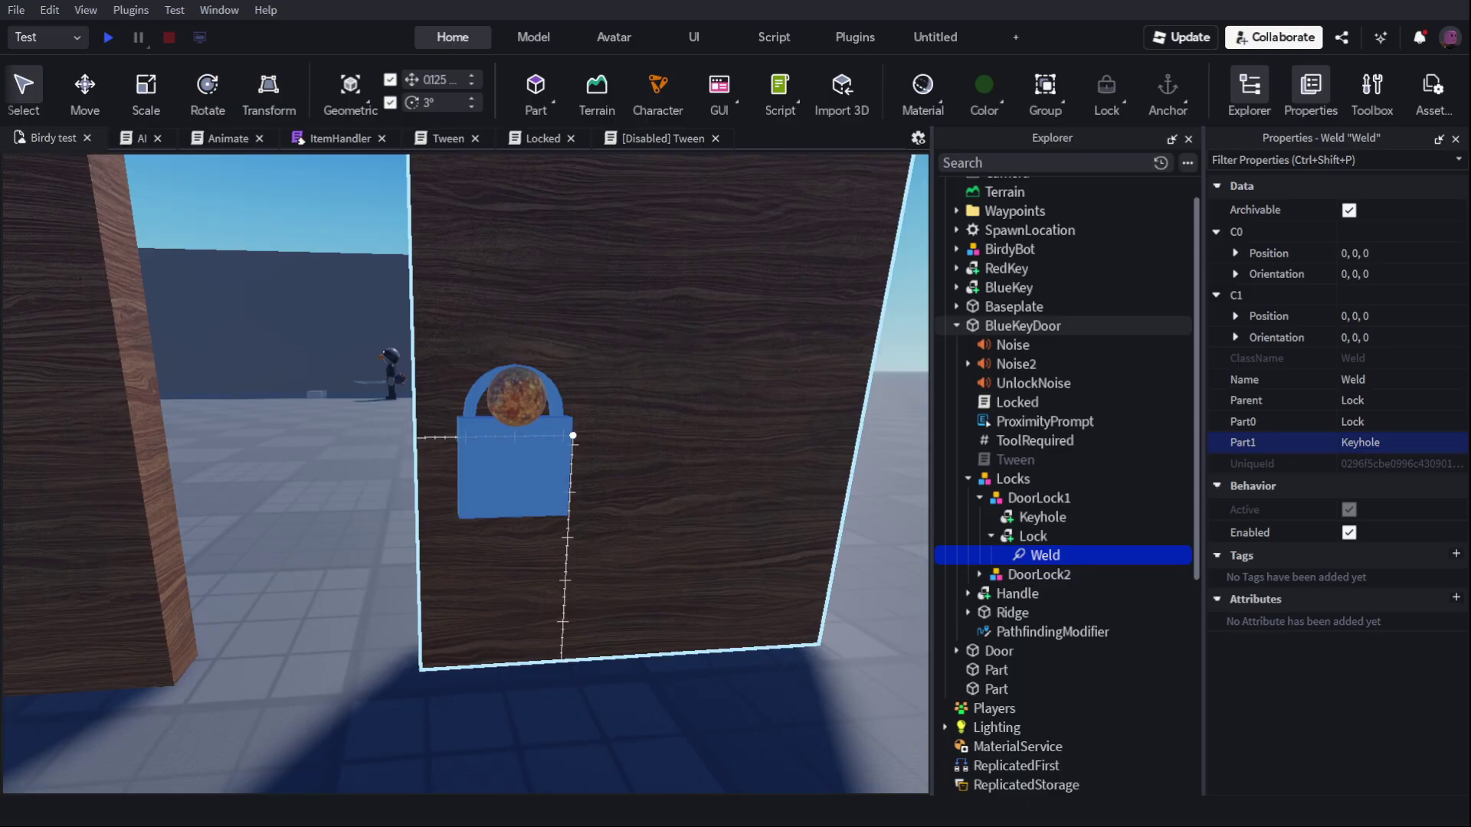
click(1358, 254)
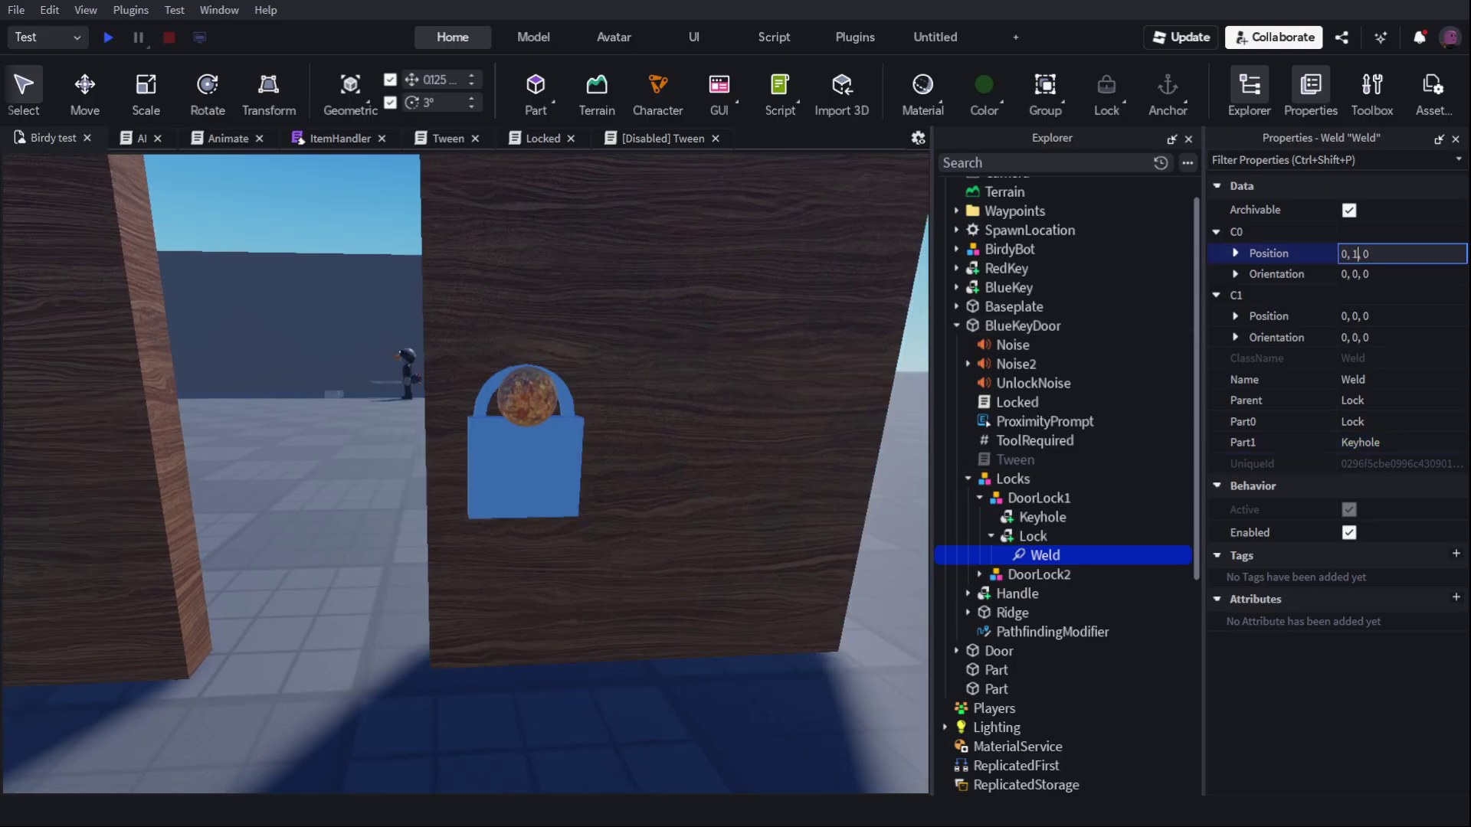
key(Return)
key(ctrl+z)
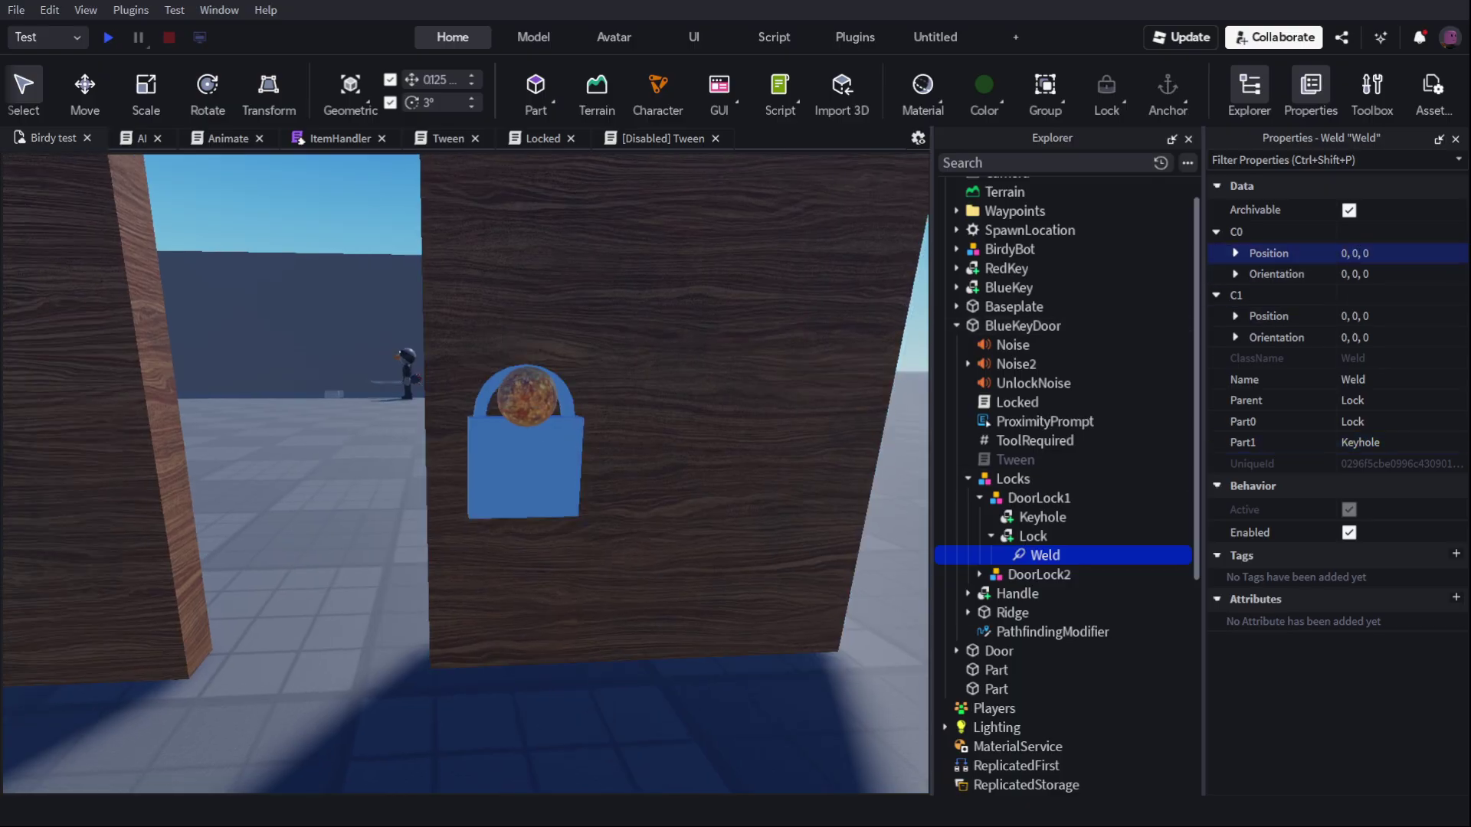
Step: Try a C0 Position of 0, 0, 1 on the Lock's weld and undo it
click(1369, 253)
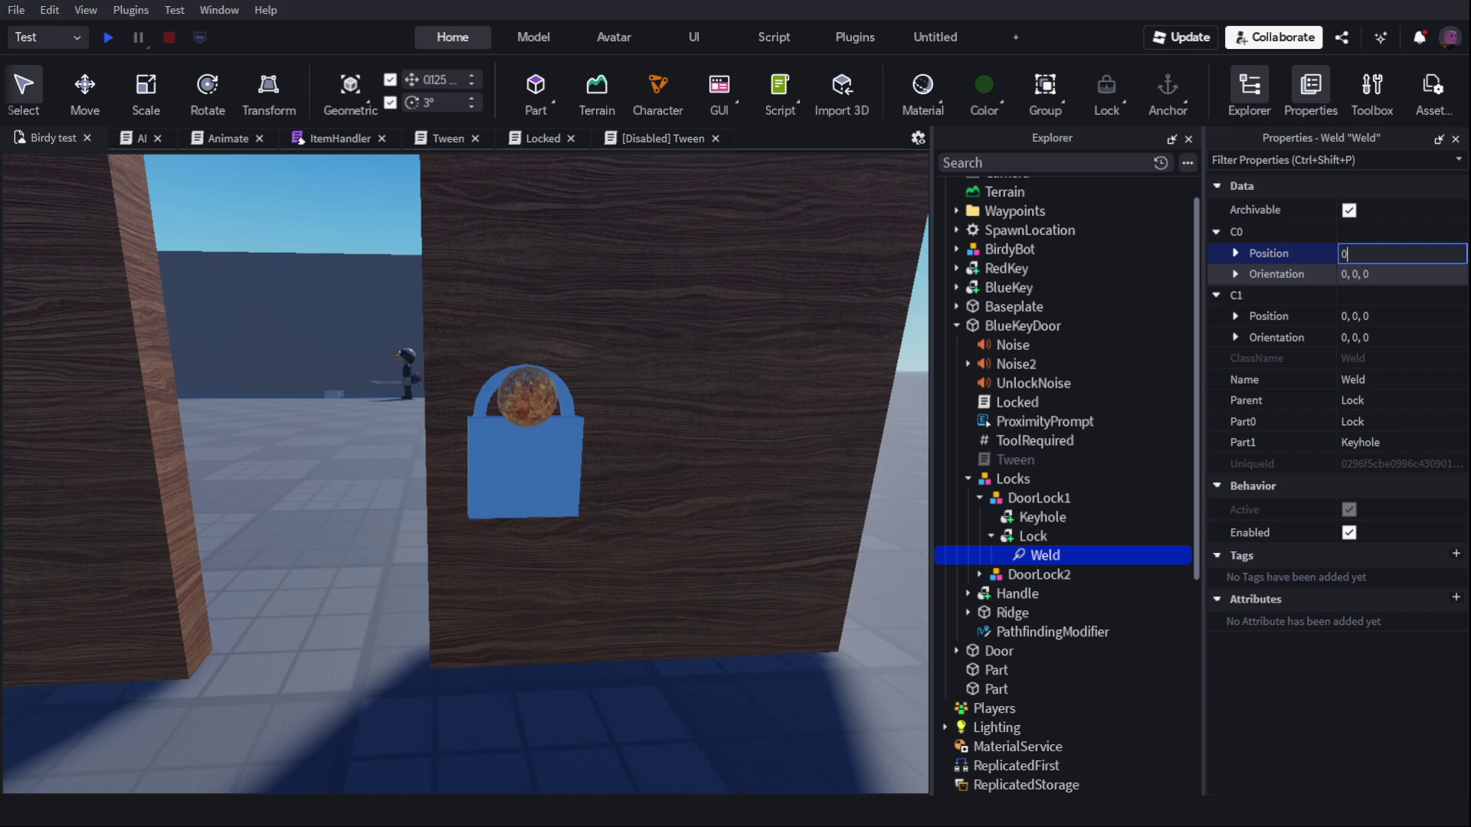
text(, 0, 0)
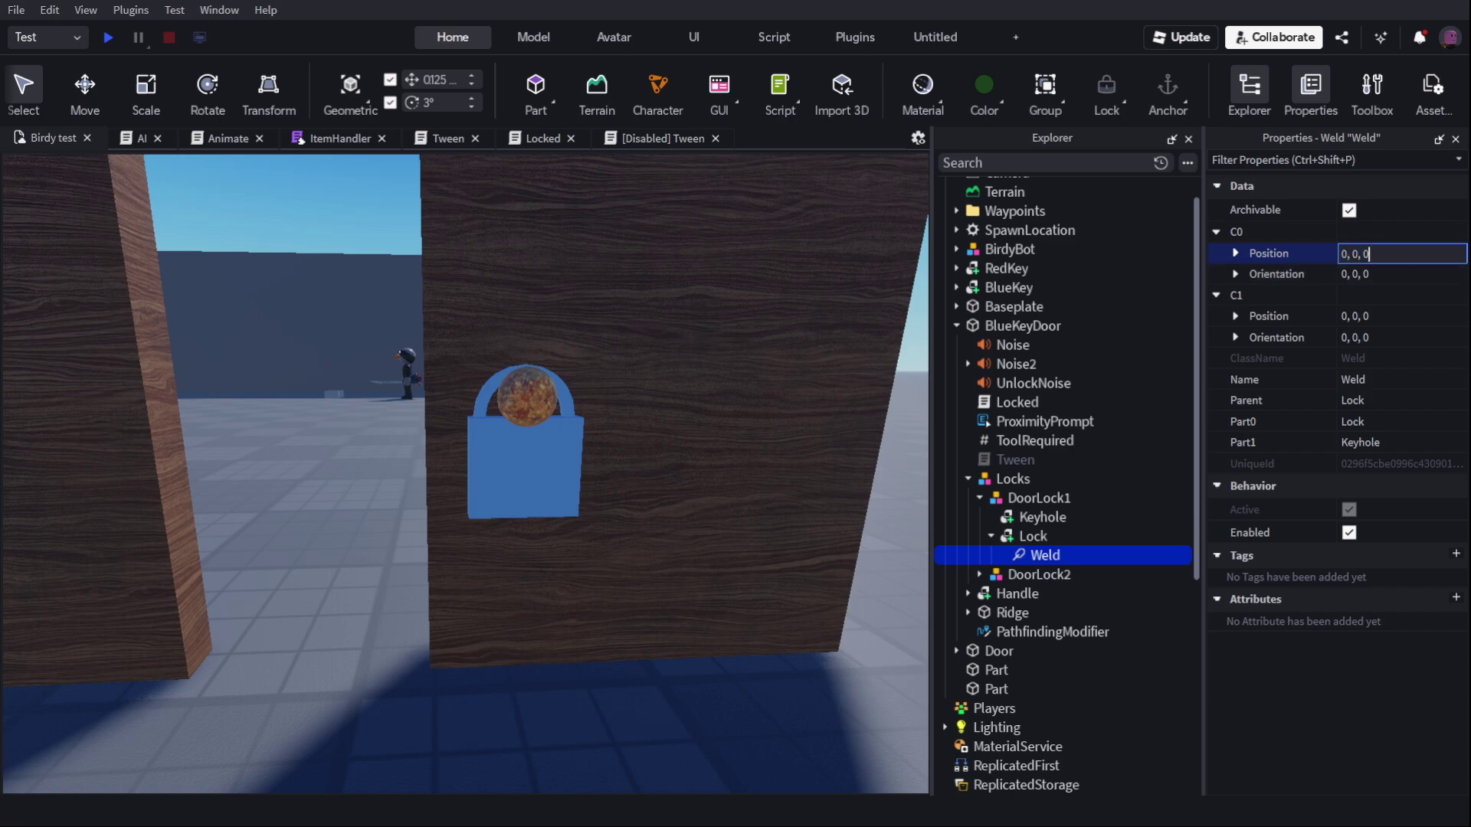
key(BackSpace)
text(1)
key(Return)
key(ctrl+z)
Step: Set the weld's C0 Position to 0.2, 0, 0 to shift the keyhole outward
click(1355, 253)
text(0)
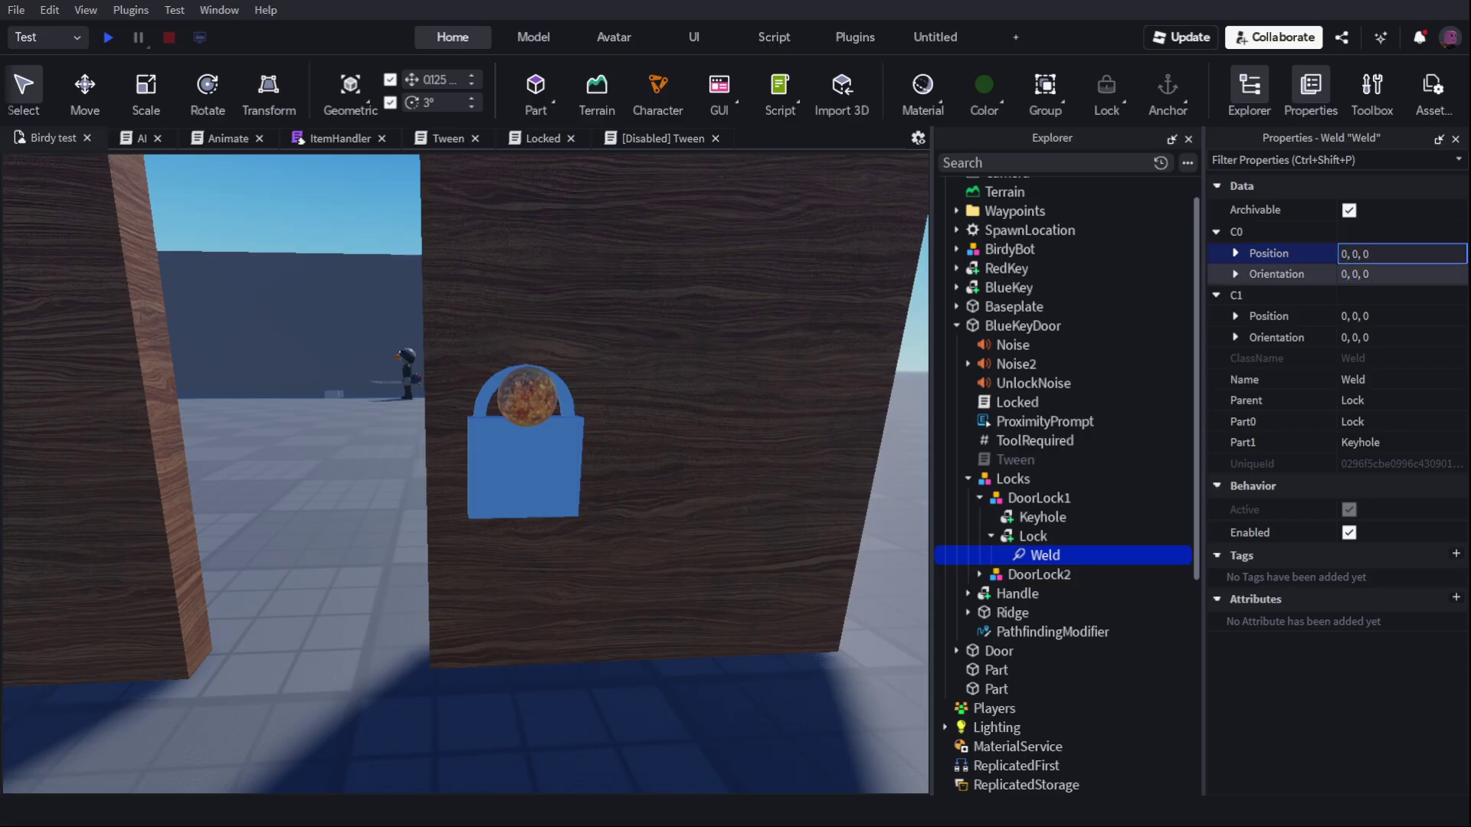
text(.2)
key(Return)
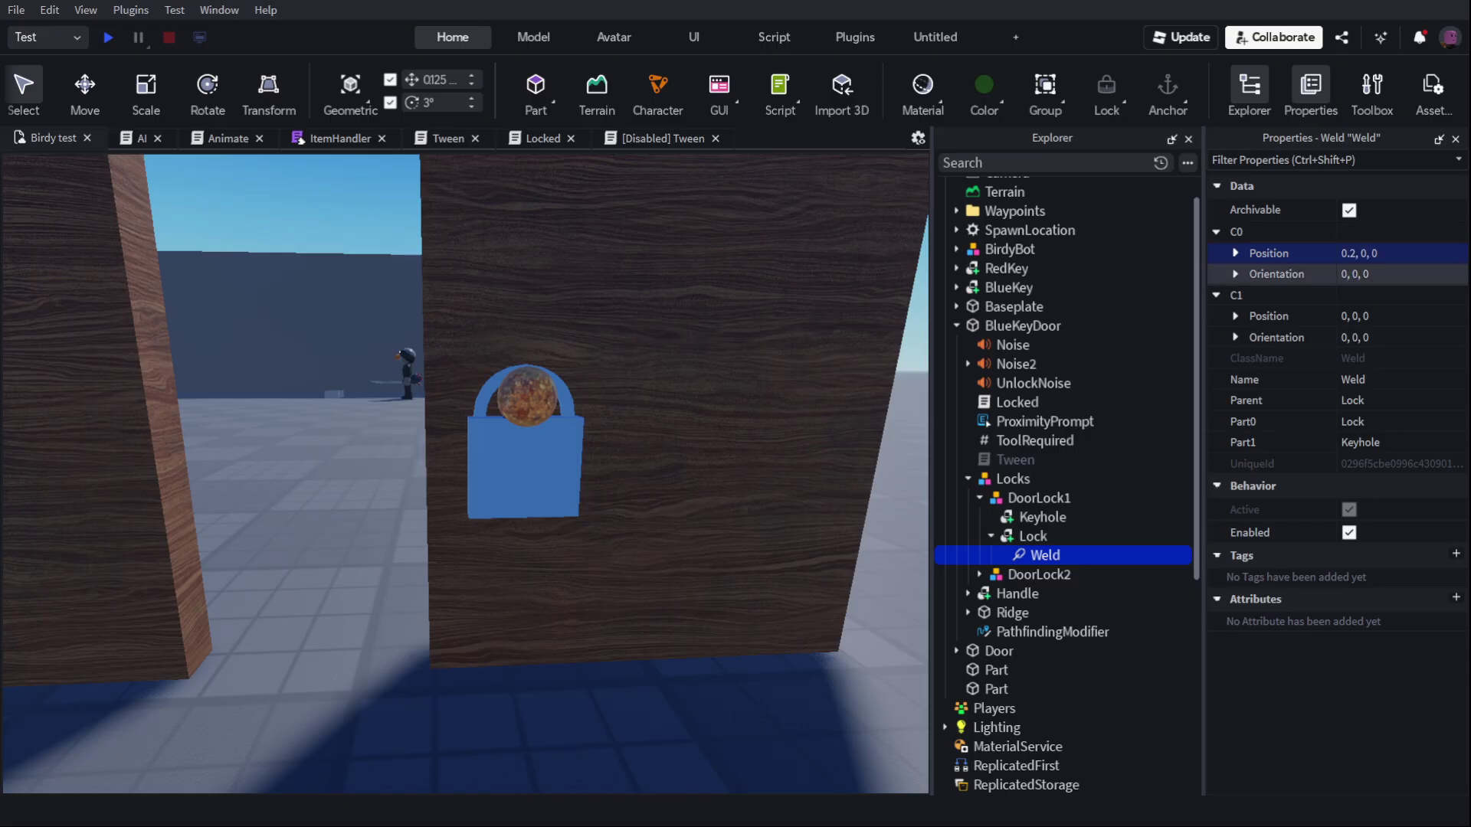
Step: Set the weld's C0 Position to 0.4, 0, 0 and check the keyhole's depth from the side
click(1378, 253)
click(1356, 254)
key(BackSpace)
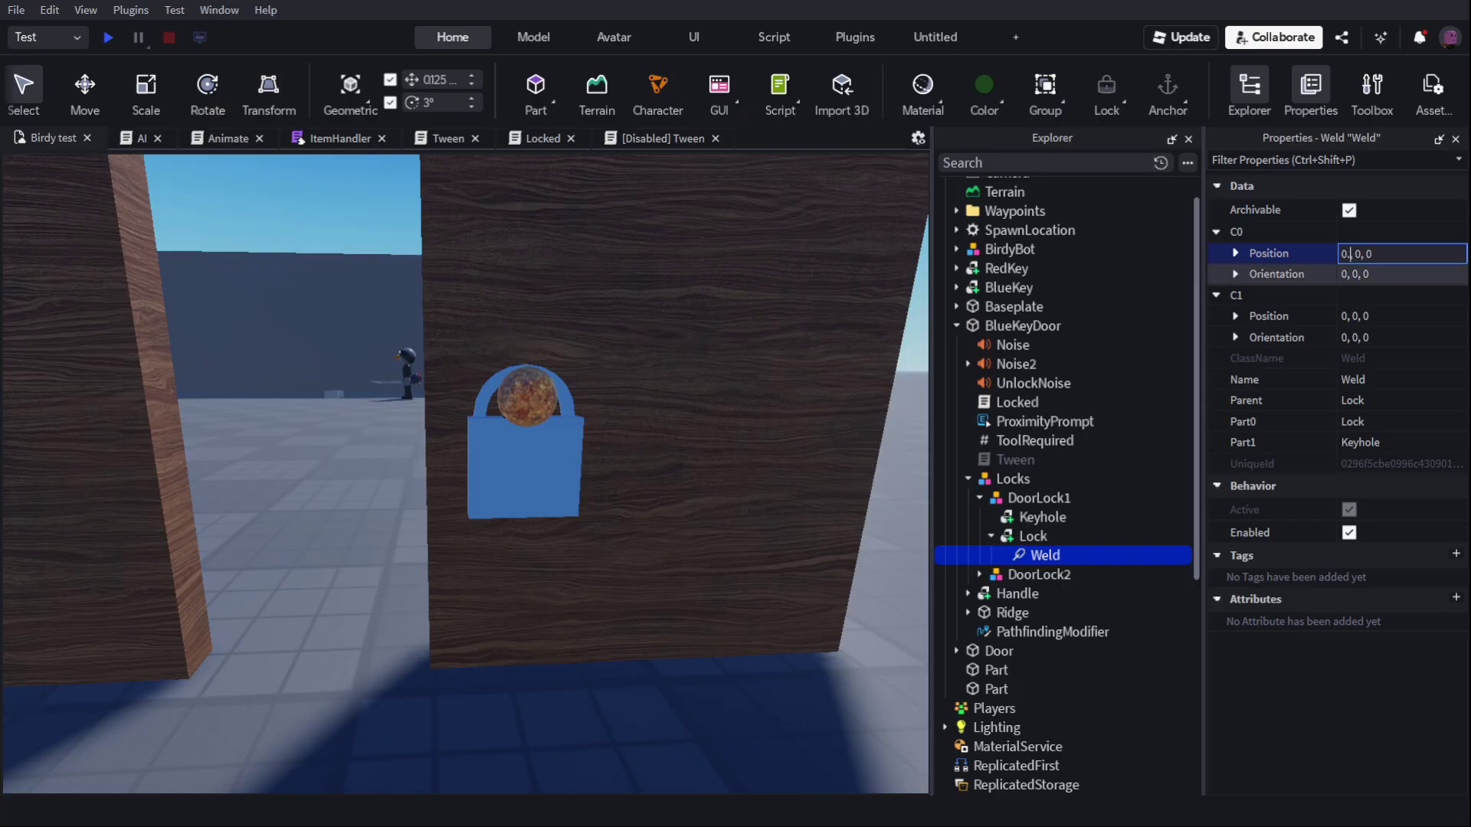
text(4)
key(Return)
right_drag(812, 468, 865, 466)
scroll(865, 466, up, 3)
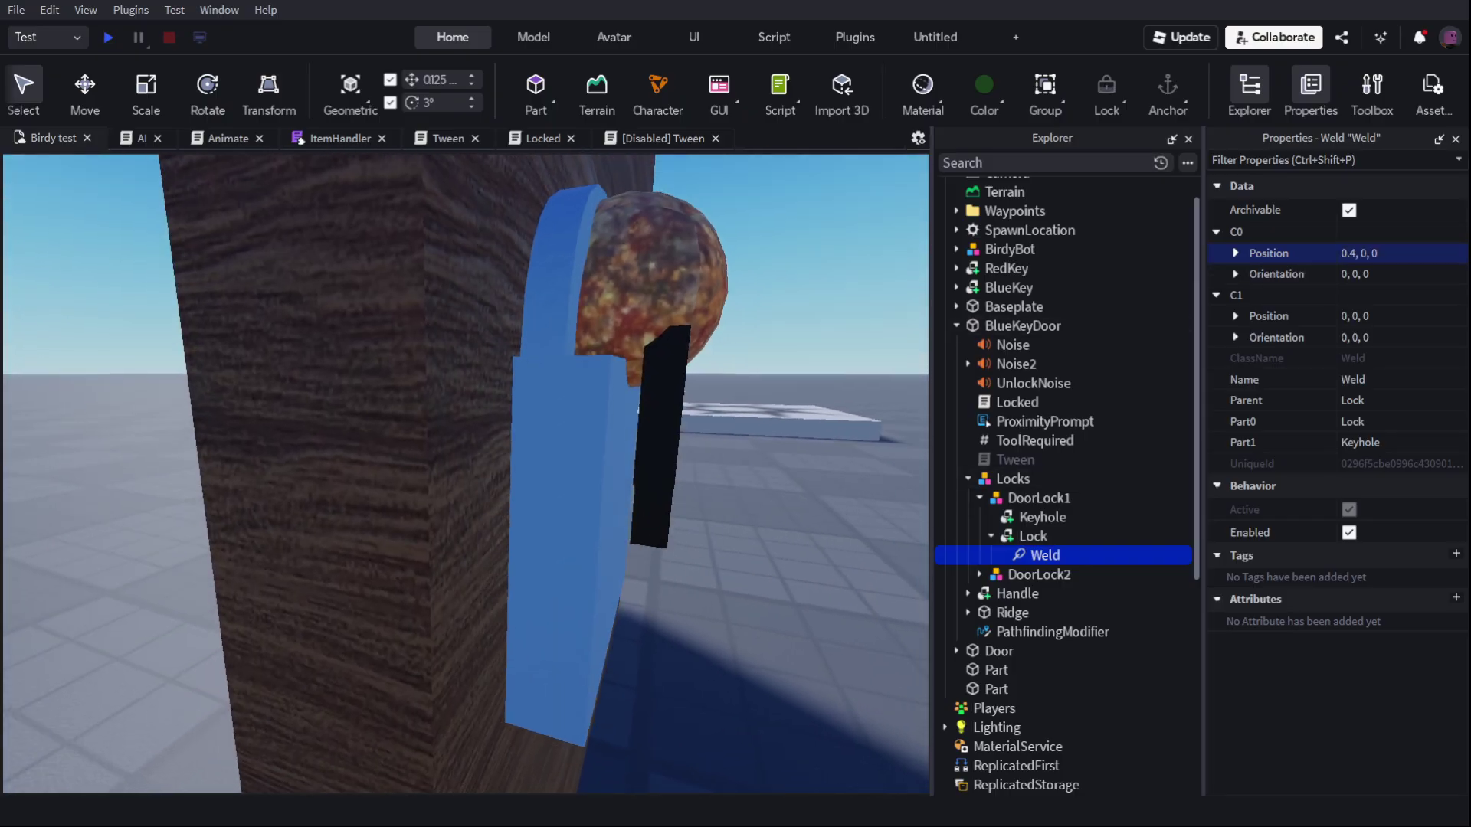
Step: Reduce the keyhole's outward offset by setting the weld's C0 Position to 0.3, 0, 0
click(1372, 274)
click(1378, 254)
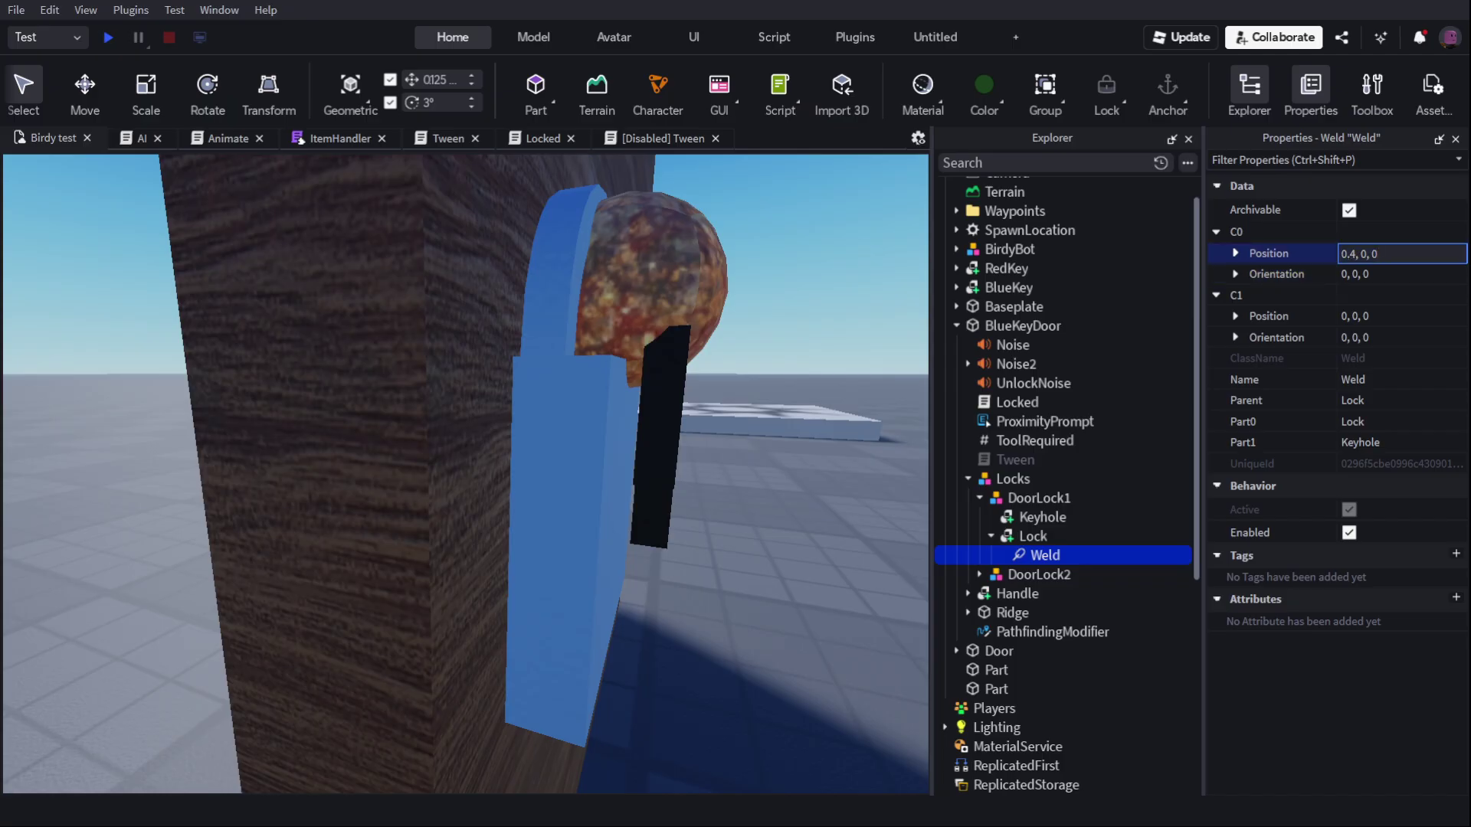
key(BackSpace)
text(3)
key(Return)
right_drag(465, 473, 462, 410)
Step: Bring the keyhole closer to the lock face with a weld C0 Position of 0.27, 0, 0
click(1378, 254)
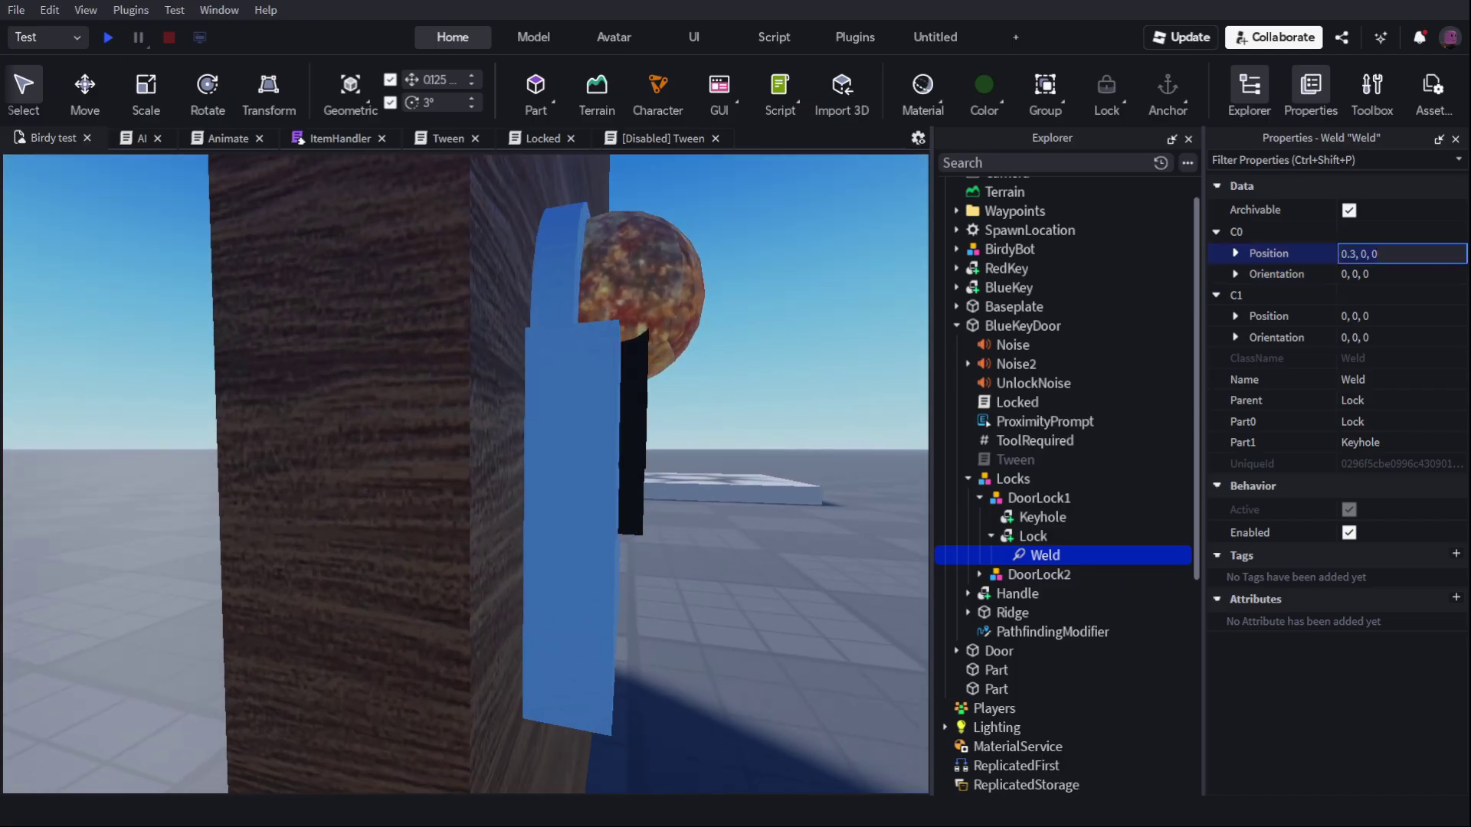
key(BackSpace)
key(BackSpace)
text(.)
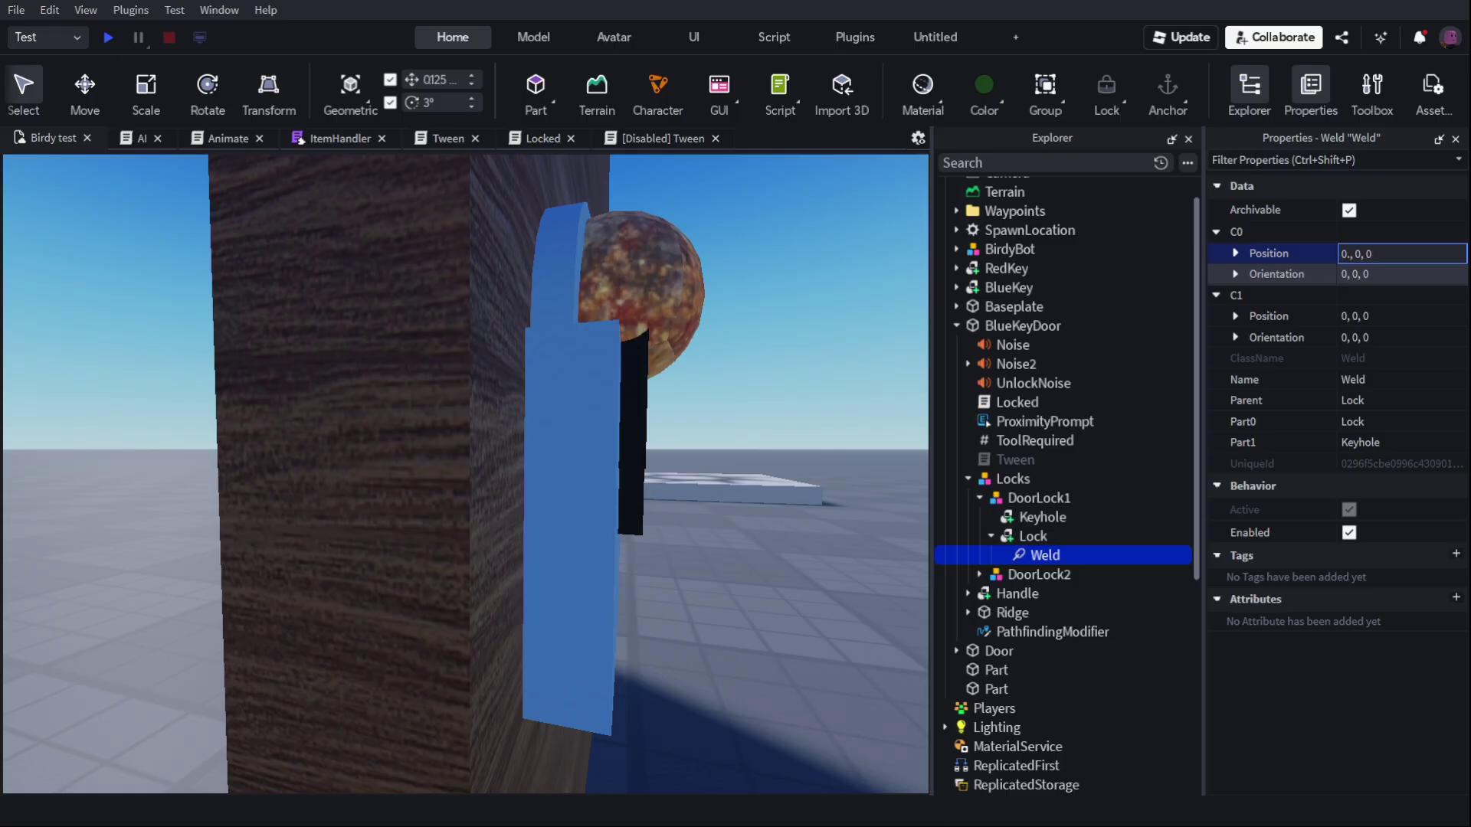
text(27)
key(Return)
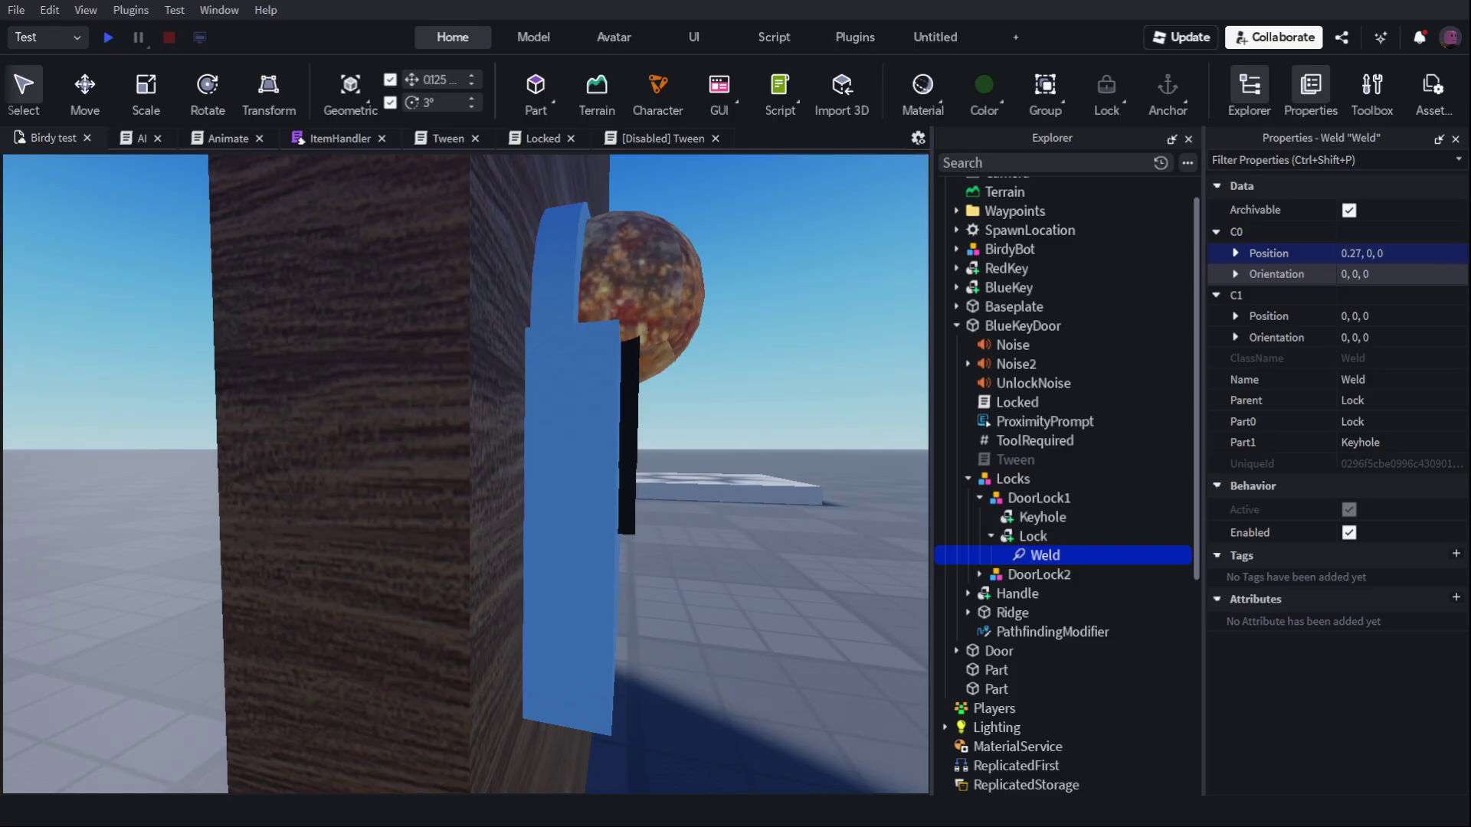
Step: Lower the keyhole on the lock face by setting the weld's C0 Position to 0.27, -0.2, 0
click(1383, 253)
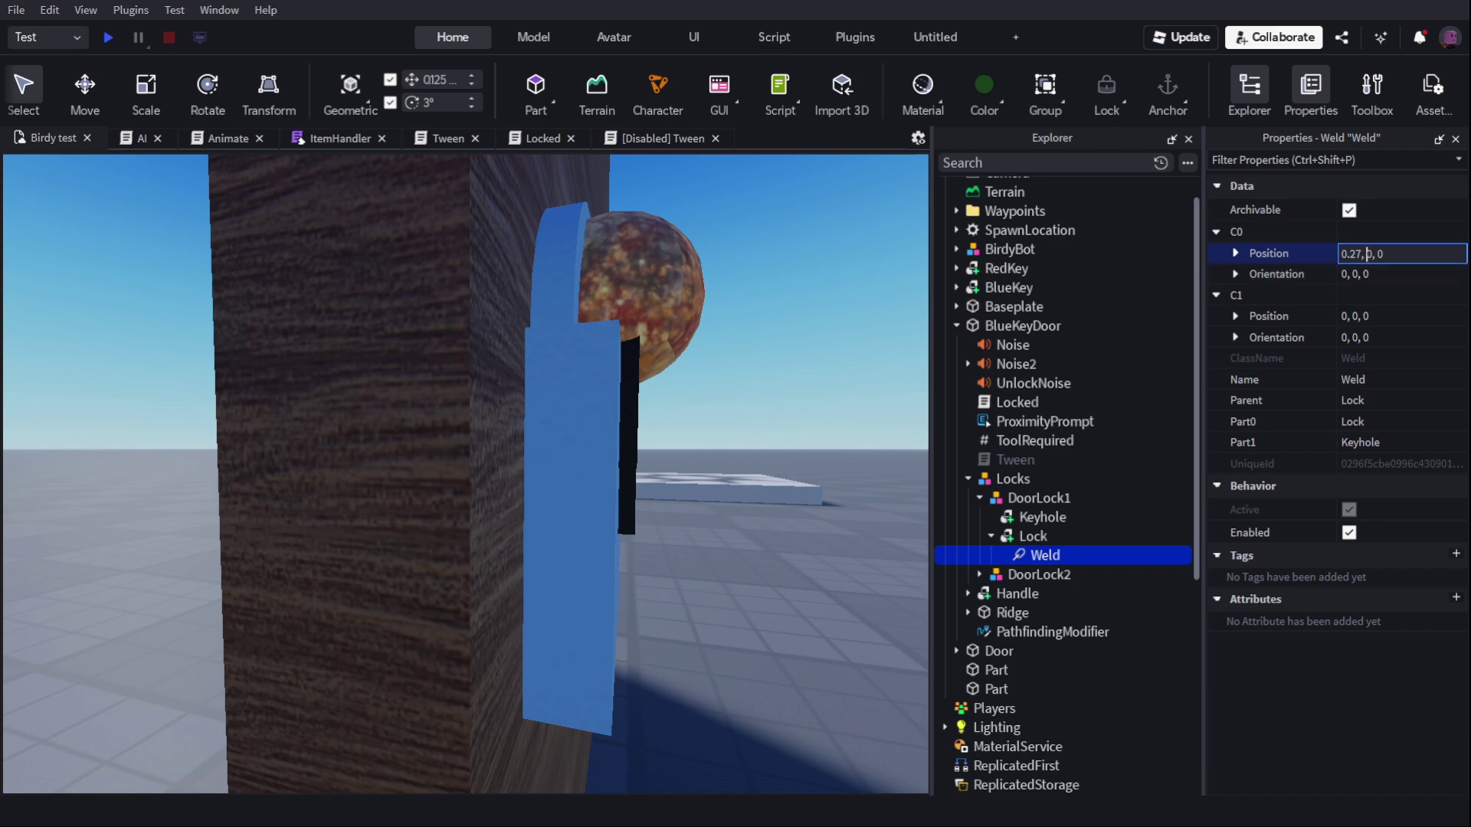
text(-)
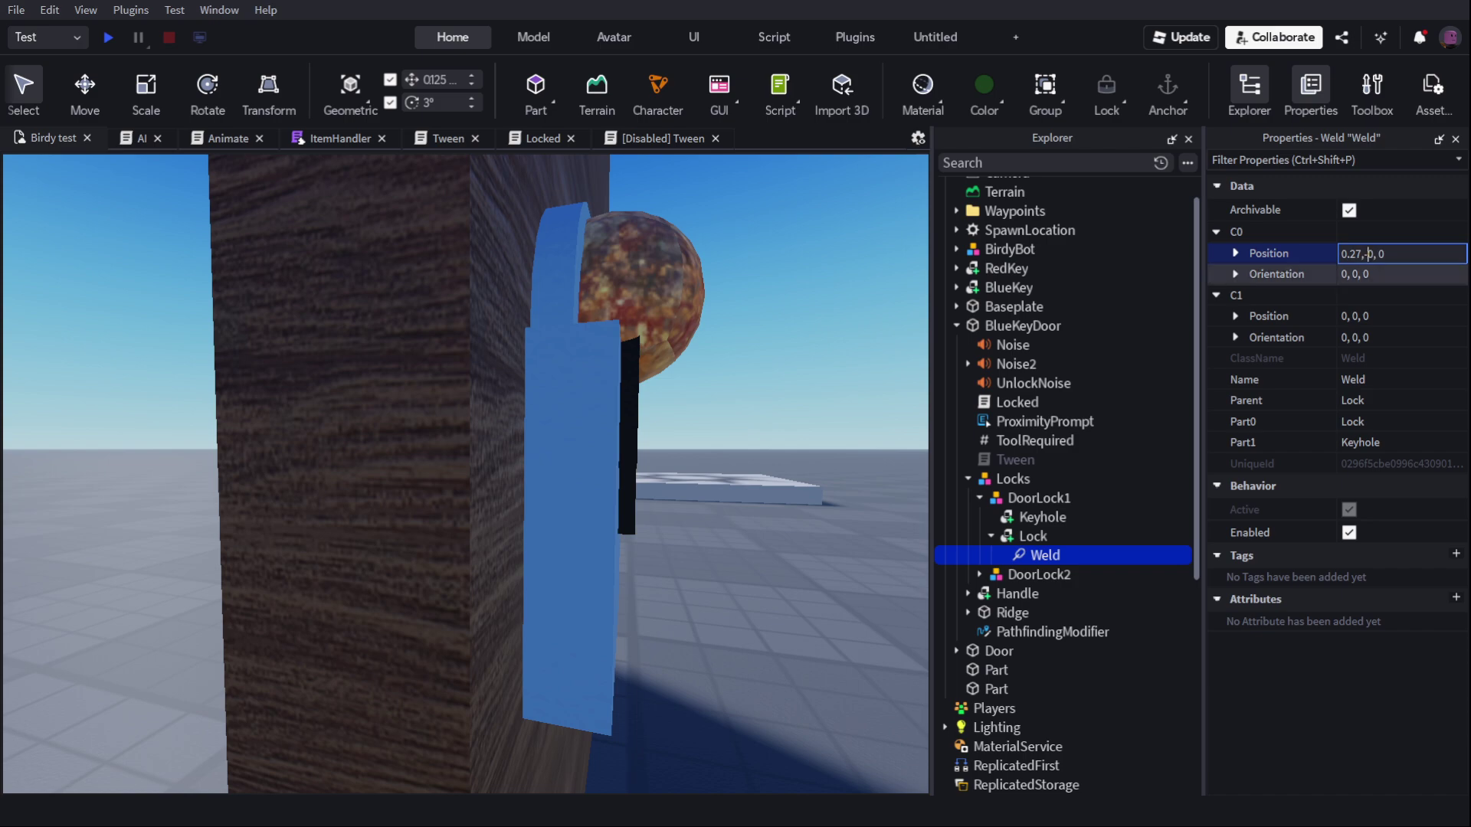
key(Right)
text(.2)
key(Return)
right_drag(731, 377, 723, 361)
Step: Set the weld's C0 Position to 0.27, -0.3, 0 and check the keyhole's placement on the lock
click(1369, 275)
click(1395, 254)
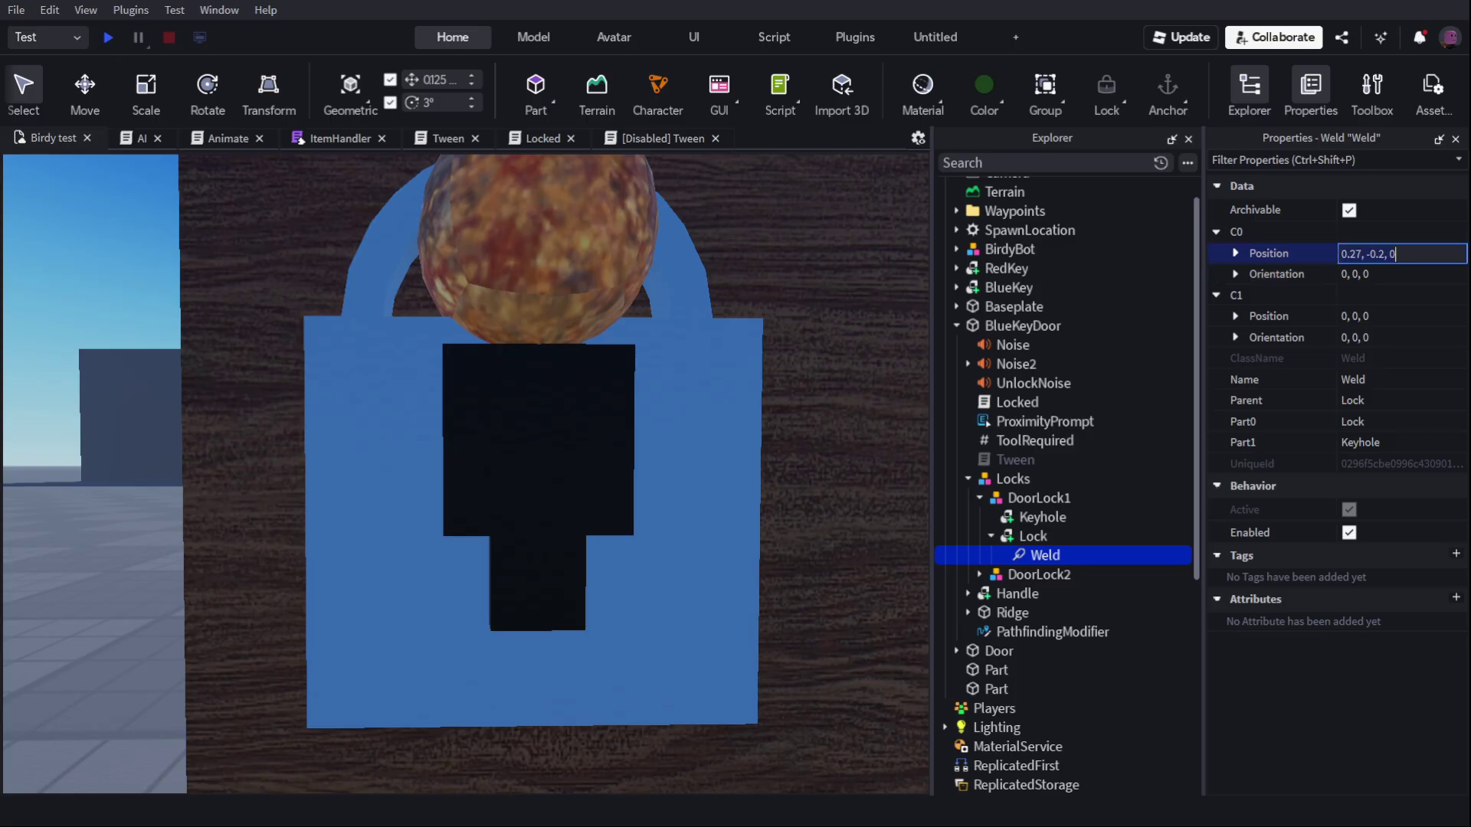
text(3)
key(Return)
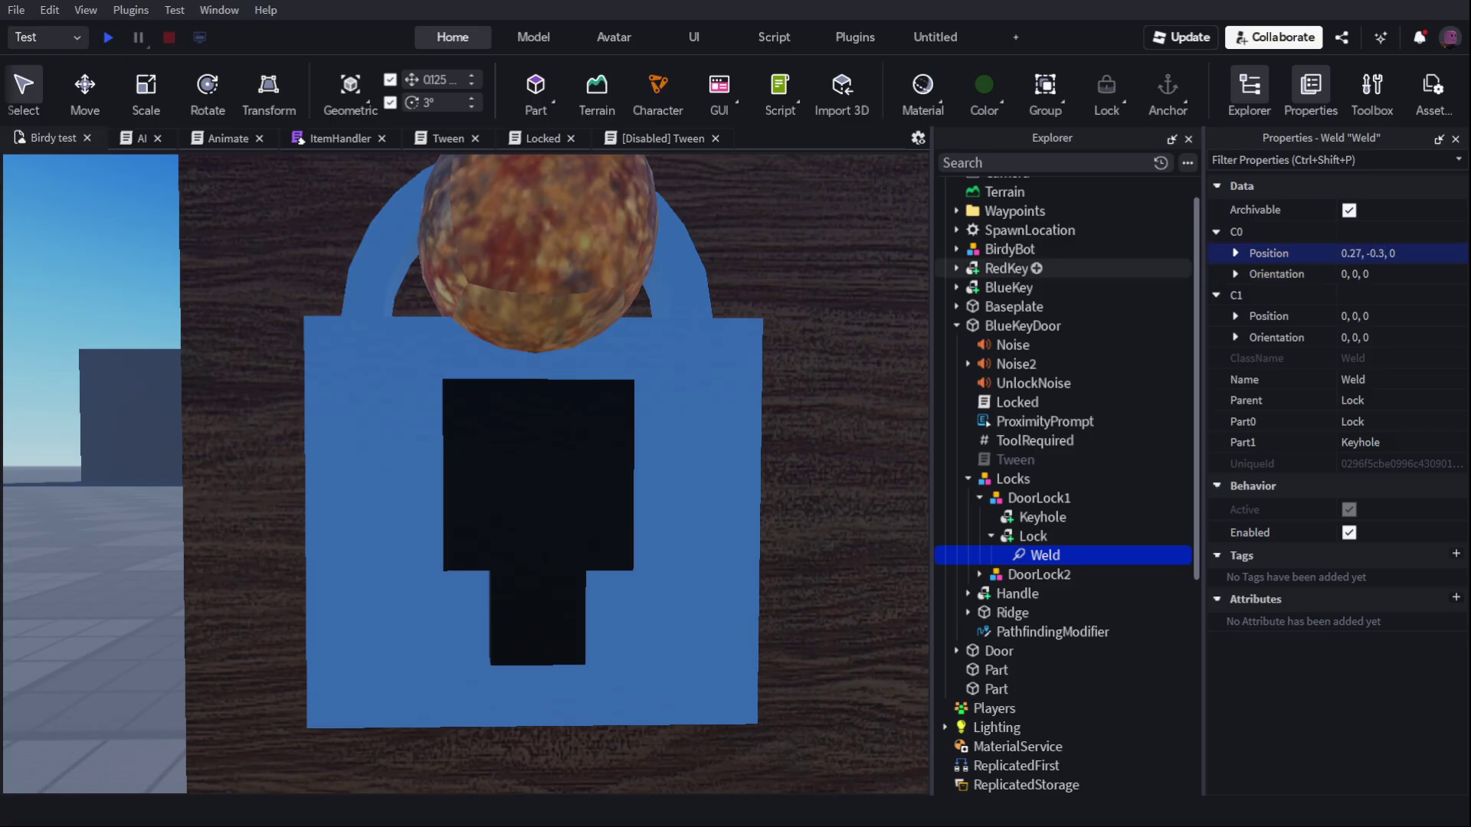
scroll(699, 421, down, 3)
mouse_move(700, 421)
right_down()
mouse_move(699, 409)
mouse_move(712, 430)
right_up()
scroll(693, 426, up, 3)
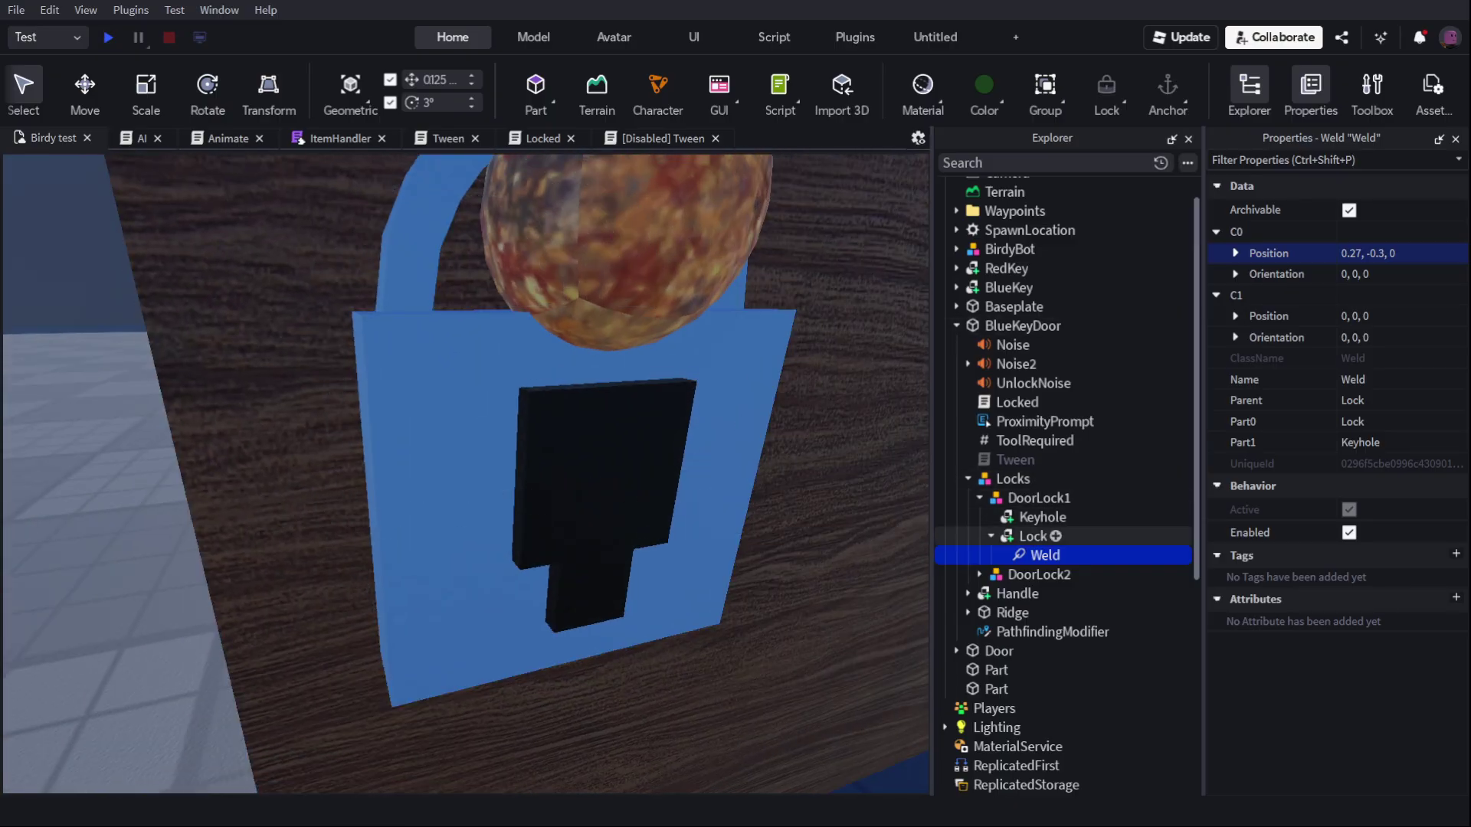
Step: Collapse DoorLock1's Lock and expand the DoorLock2 model to show its parts
click(990, 537)
click(979, 556)
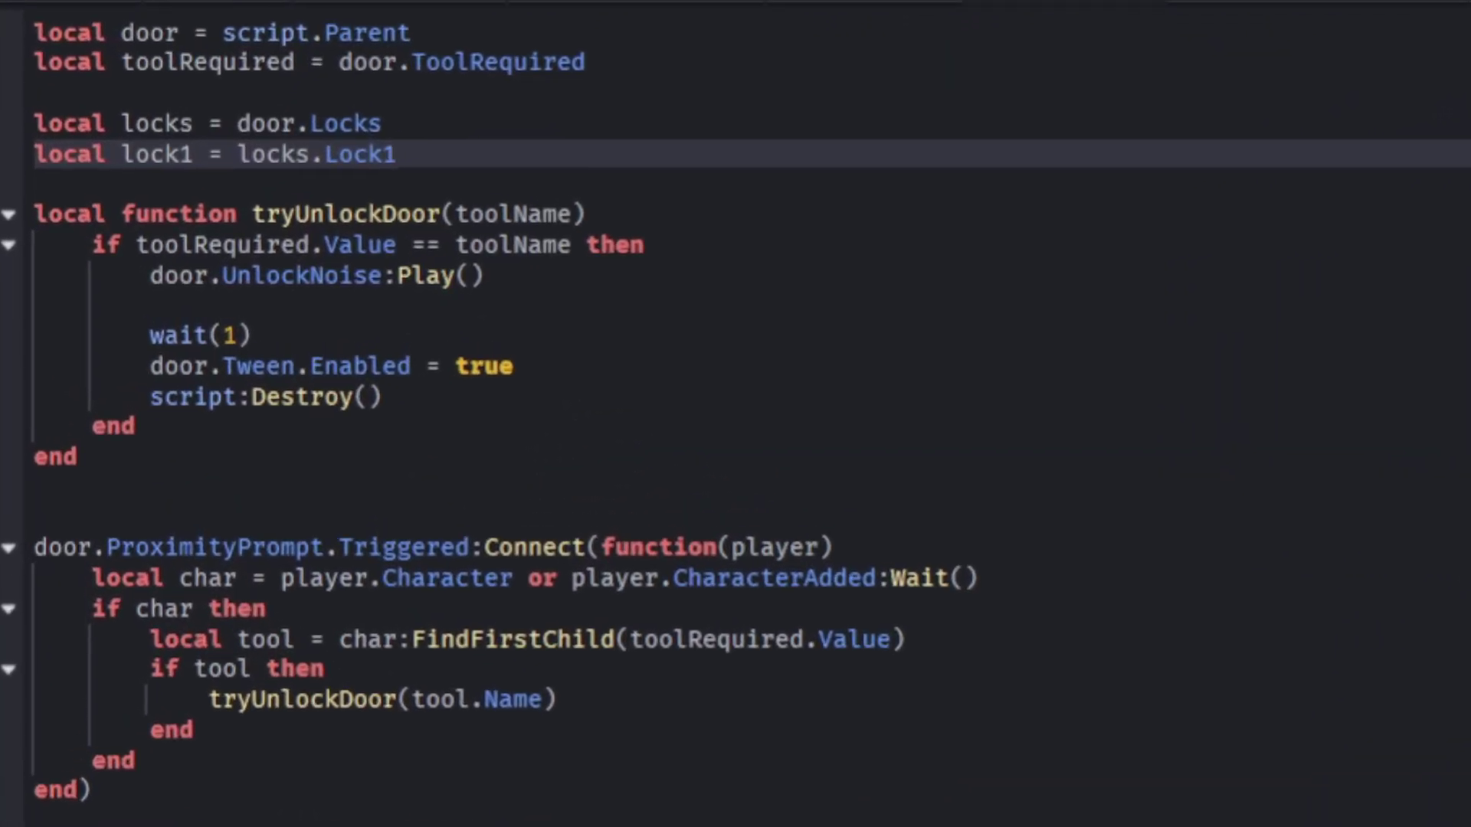
Step: Point the lock1 variable in the door script at locks.DoorLock1.Lock
key(BackSpace)
key(BackSpace)
key(BackSpace)
key(BackSpace)
key(BackSpace)
text(DoorLock1)
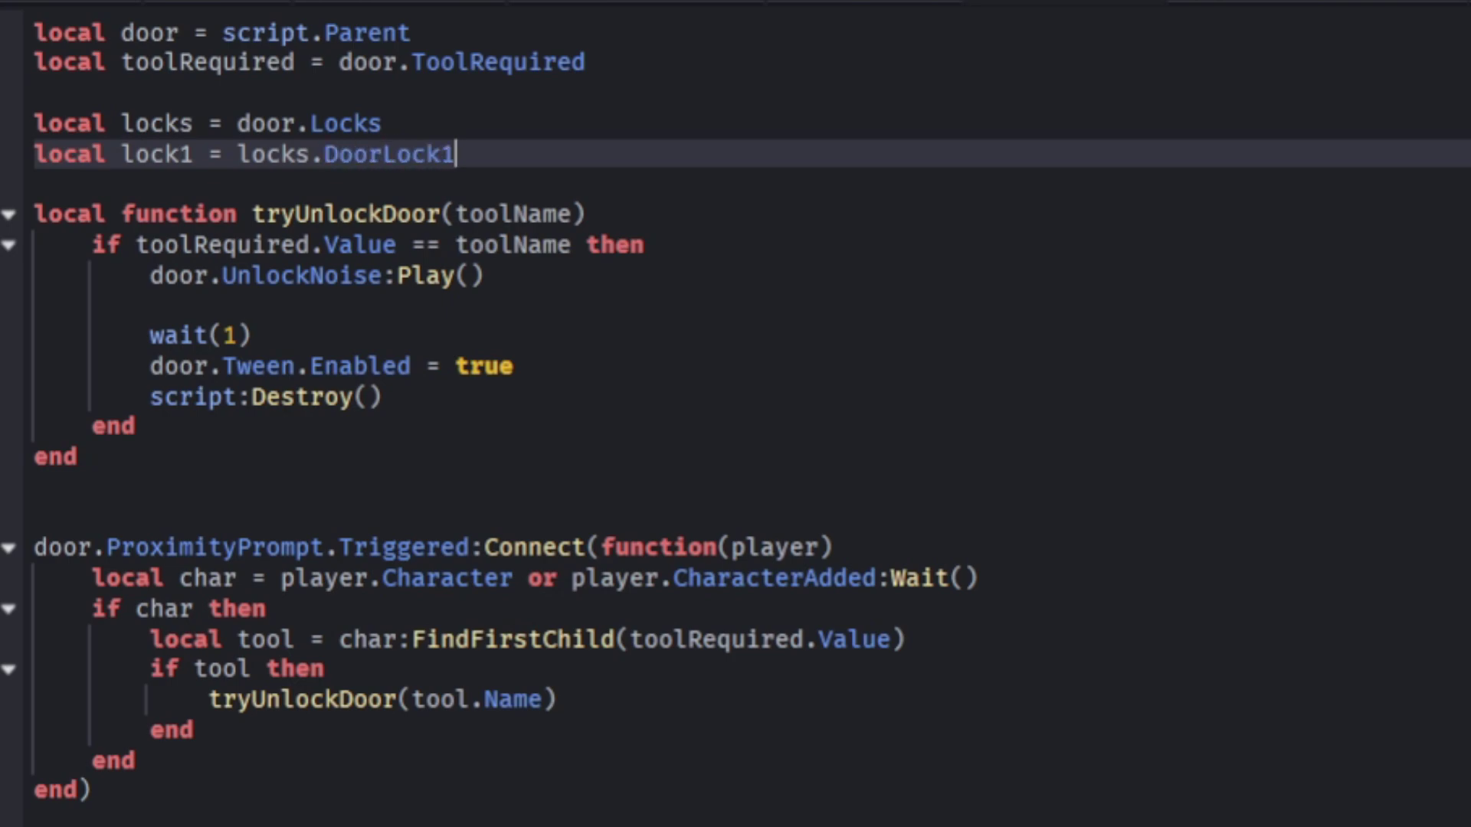
text(.Lock)
Step: Declare a local variable lock2 set to locks.DoorLock2.Lock below lock1
key(Return)
text(loca)
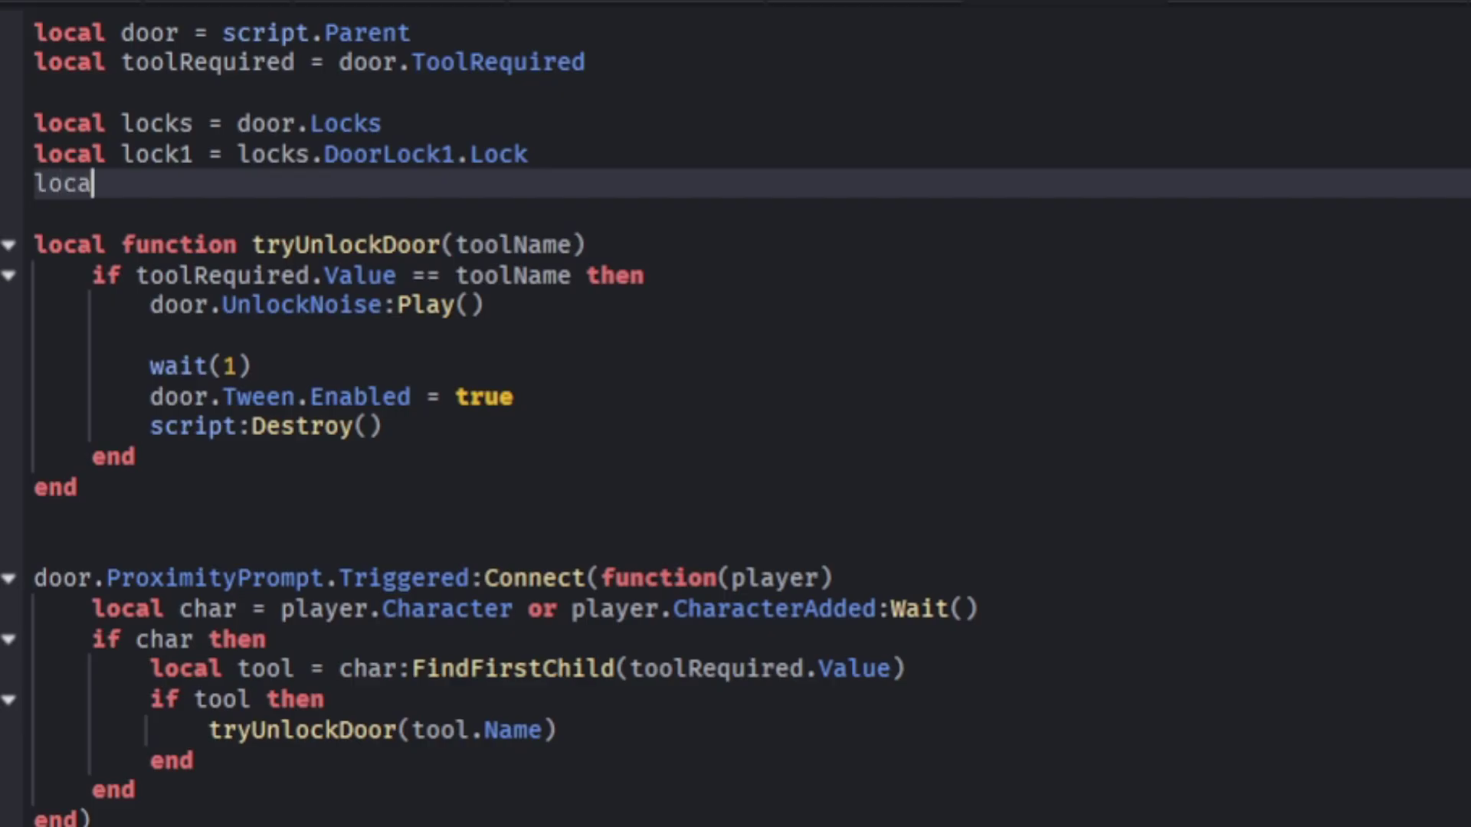
text(l lock2 =)
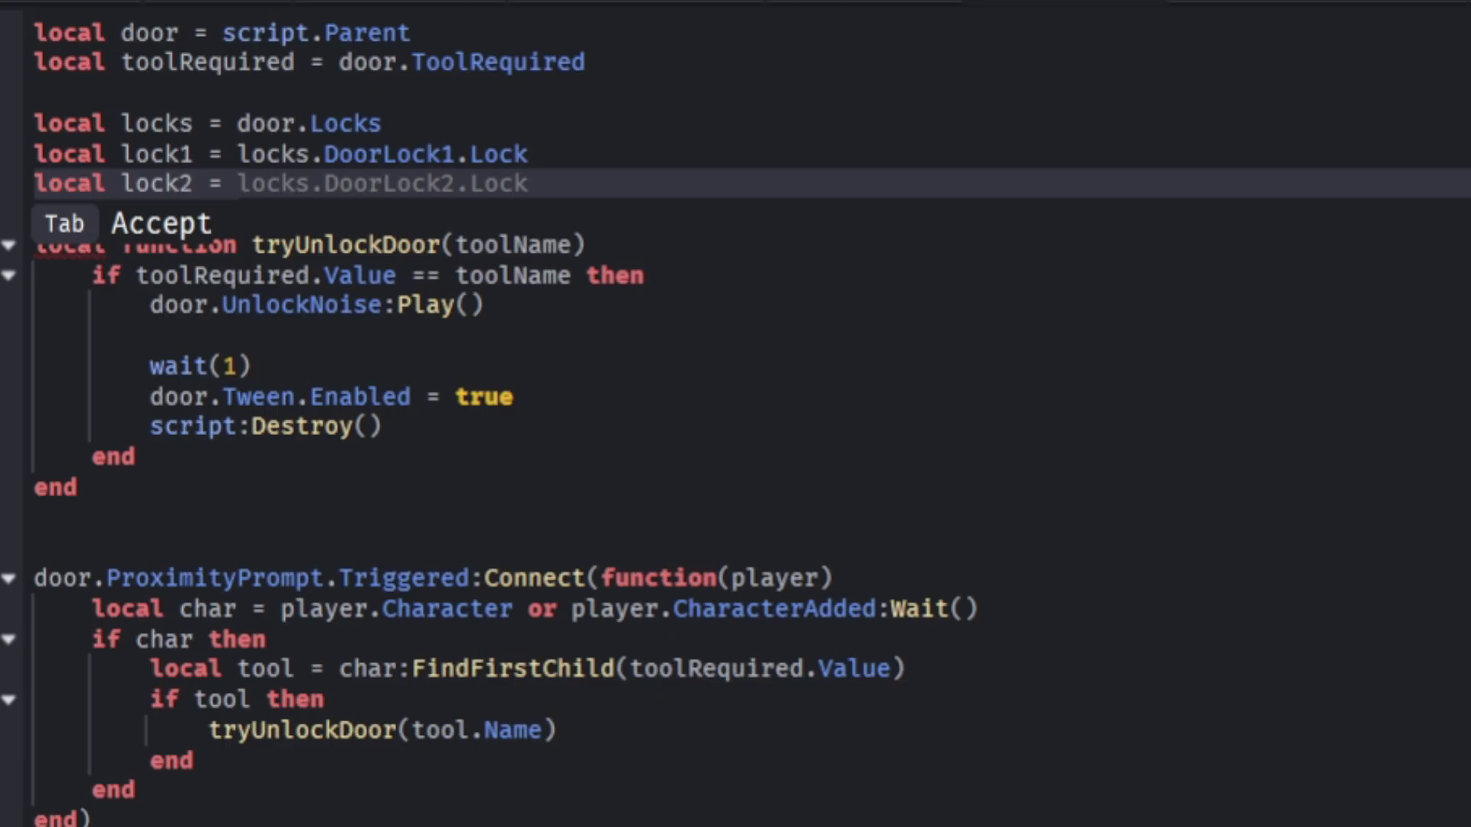
key(Tab)
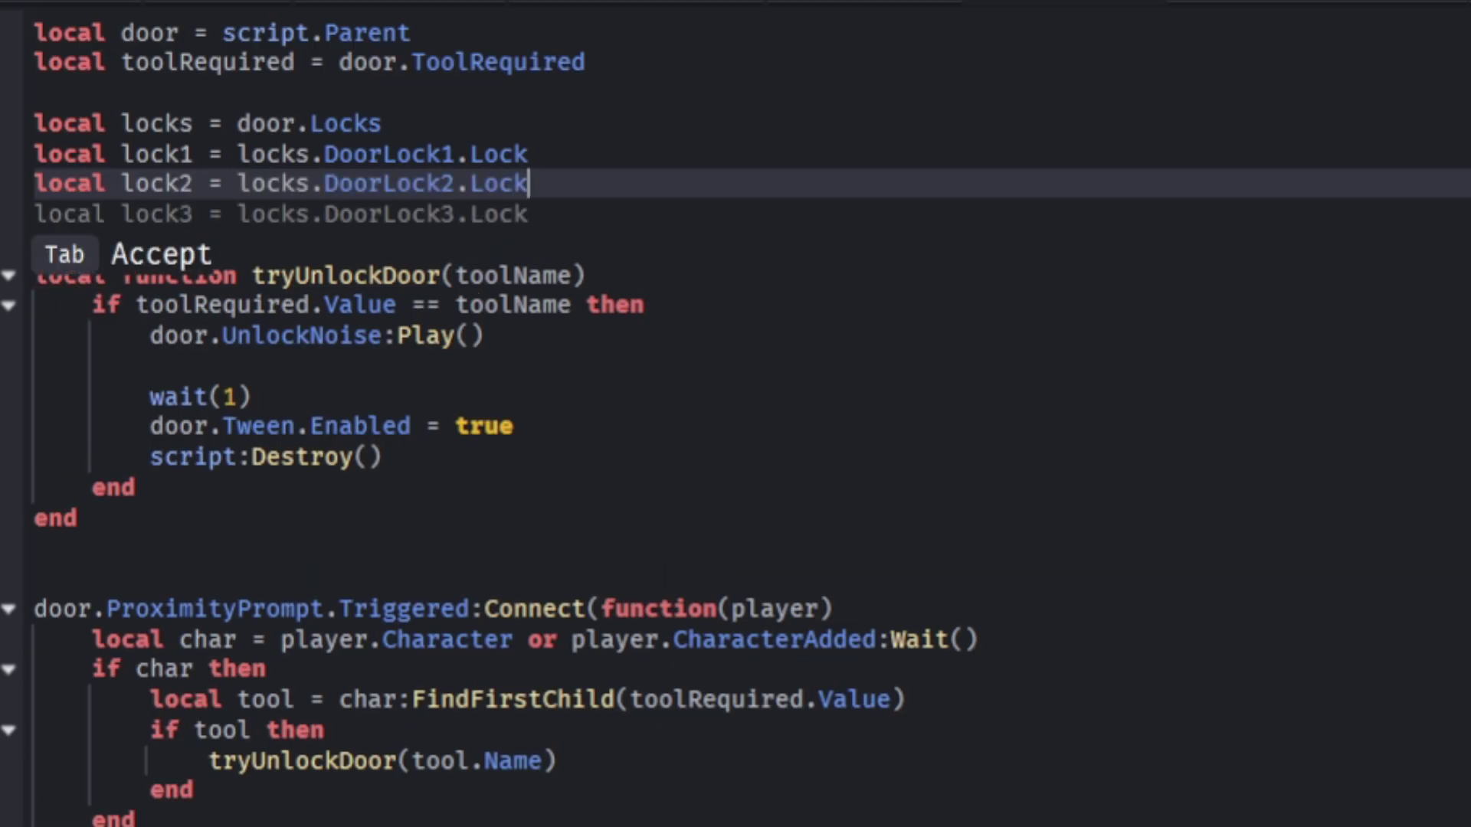
key(Down)
Step: Remove the wait(1) line and its spare blank line from the tryUnlockDoor function
click(150, 336)
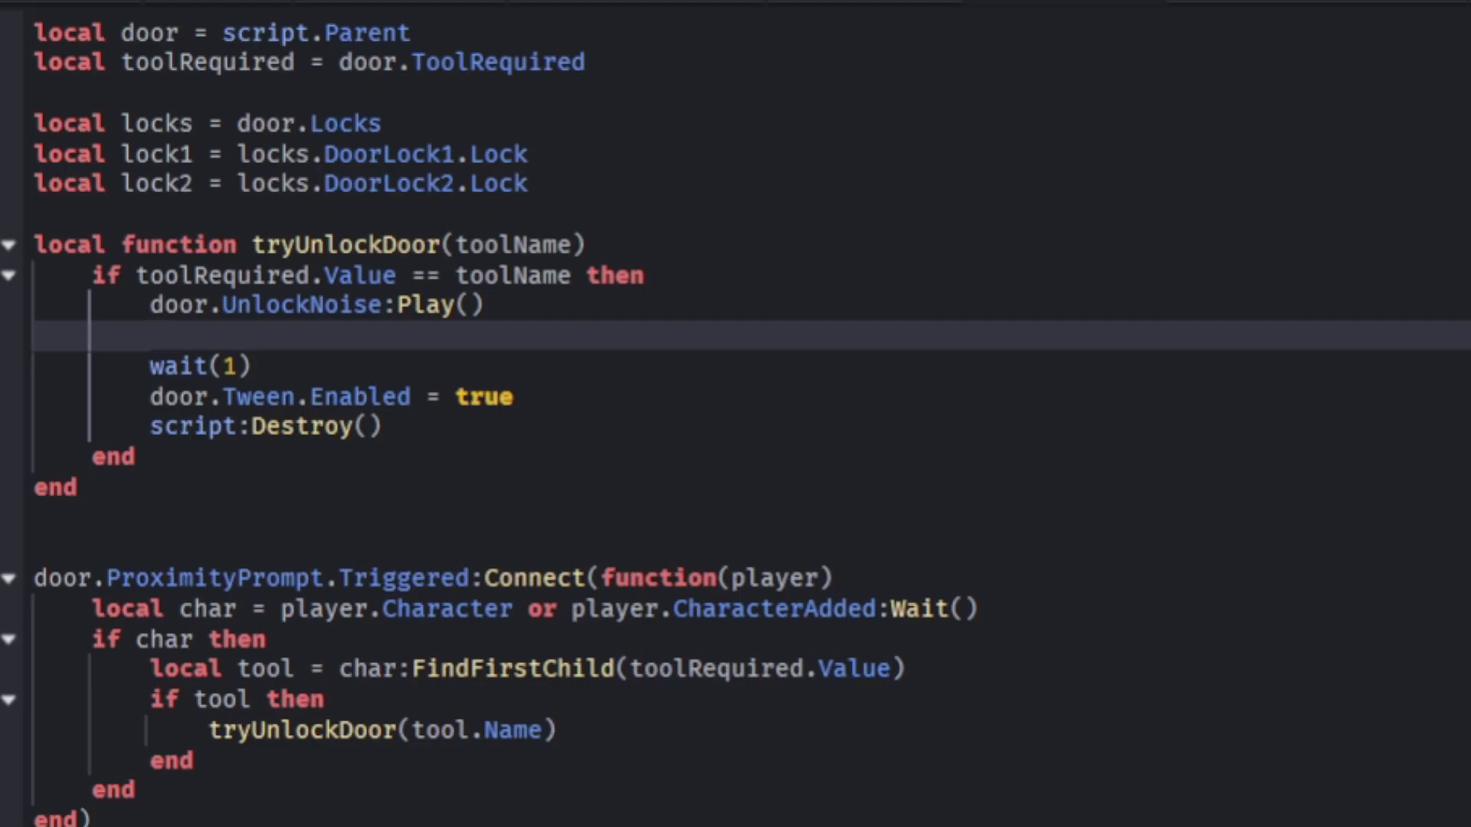
drag(514, 397, 34, 366)
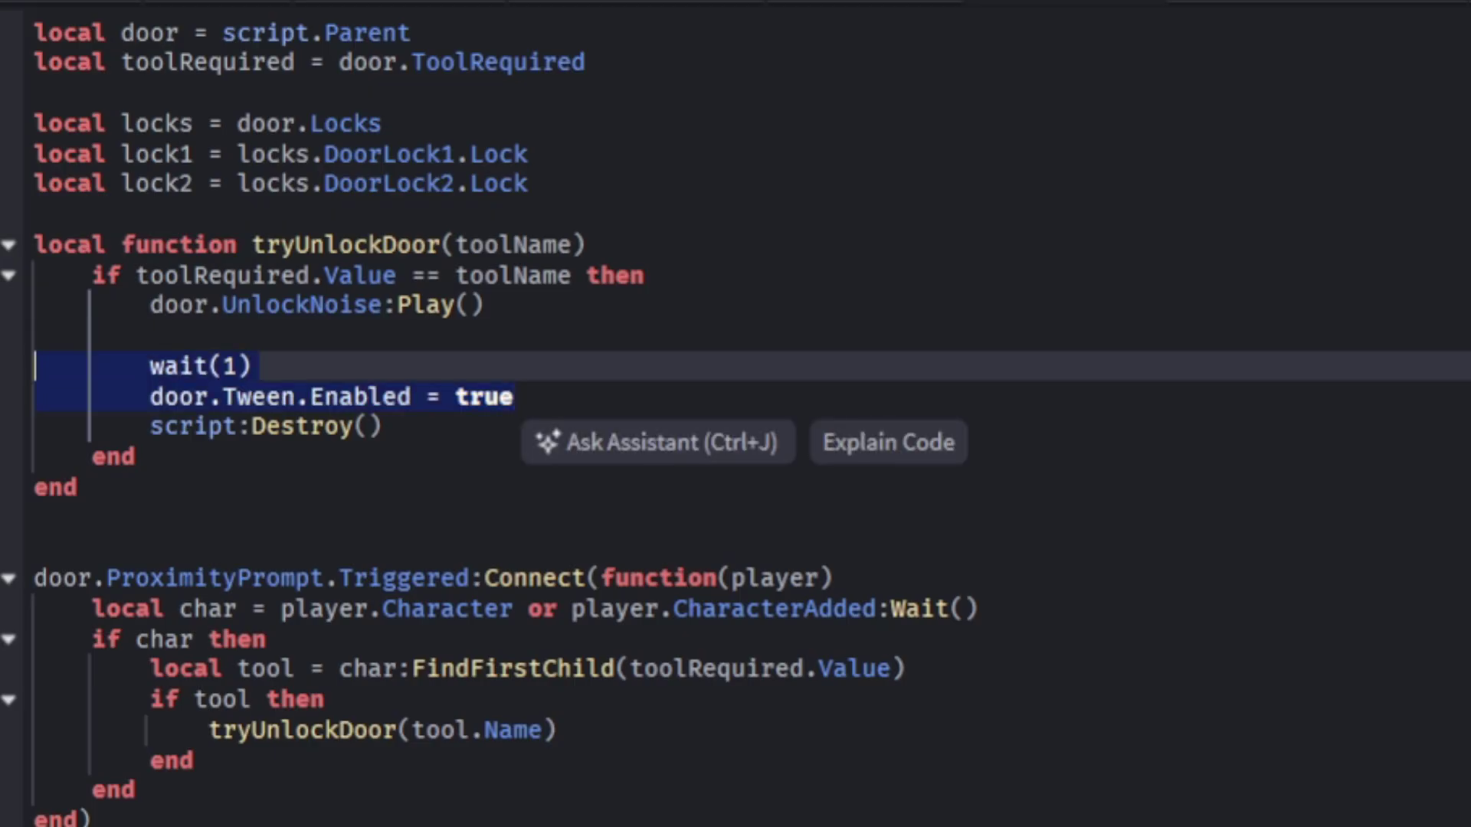
click(251, 366)
key(BackSpace)
key(BackSpace)
key(BackSpace)
key(BackSpace)
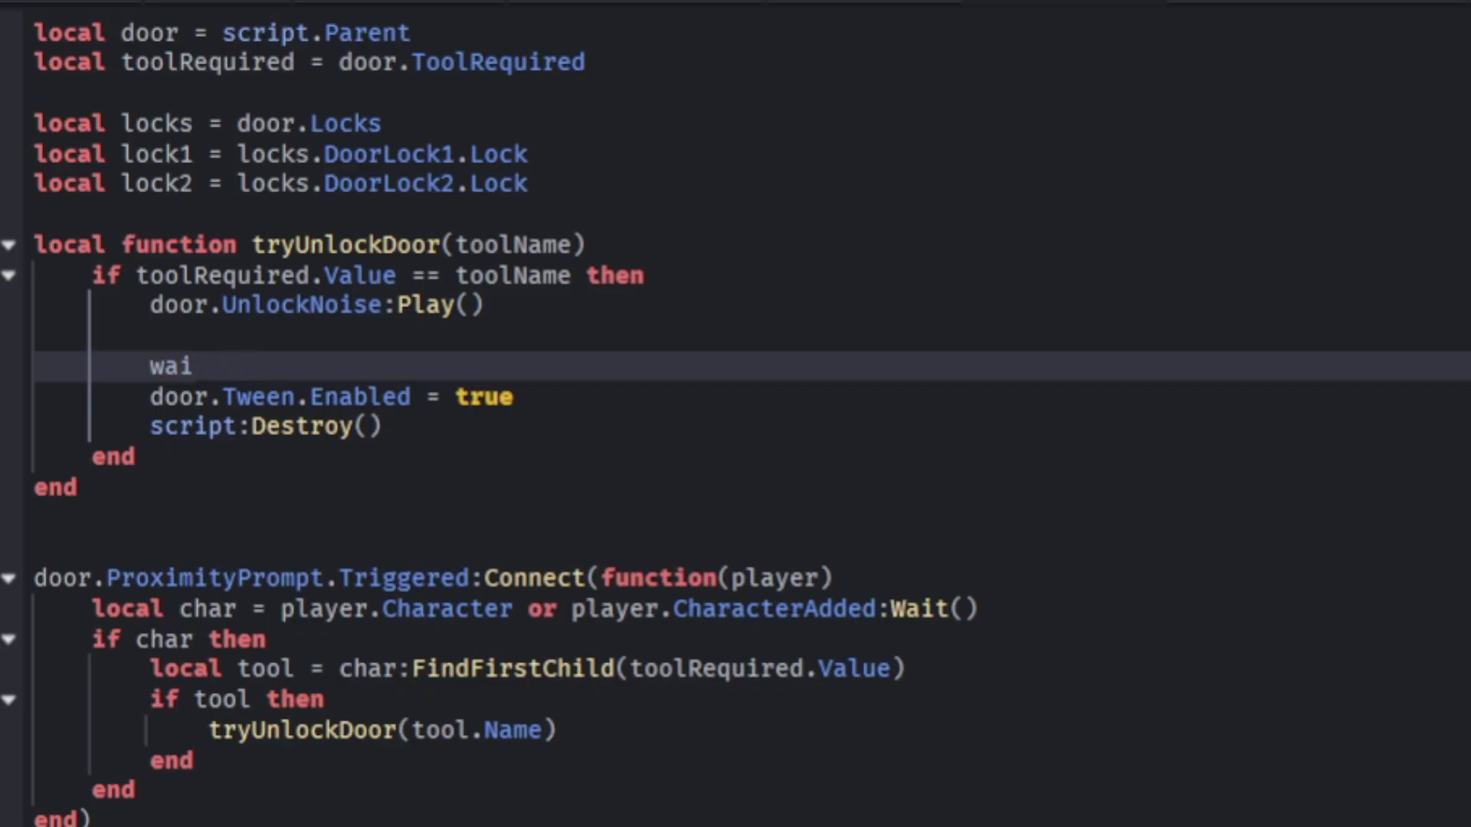
key(BackSpace)
key(BackSpace)
key(BackSpace)
key(BackSpace)
key(BackSpace)
key(BackSpace)
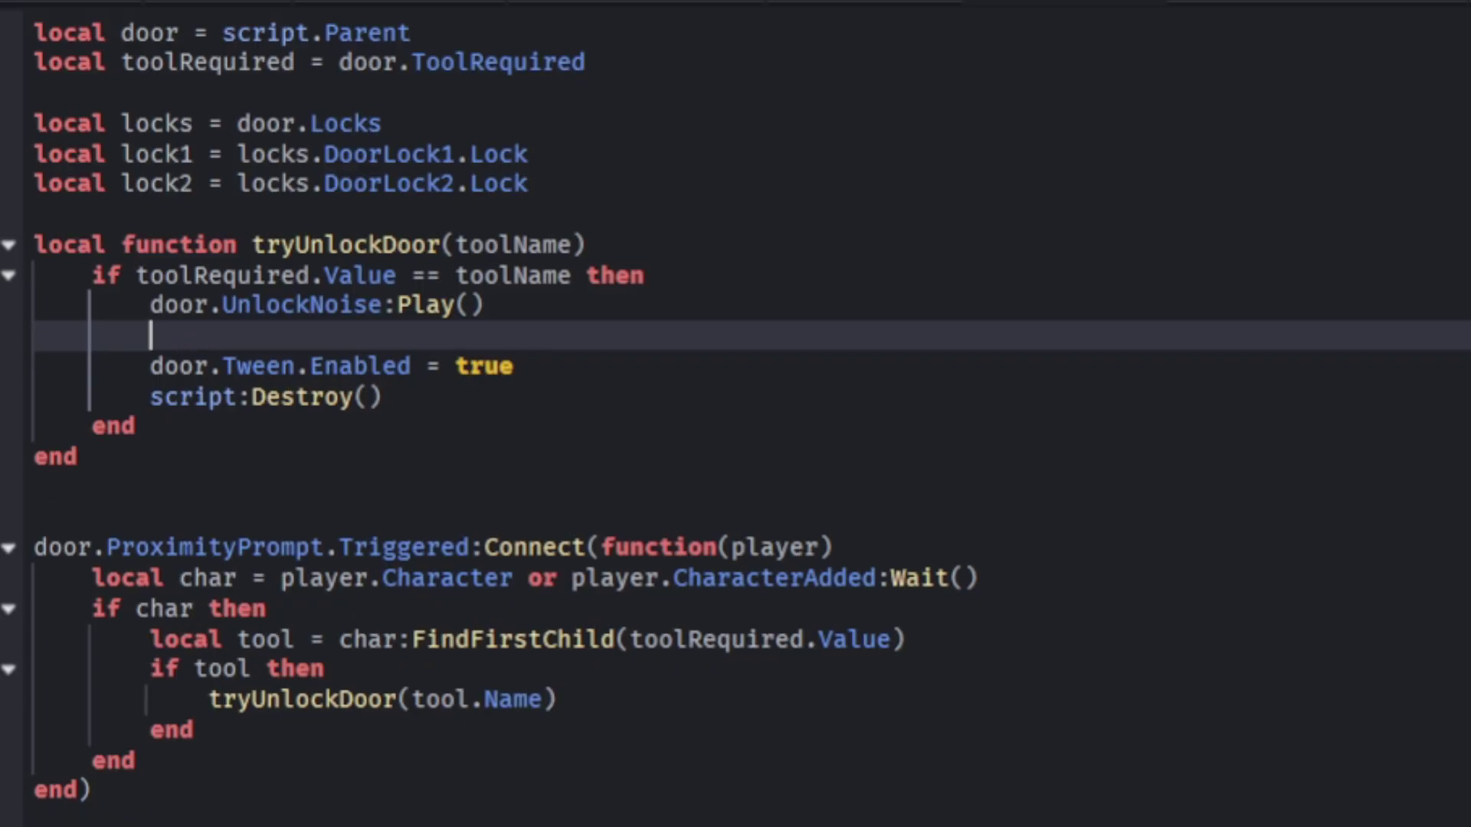
Step: Set lock1.Anchored and lock2.Anchored to false below the UnlockNoise line in tryUnlockDoor
text(lock1)
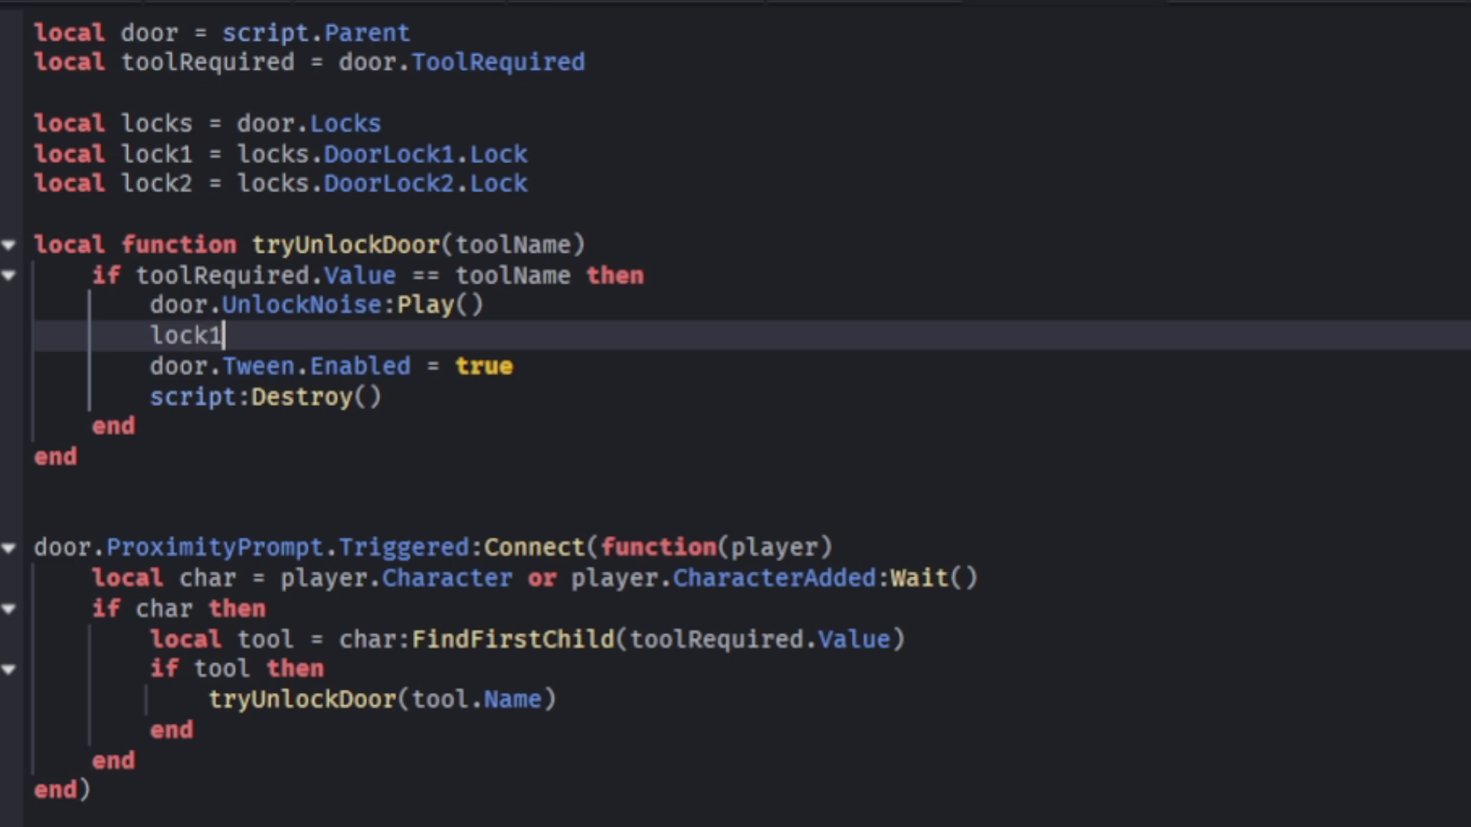
text(.Anchored)
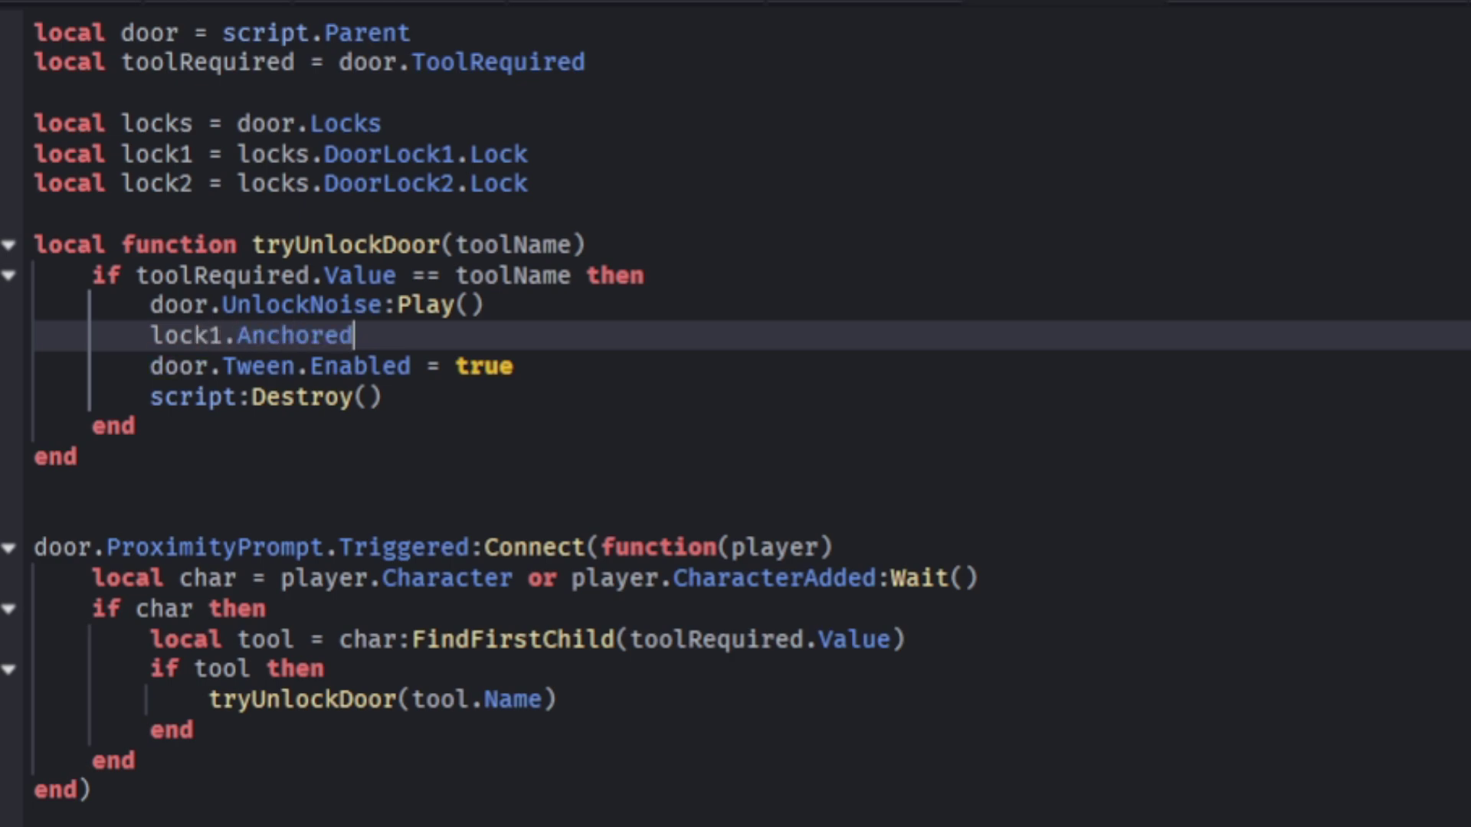
text( = false)
key(Return)
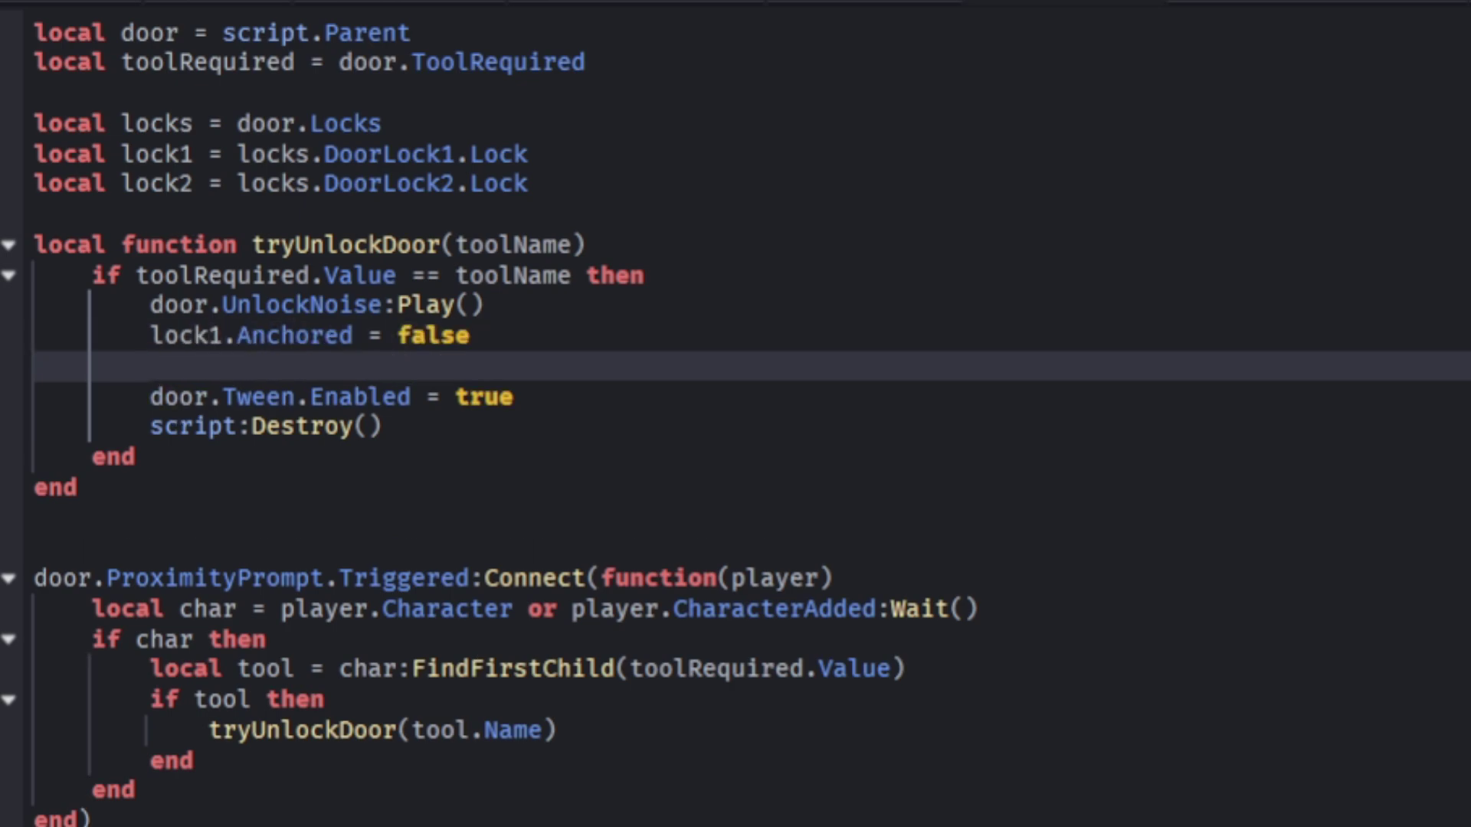
text(lock2.an)
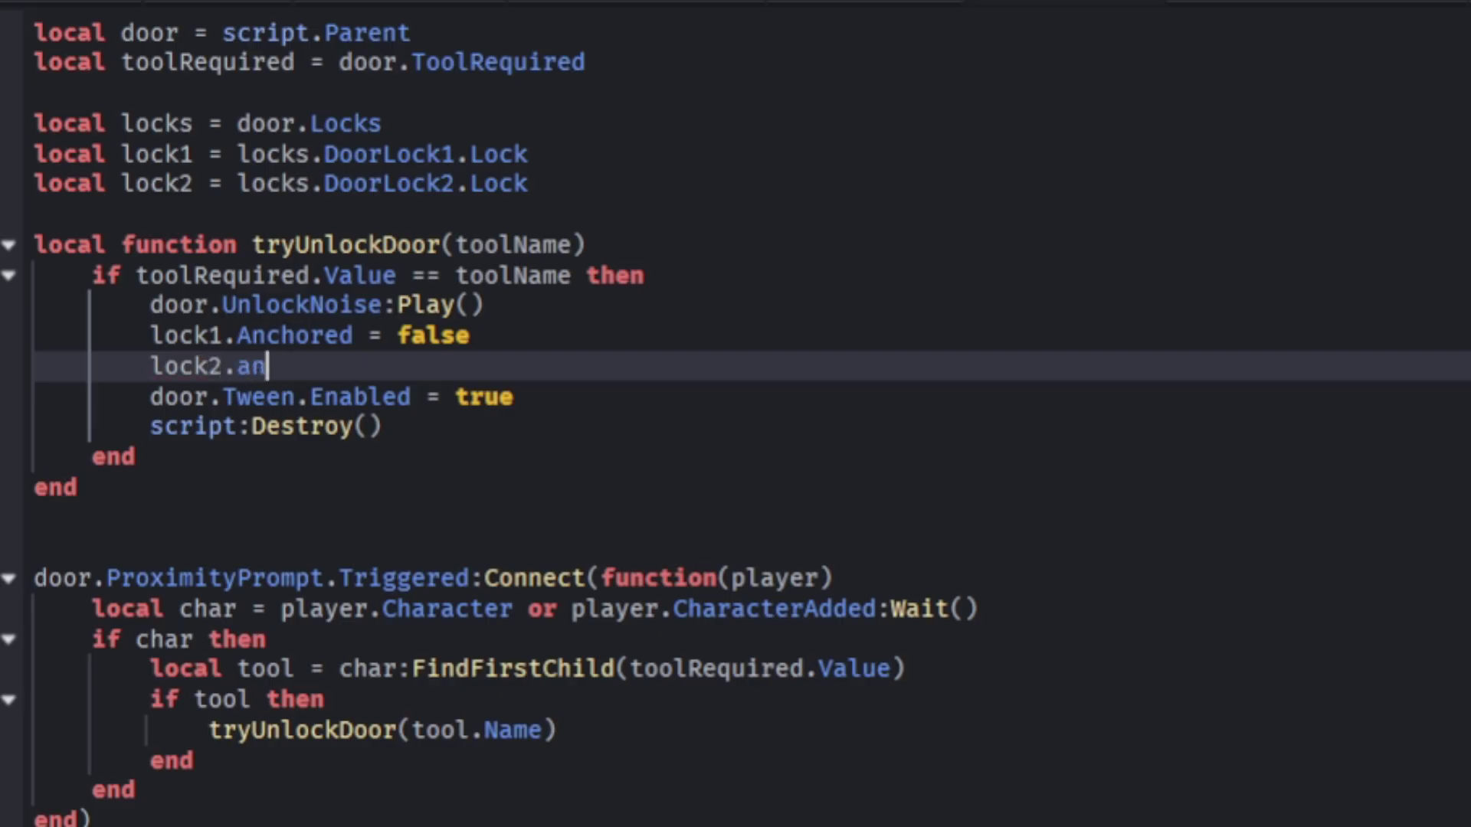
key(Tab)
text(= false)
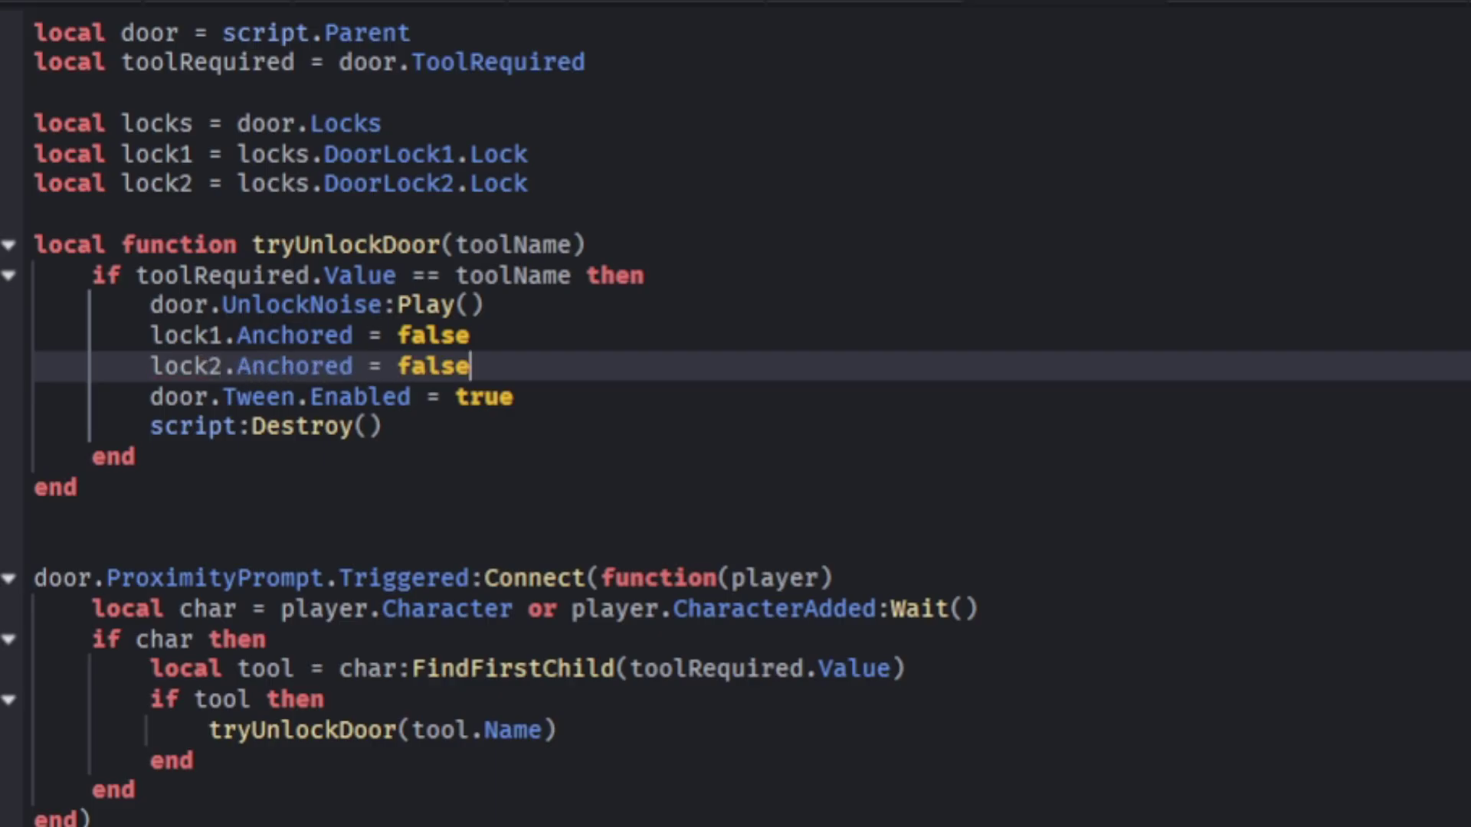
key(Return)
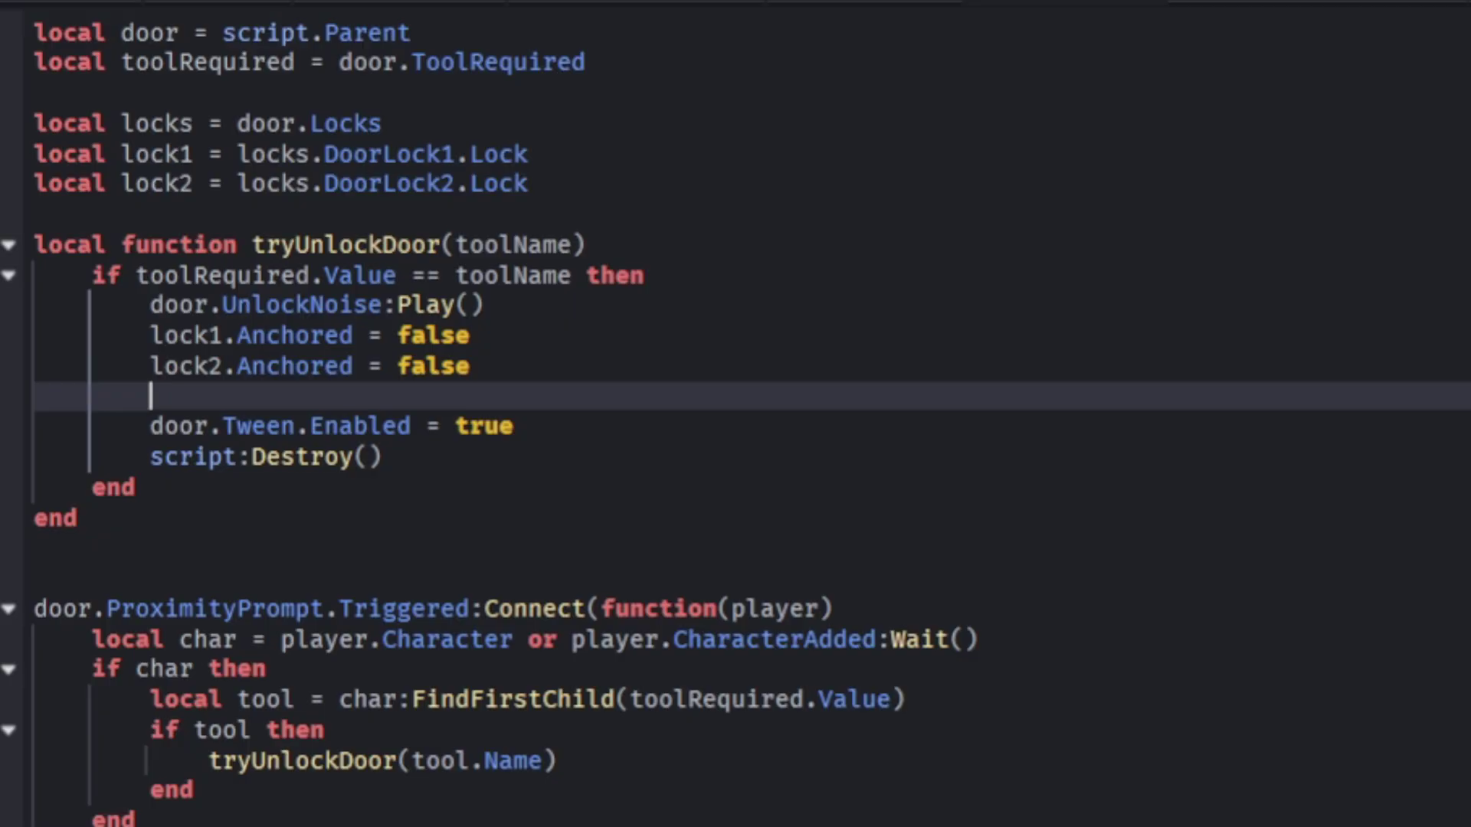
Step: Add game.Debris:AddItem(lock1, 2) below the two Anchored lines
text(game.De)
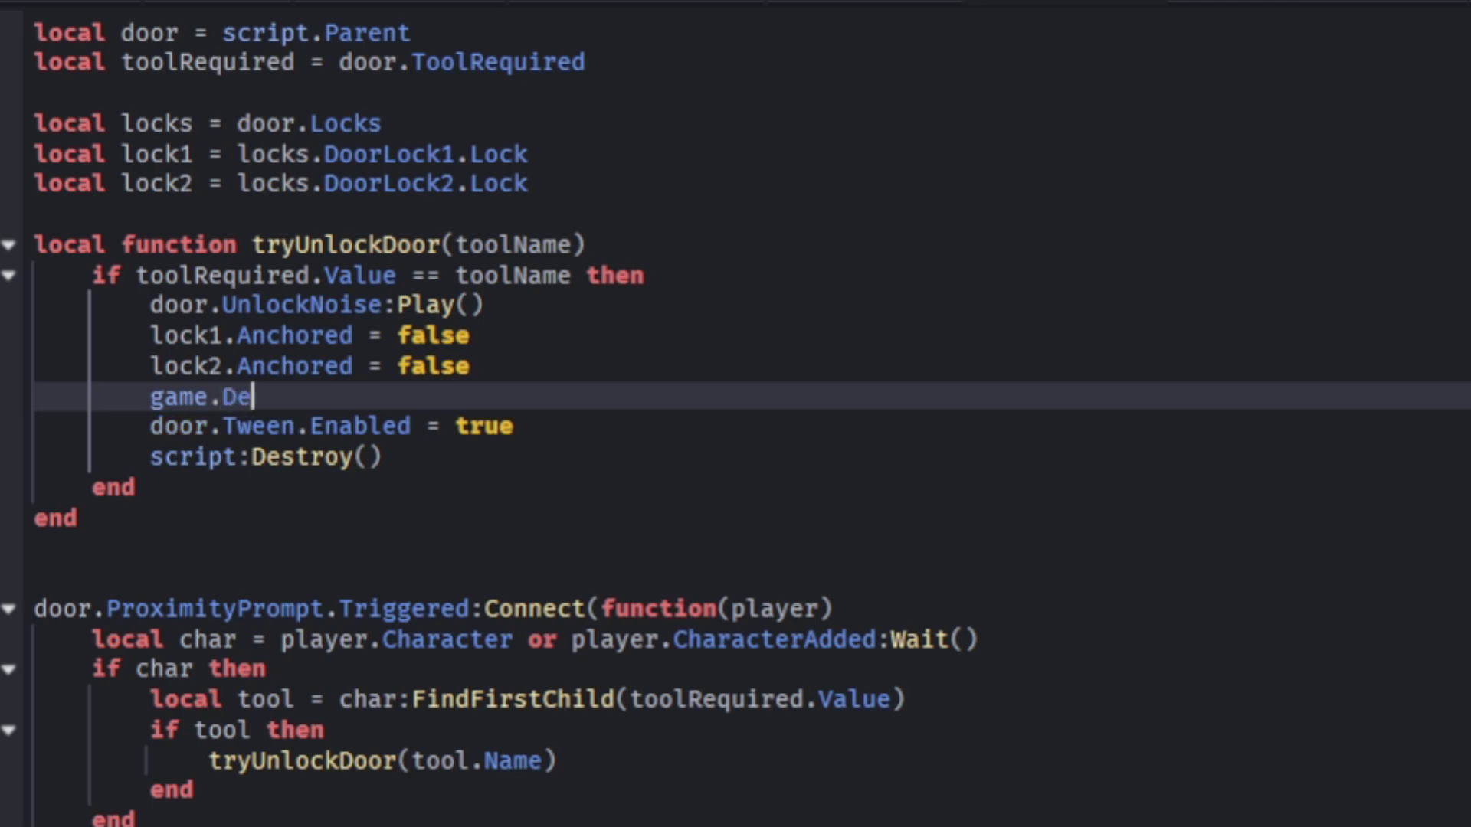
text(bris:A)
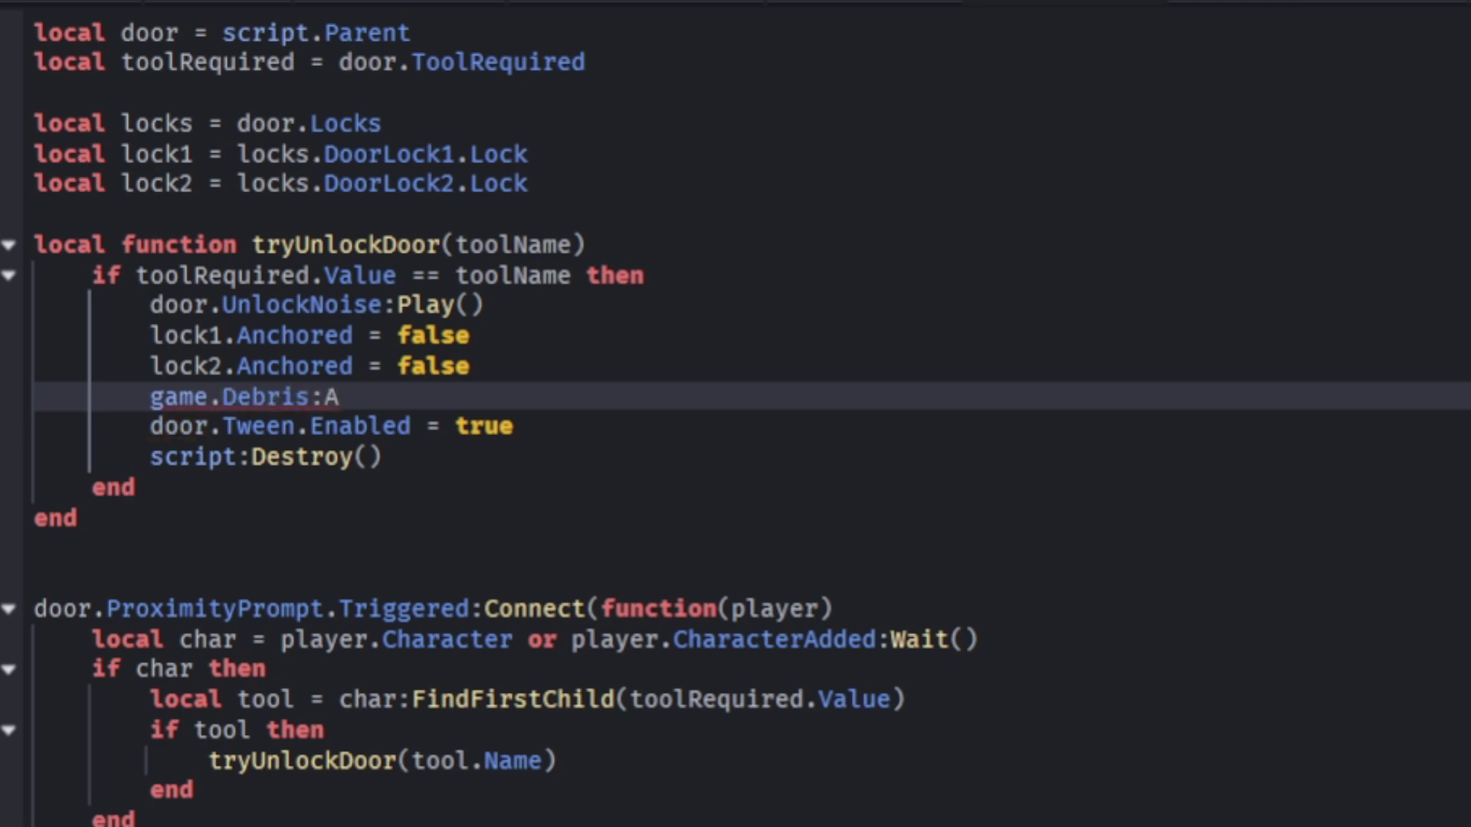
key(Tab)
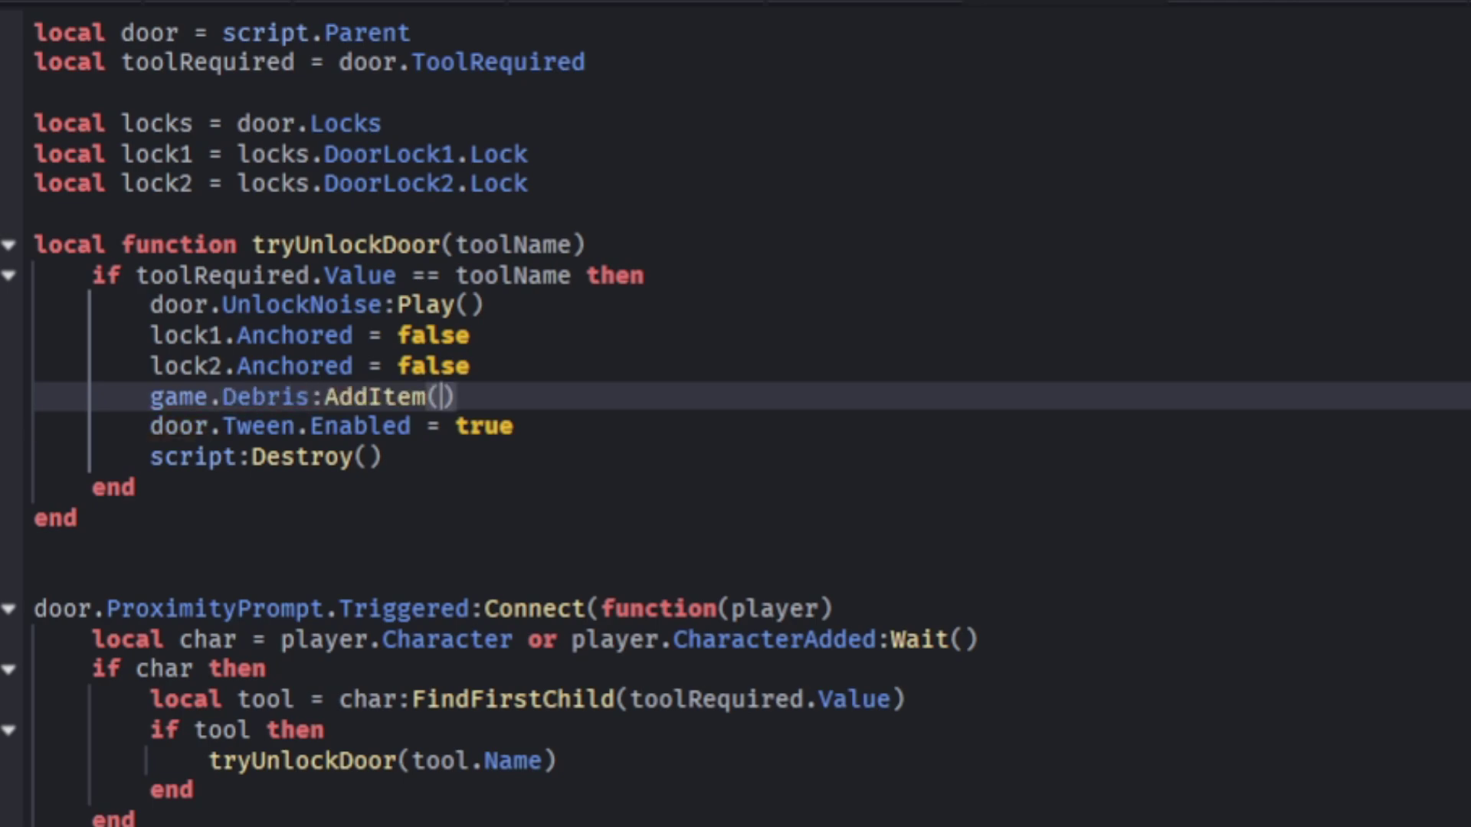
text(lock1)
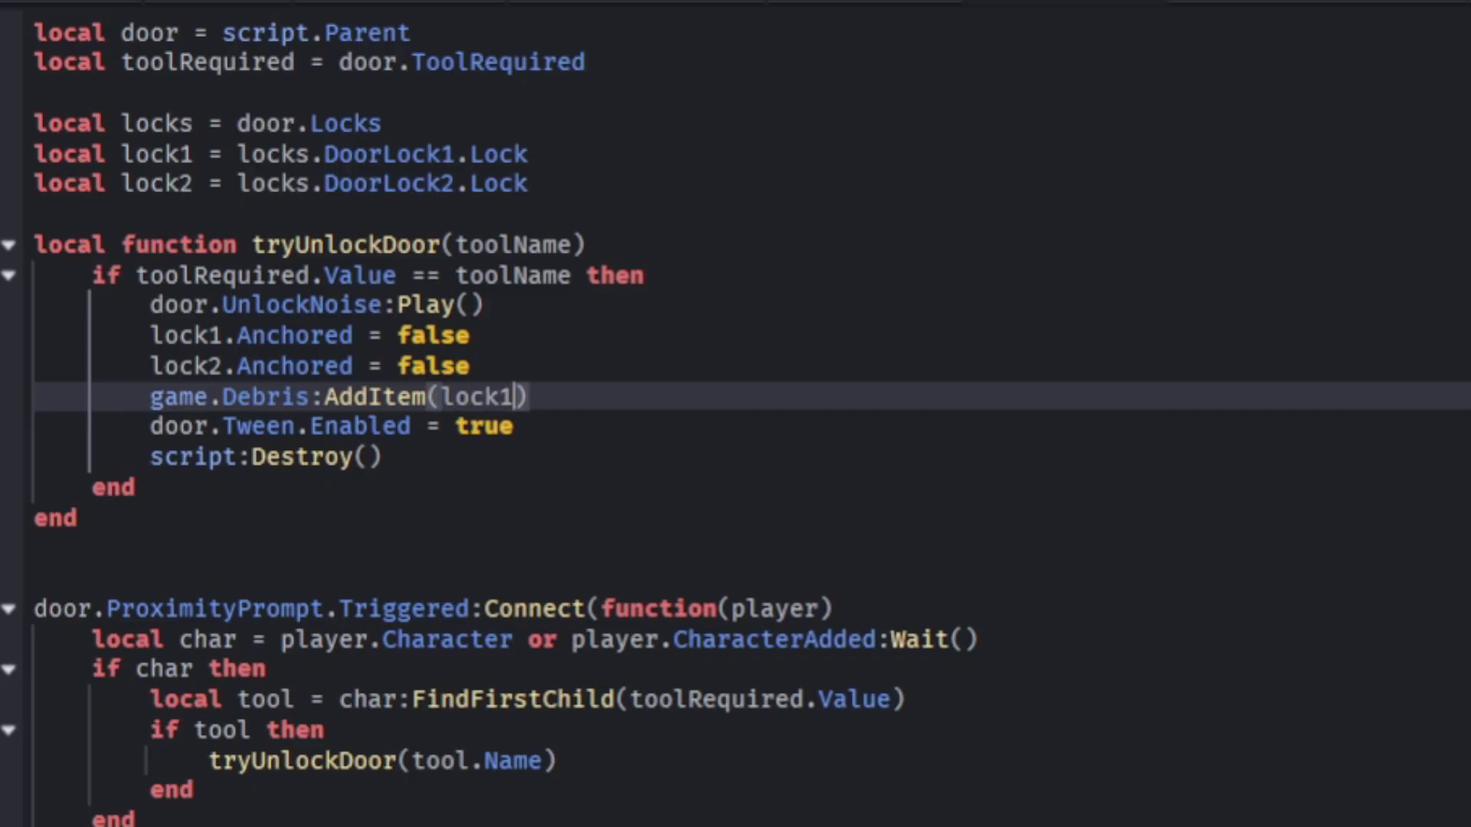
text(, 2)
Step: Duplicate the Debris line for lock2 with the same 2-second lifetime and follow it with a wait of .2
drag(573, 397, 151, 397)
key(ctrl+c)
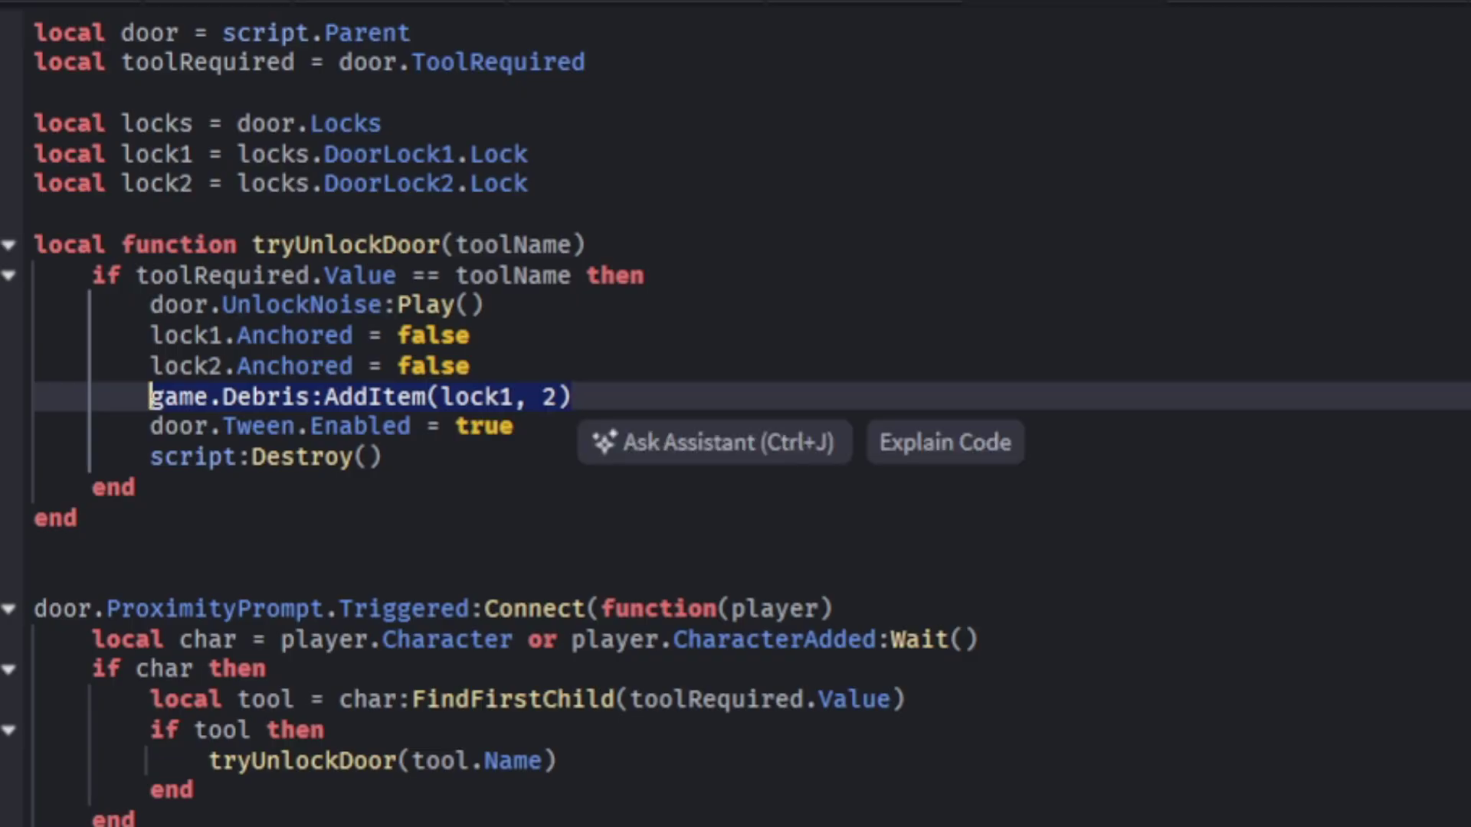
click(571, 396)
key(Return)
key(ctrl+v)
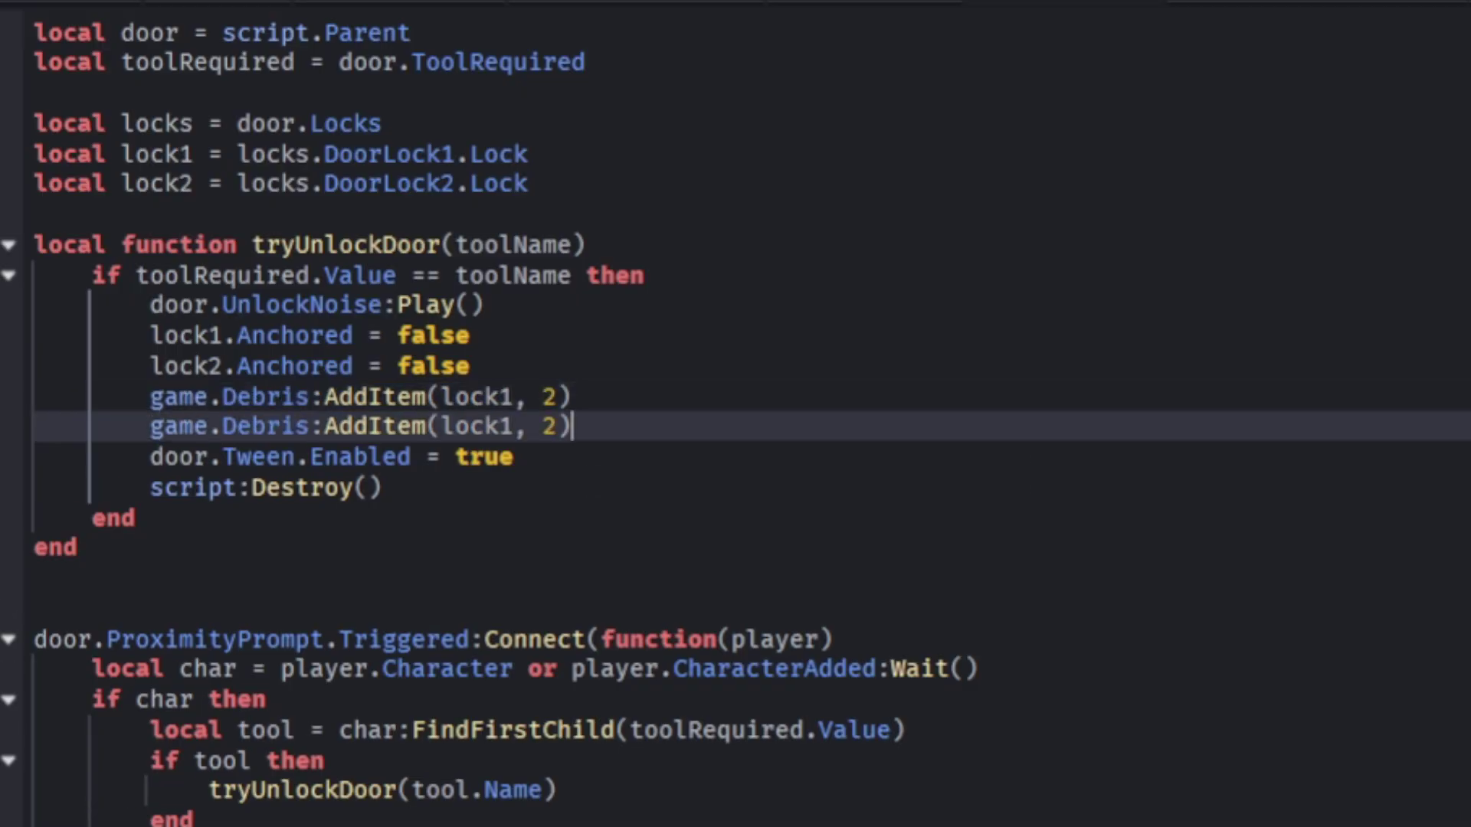
click(513, 426)
key(BackSpace)
text(2)
click(573, 426)
key(Return)
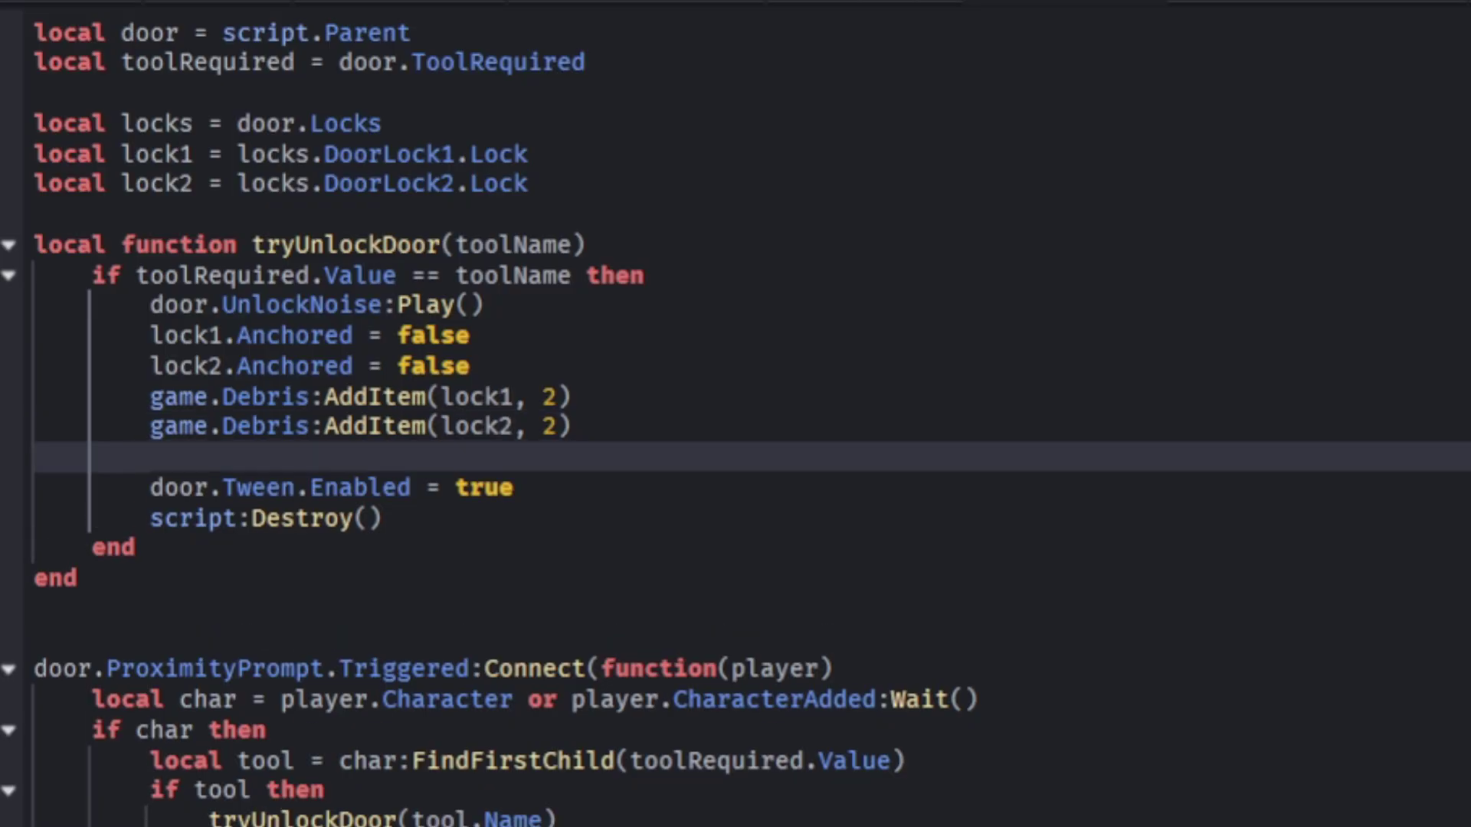
text(wait(.2)
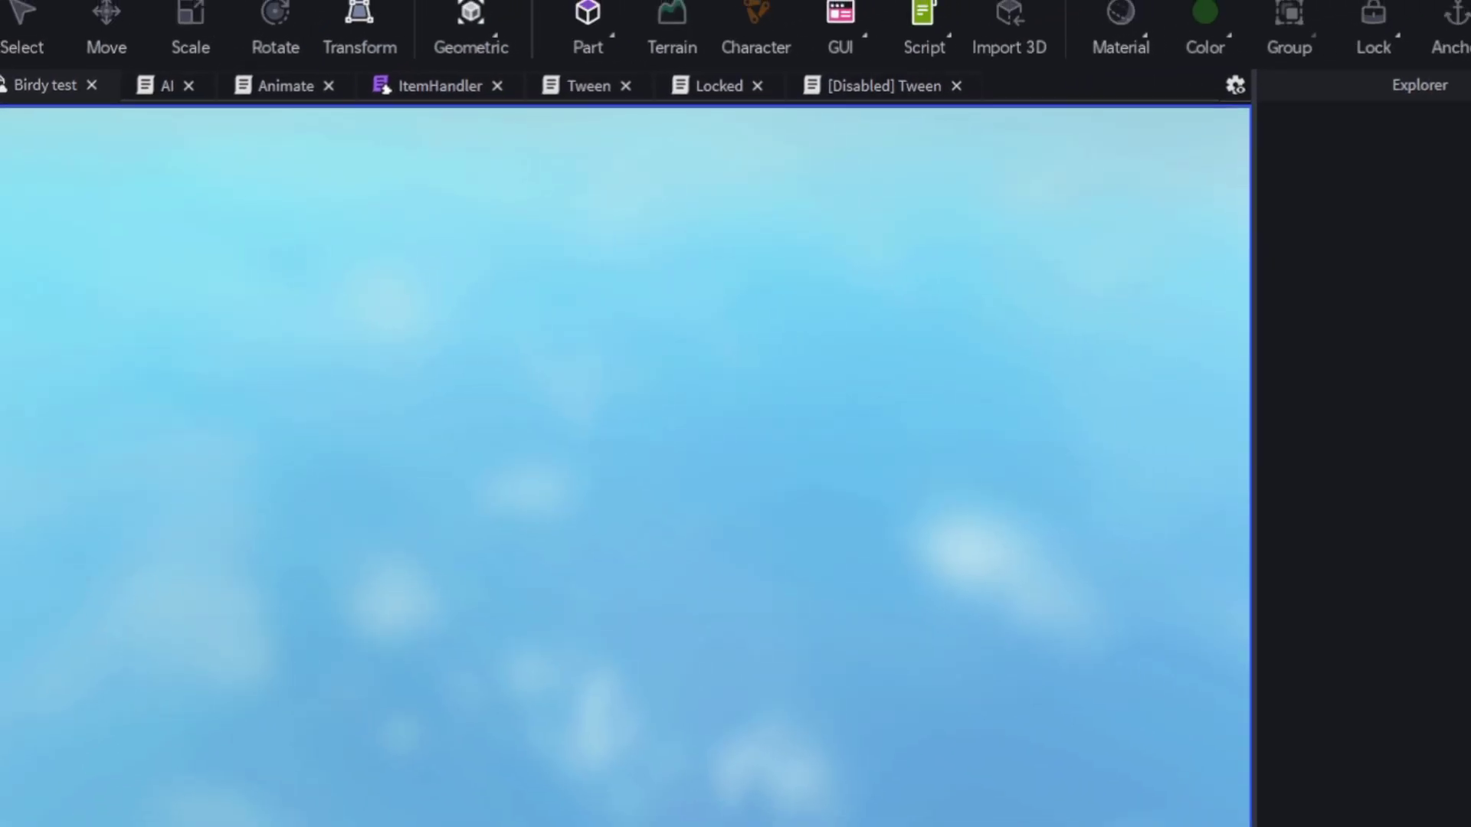
Step: Start a playtest, hide the Tool Grip Editor, and walk the character over to collect the blue key
key(F5)
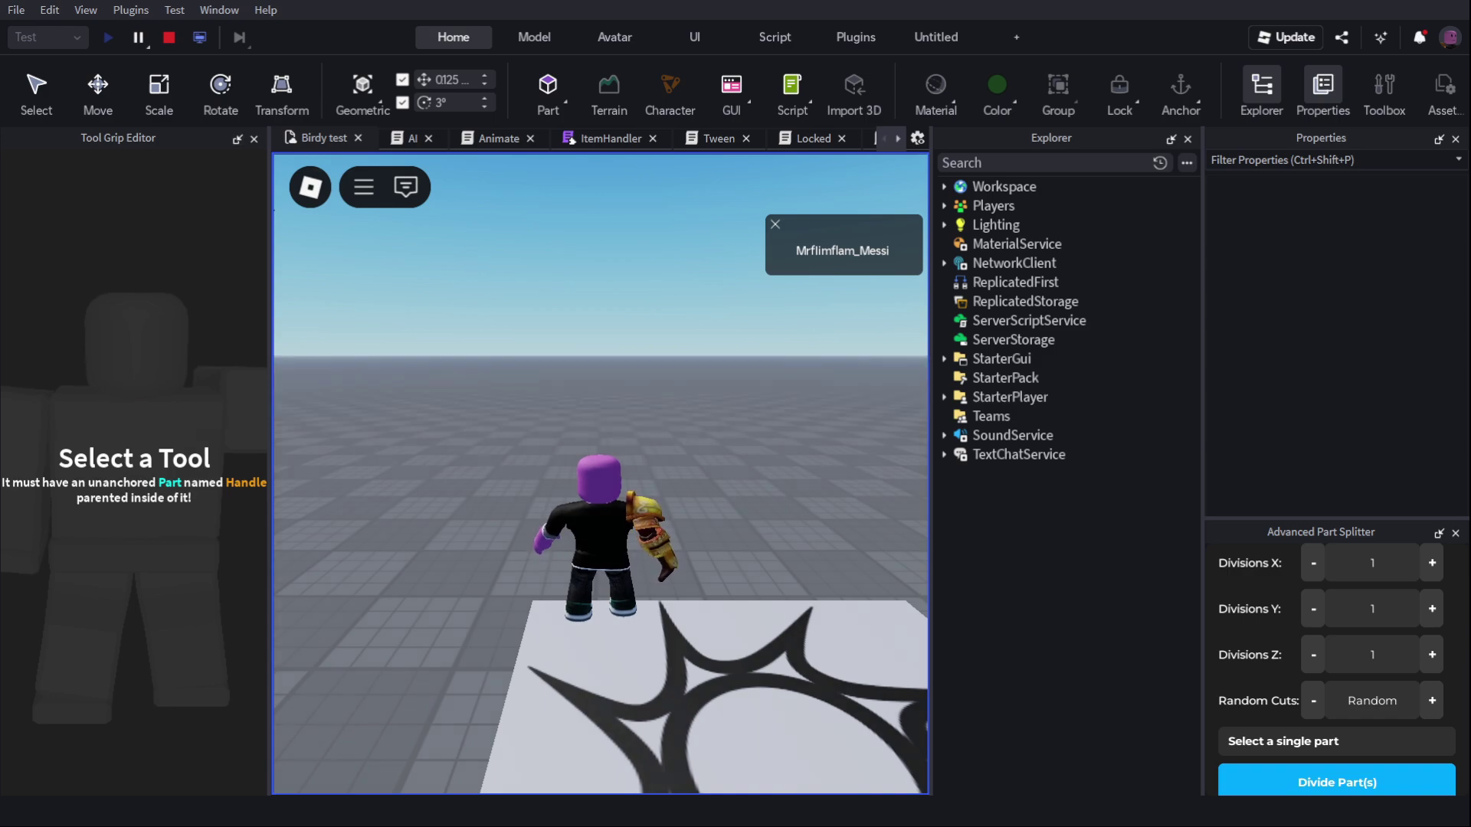
click(254, 139)
right_drag(268, 188, 384, 205)
key(w)
key(d)
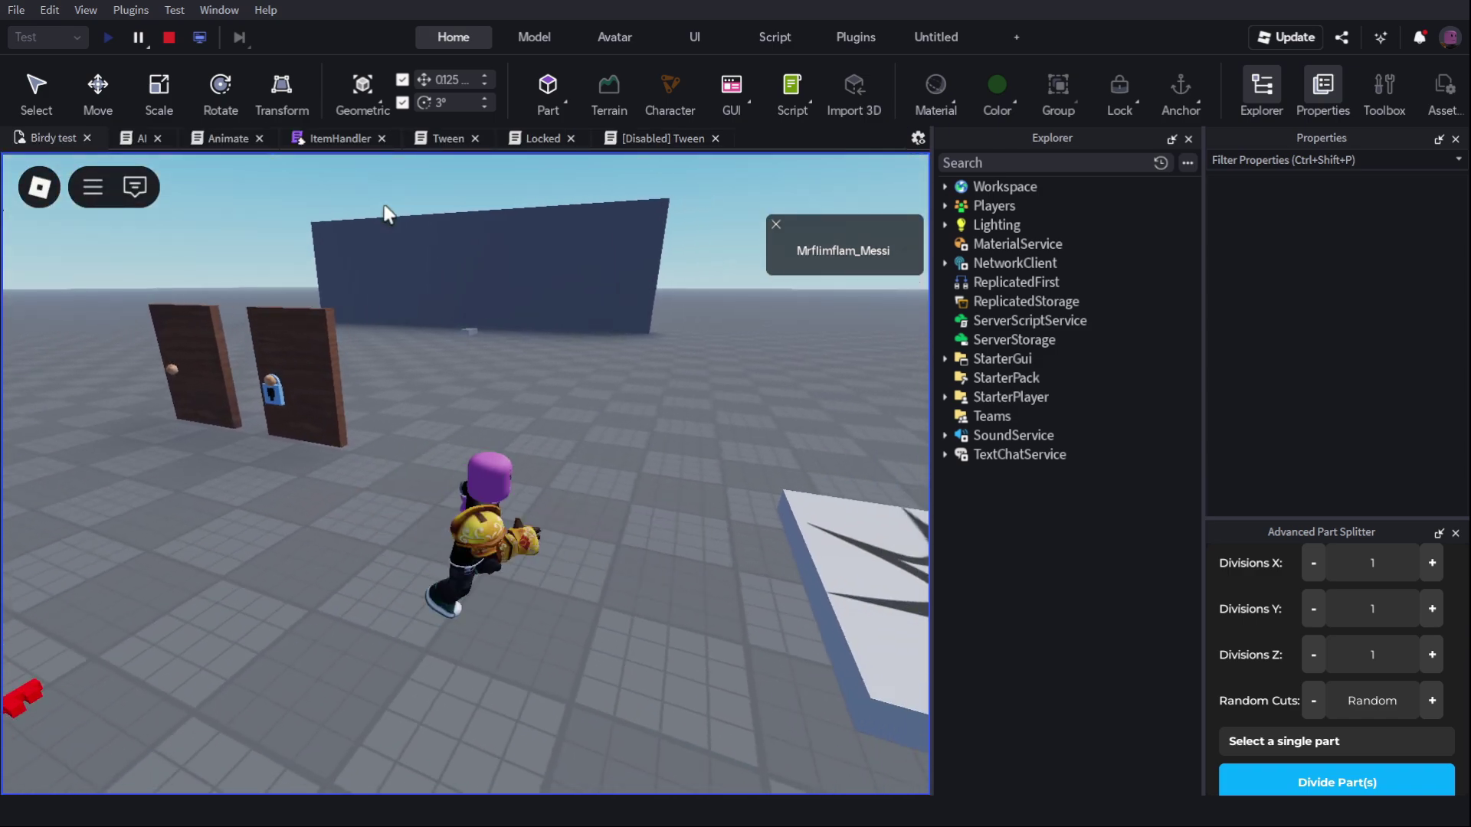
key(a)
key(w)
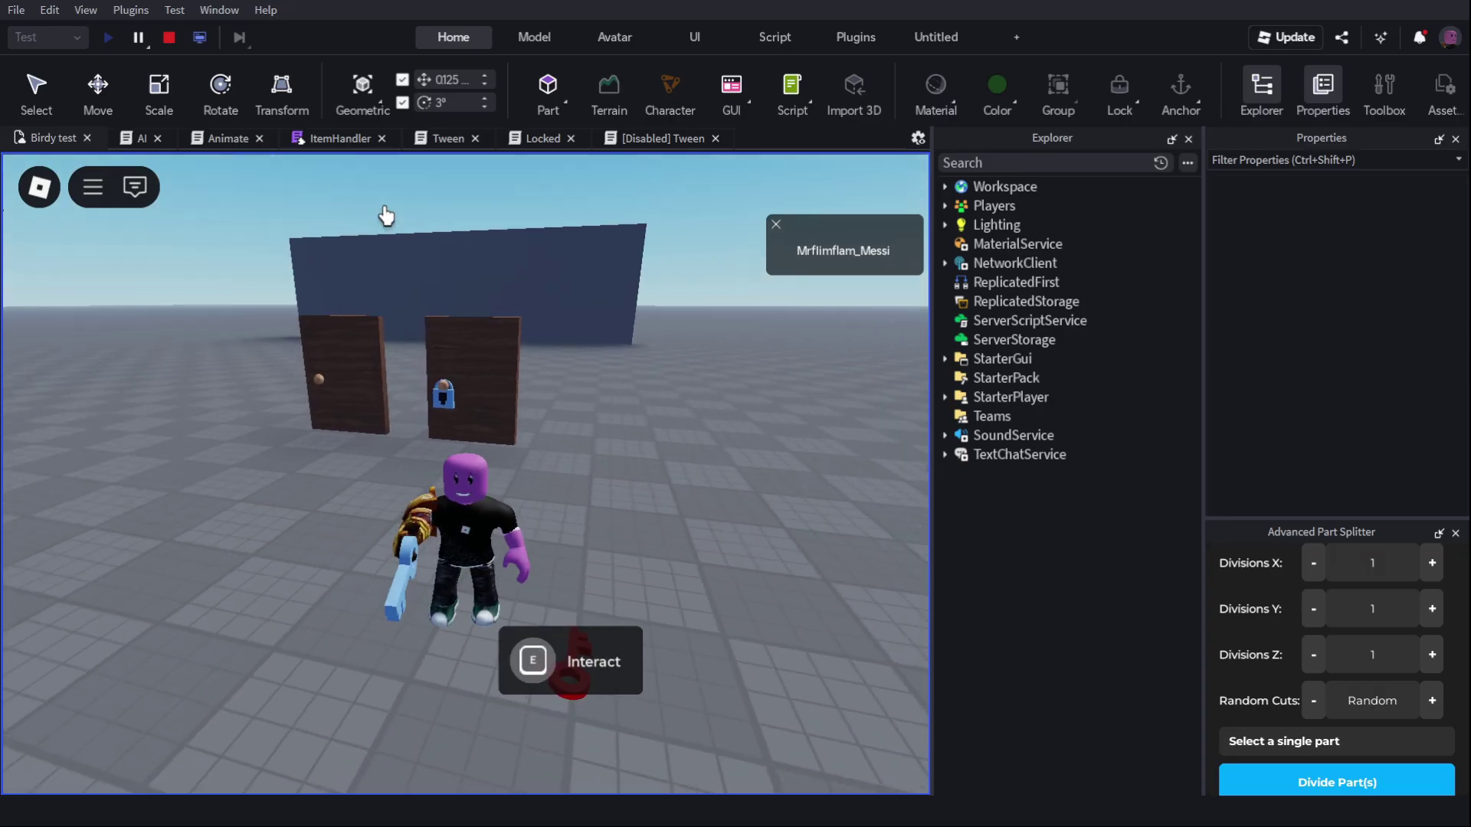
Step: Test unlocking and opening the padlocked door with the blue key, and end the playtest
key(w)
key(e)
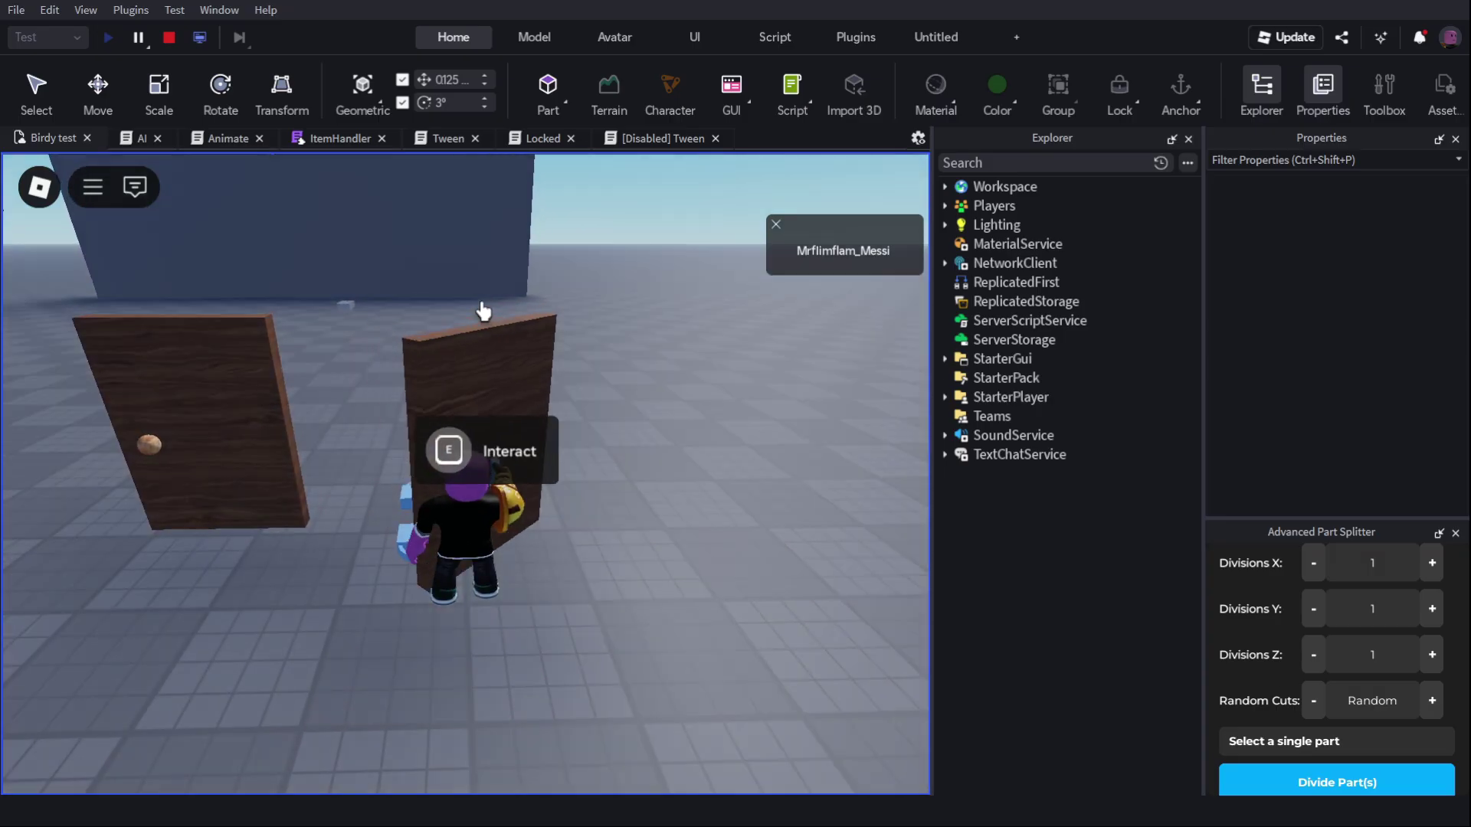
key(e)
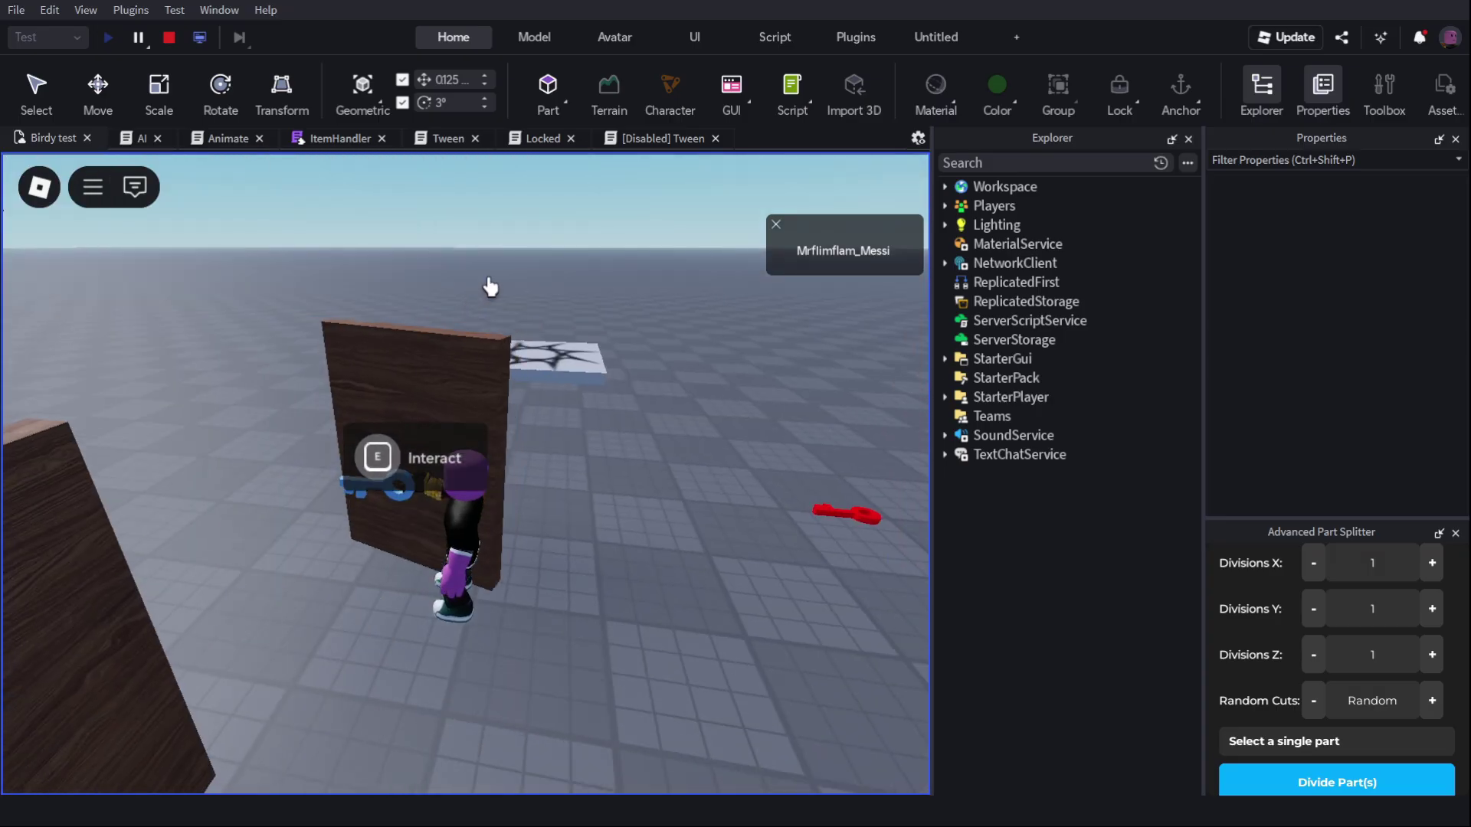
right_drag(486, 280, 491, 293)
key(a)
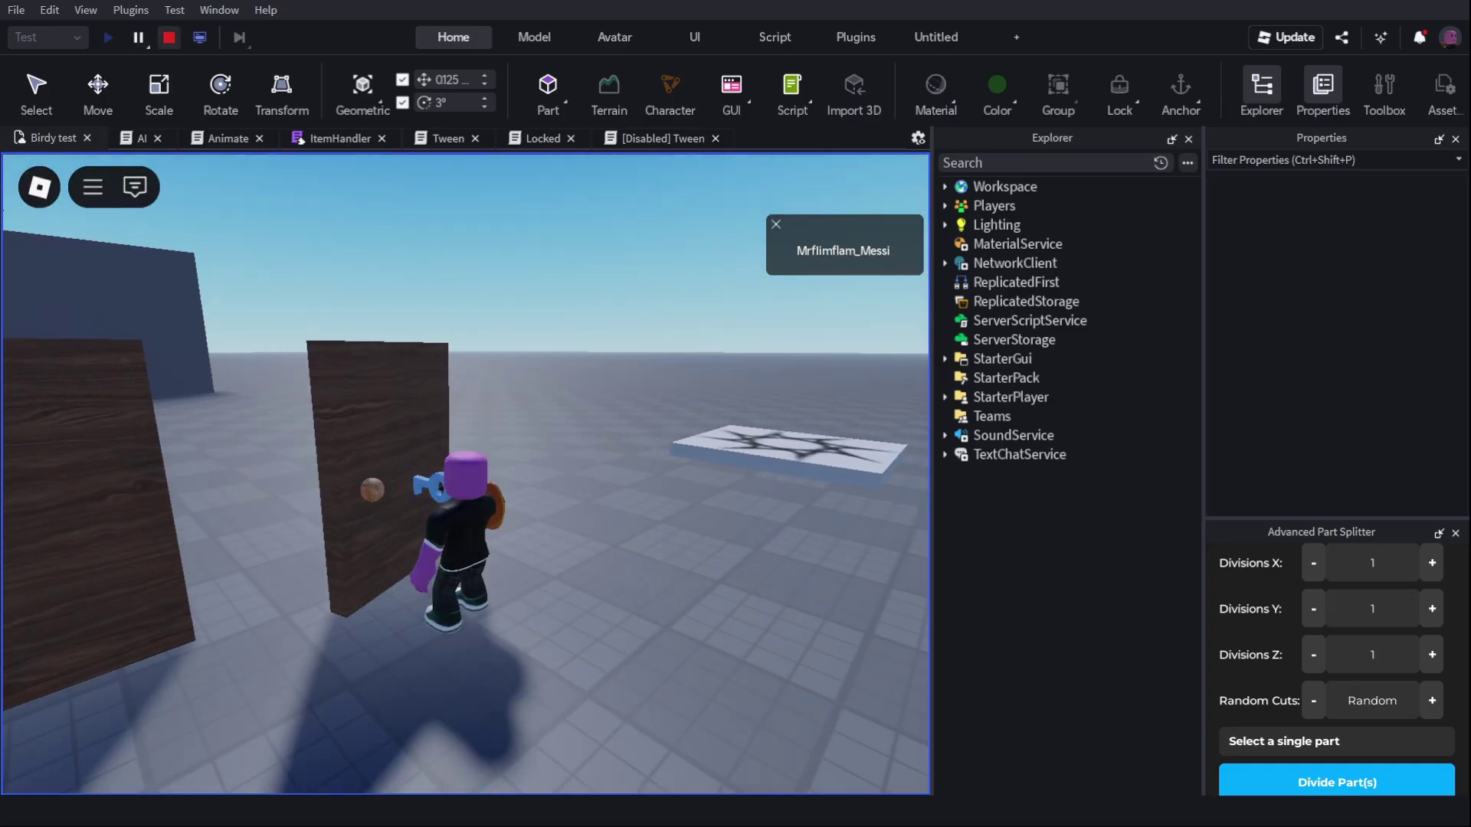
key(shift+F5)
Step: Duplicate BlueKeyDoor and move the copy 8 studs sideways, beside the original door
click(428, 412)
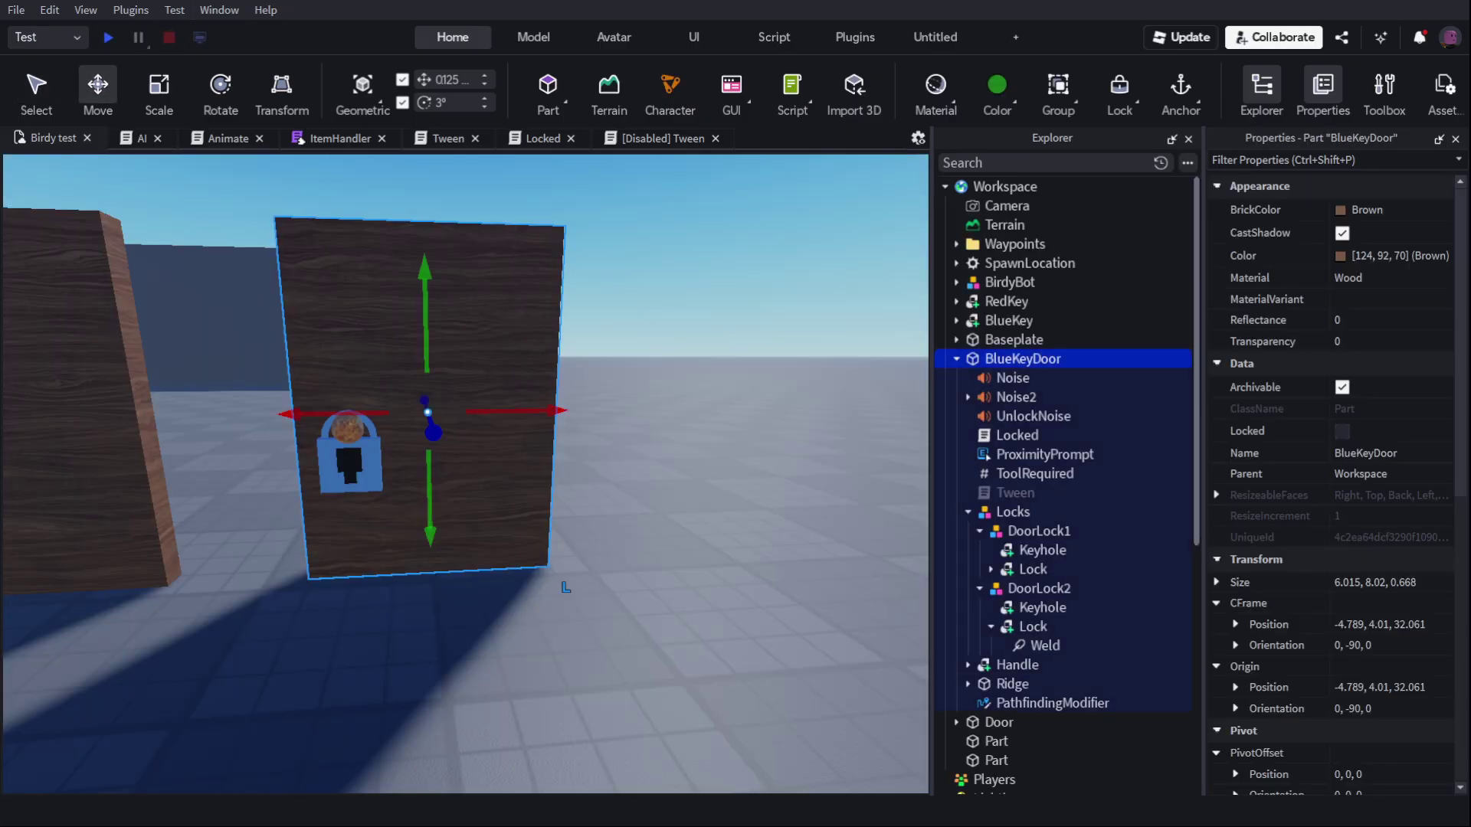
key(ctrl+d)
right_drag(551, 367, 553, 371)
scroll(537, 383, down, 3)
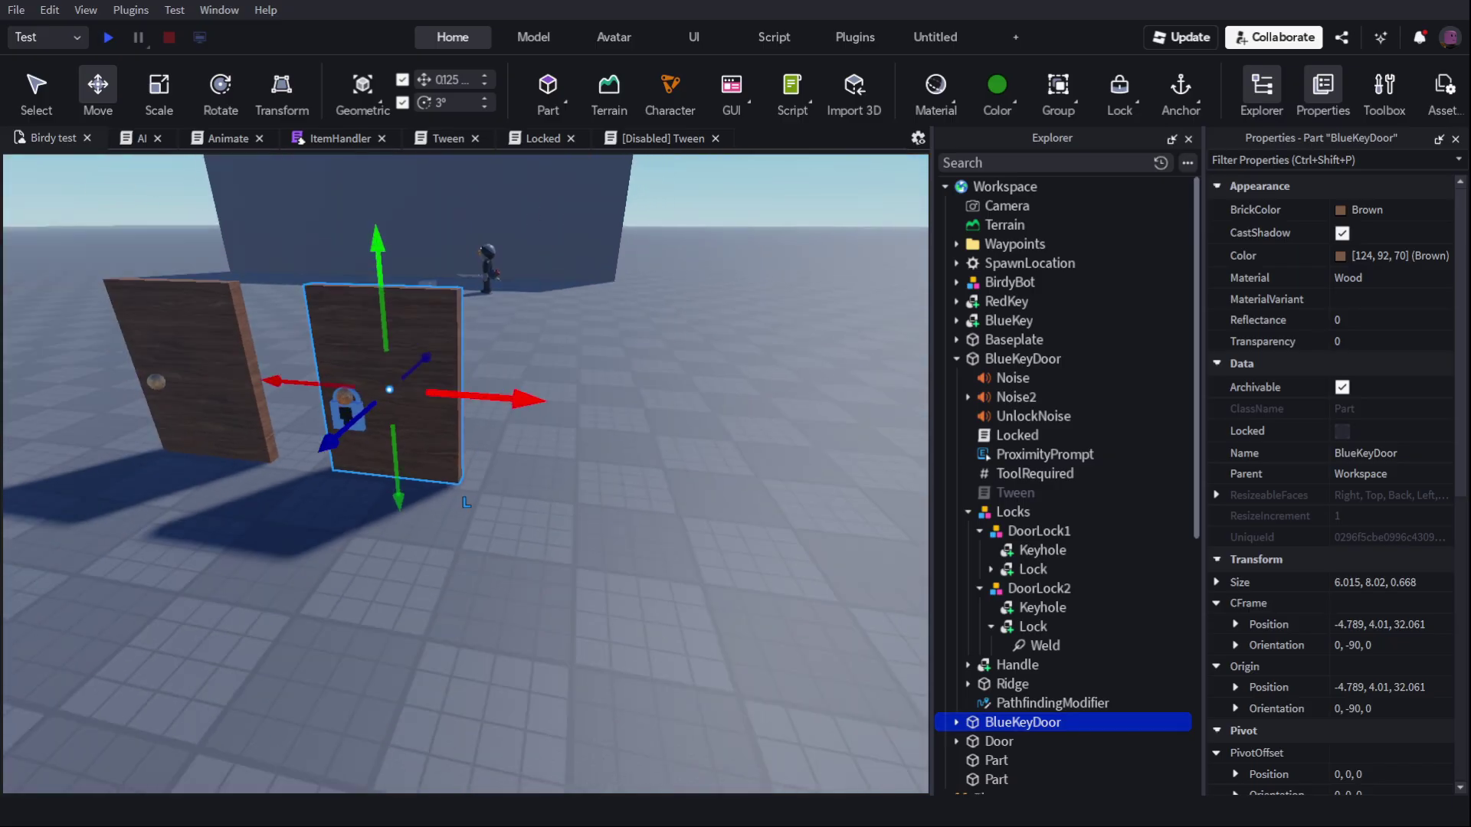
drag(506, 399, 736, 415)
Step: Rename the duplicated door RedKeyDoor and expand it to show its contents
scroll(1065, 606, down, 2)
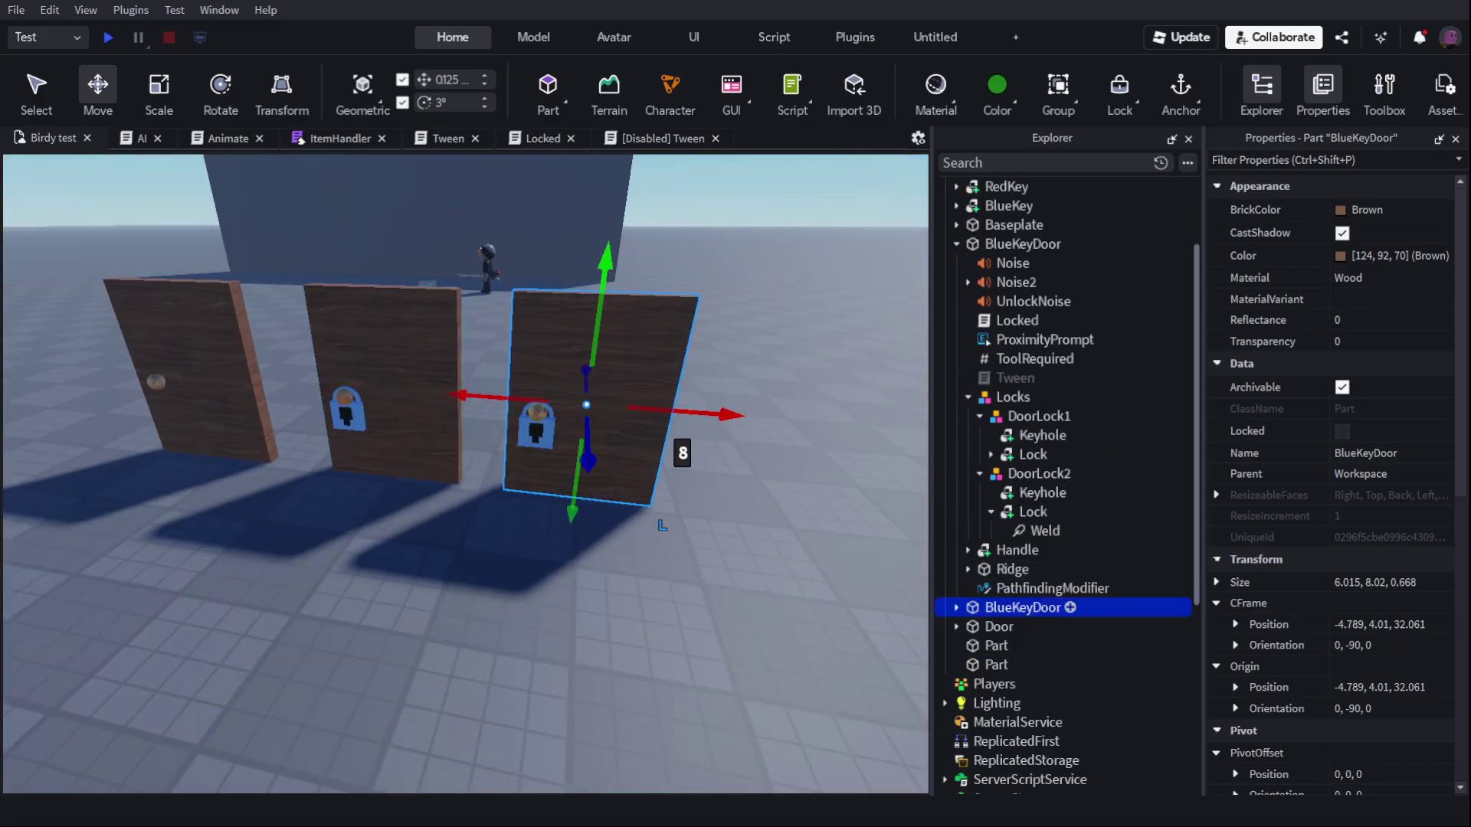
key(F2)
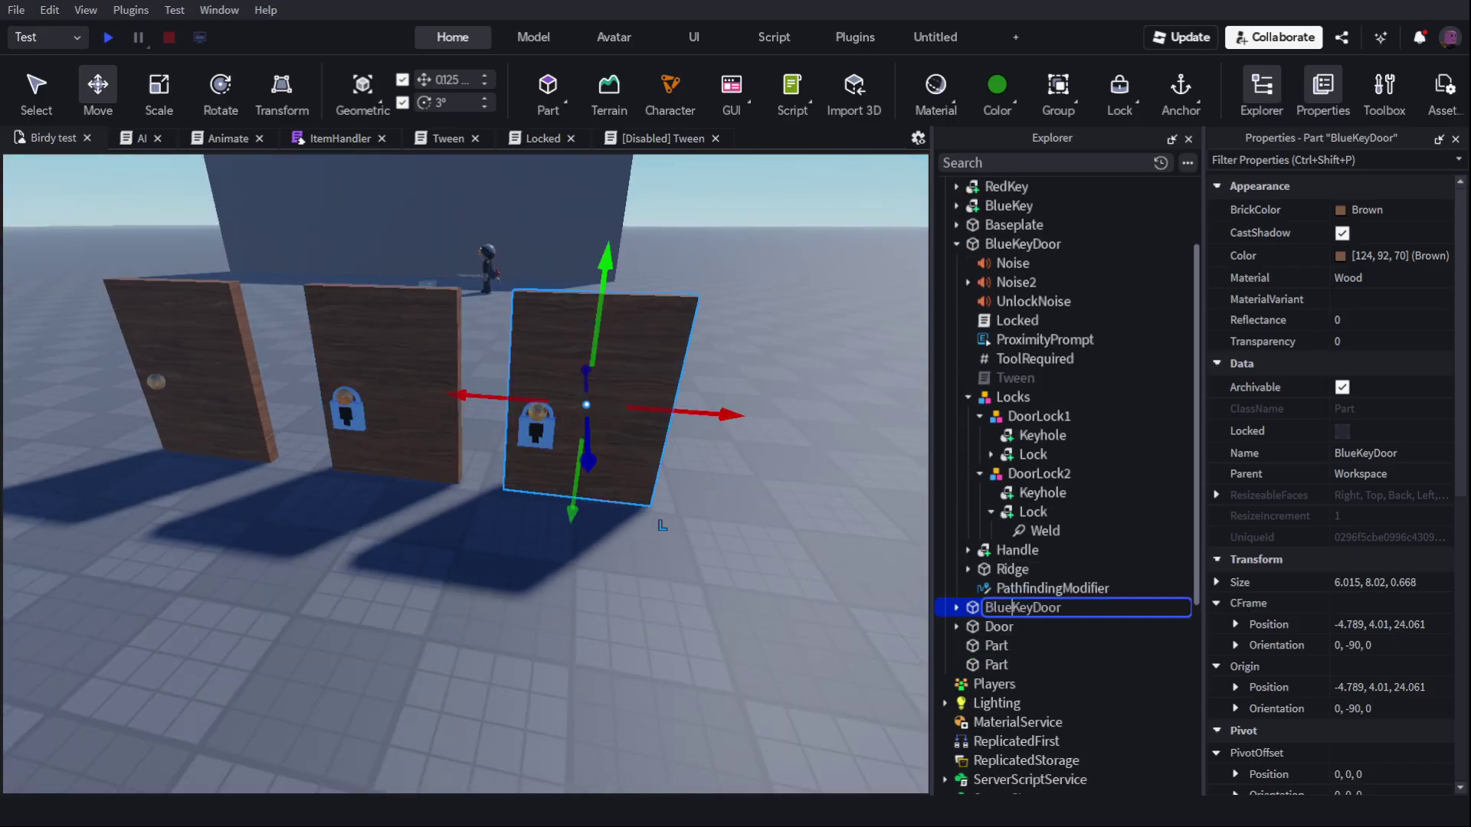
text(R)
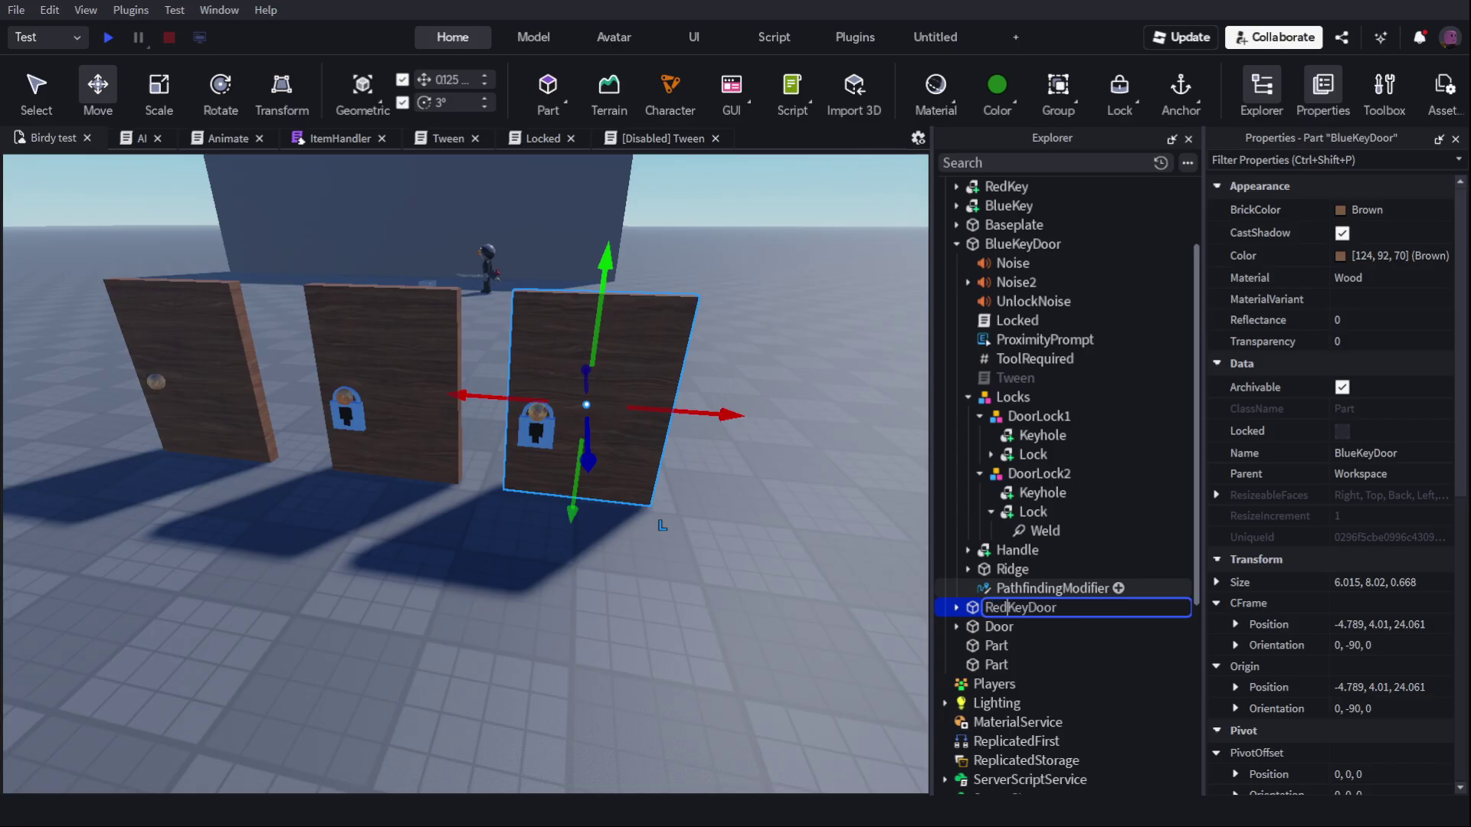
text(ed)
key(Return)
click(957, 607)
scroll(967, 589, down, 1)
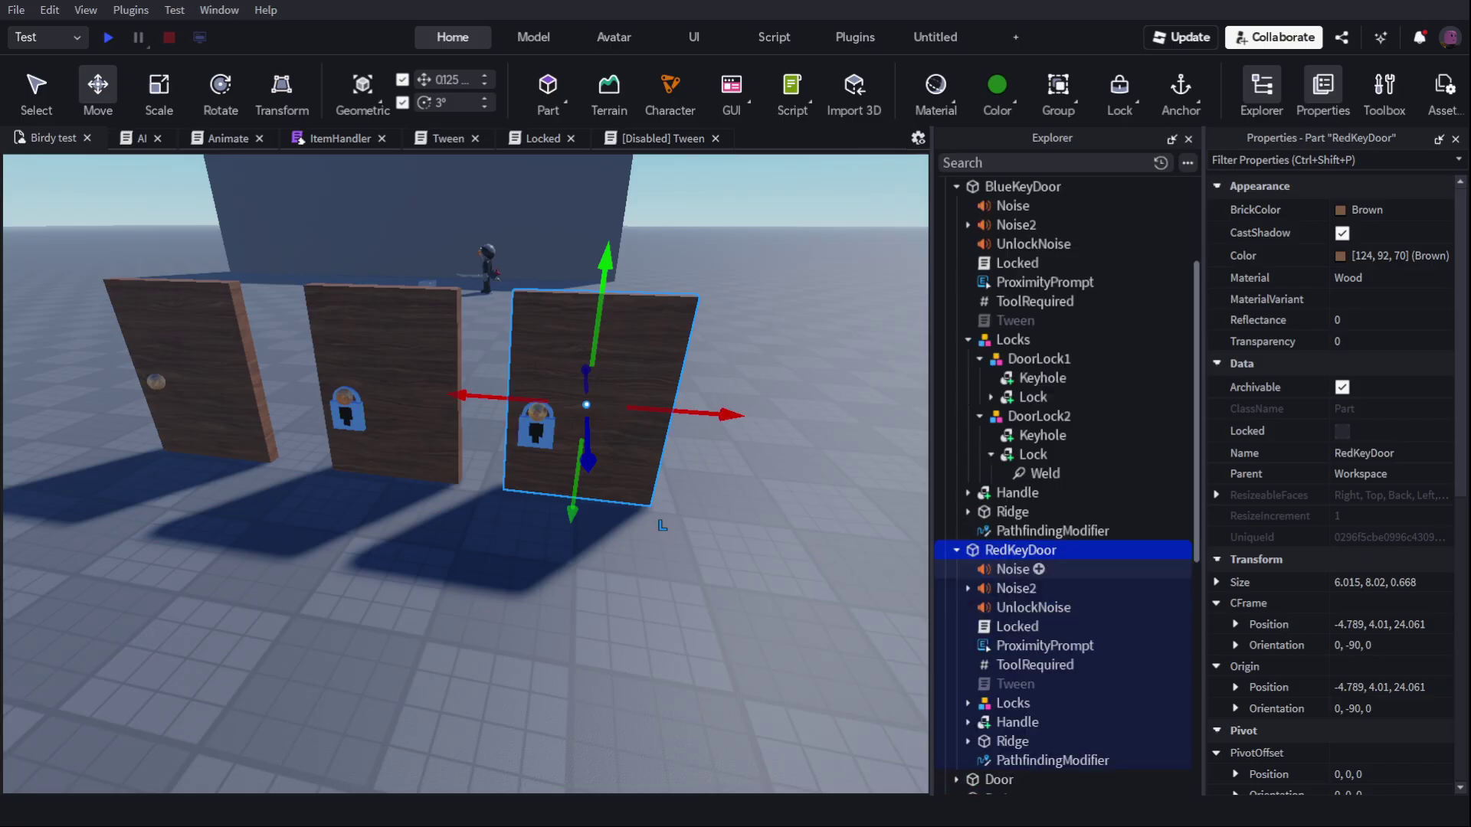
Step: Set the ToolRequired value inside RedKeyDoor to RedKey
click(1035, 664)
click(1379, 316)
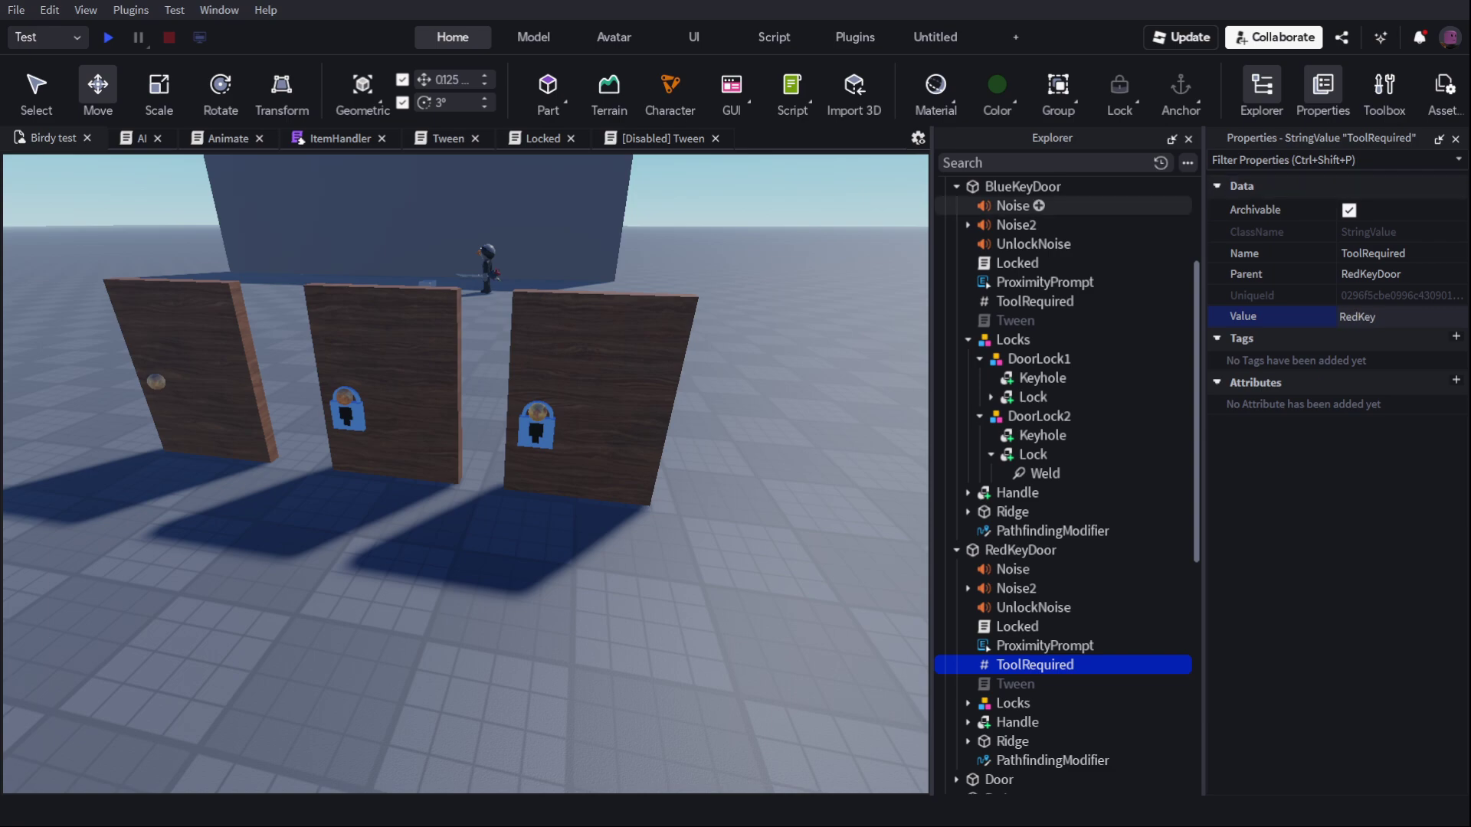
click(482, 537)
Step: Select the red key on the baseplate and copy its color value, 255, 0, 0
right_drag(481, 536, 429, 612)
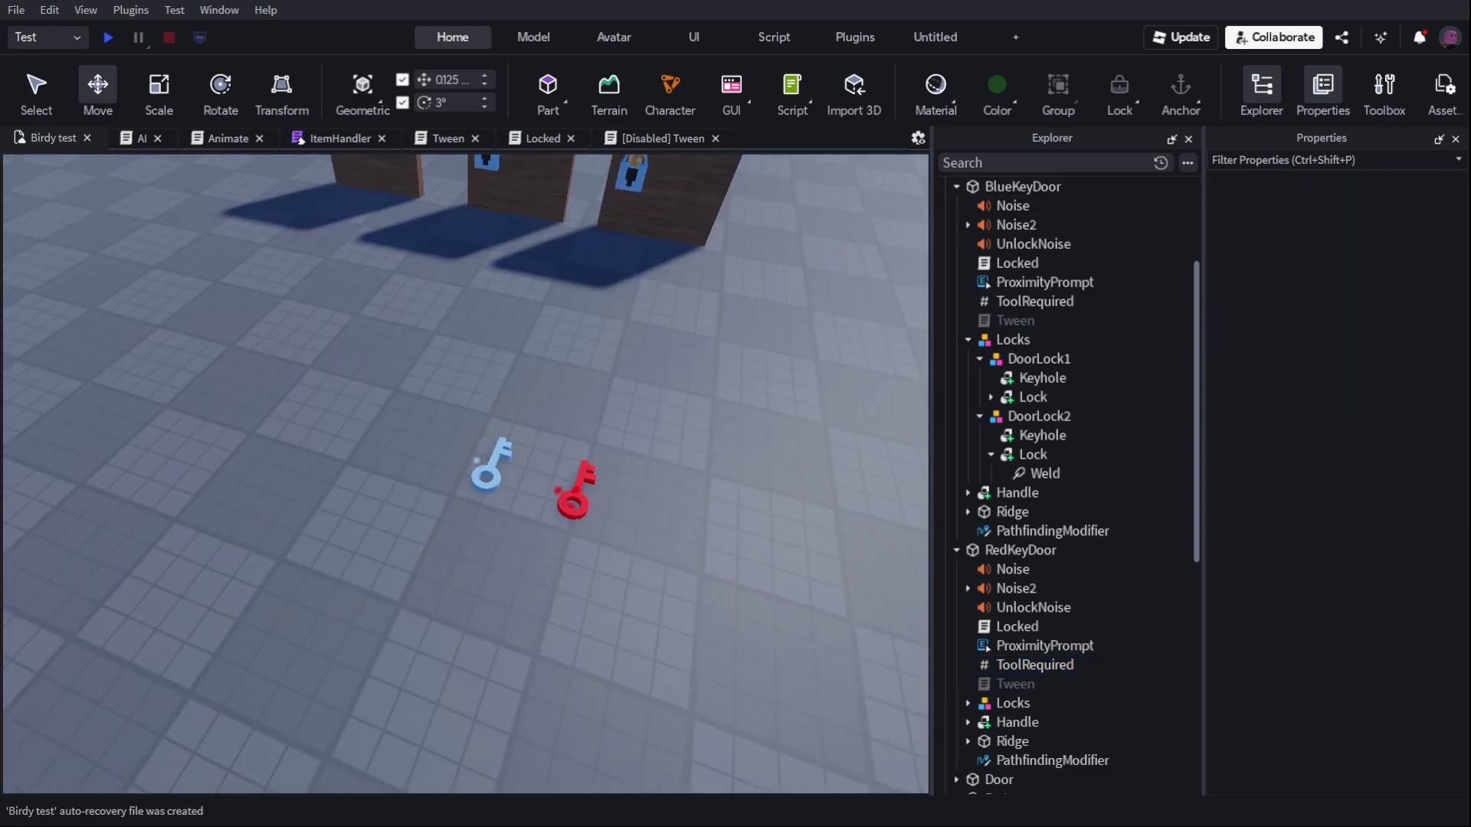
click(575, 491)
key(f)
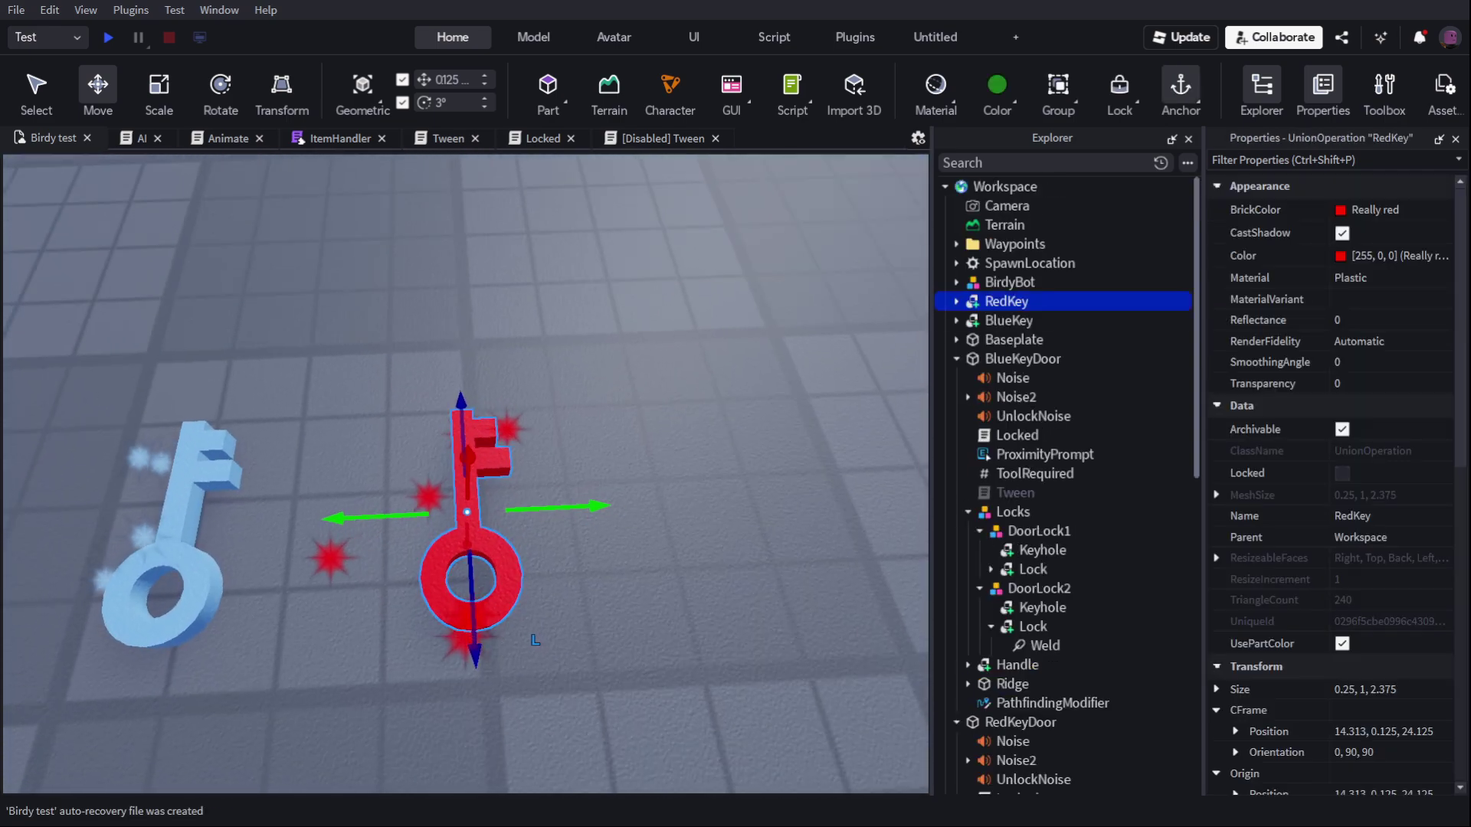
click(1393, 256)
Step: Select the Locks model on RedKeyDoor and expand DoorLock1 and DoorLock2 to show their Lock parts
right_drag(613, 322, 613, 200)
key(w)
click(422, 490)
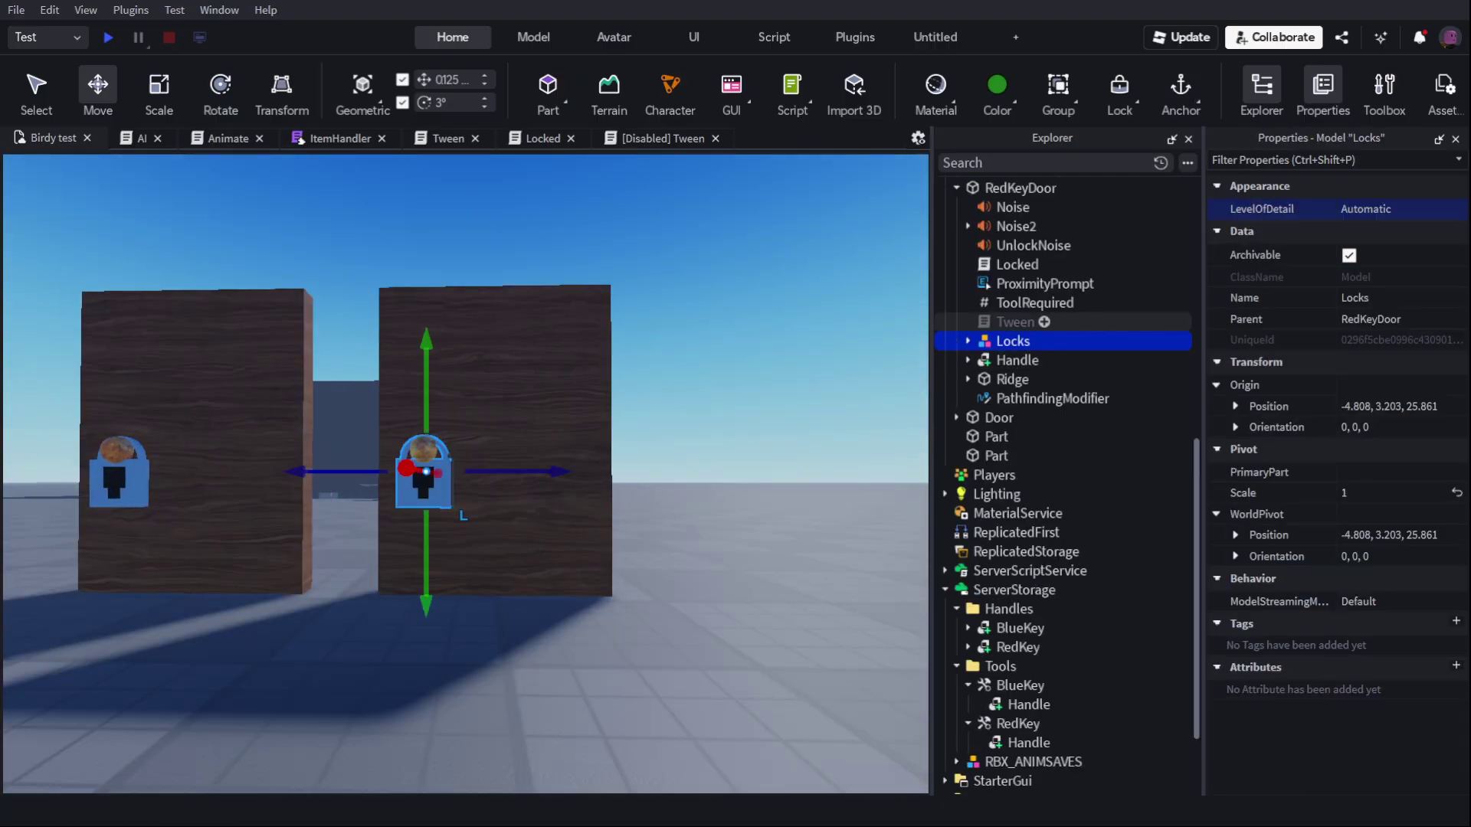
click(979, 360)
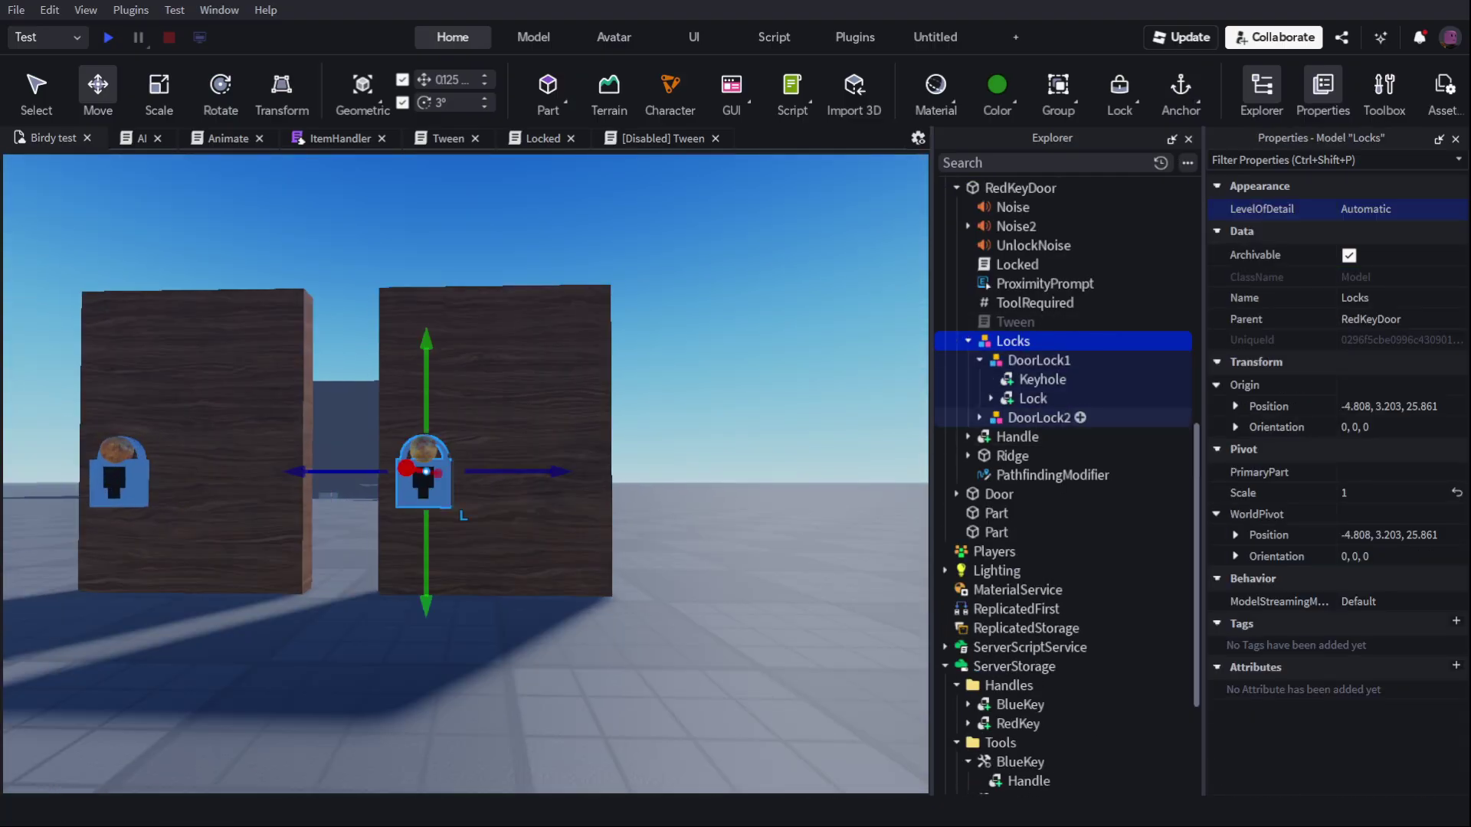
click(979, 418)
key(w)
right_drag(691, 466, 725, 459)
key(a)
key(w)
key(s)
key(a)
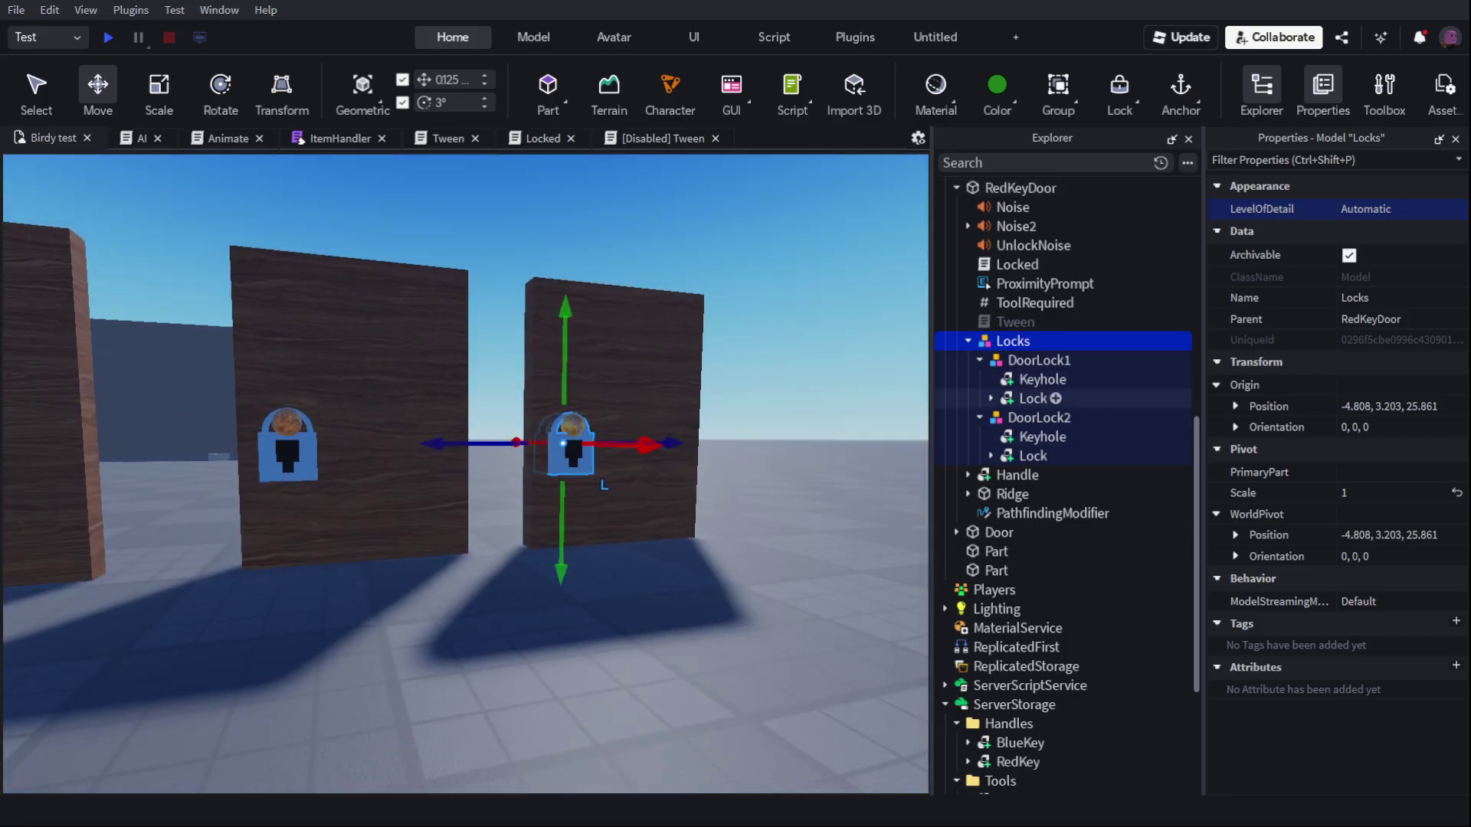
Step: Set the color of both Lock parts on RedKeyDoor to 255, 0, 0
click(1033, 398)
click(1391, 255)
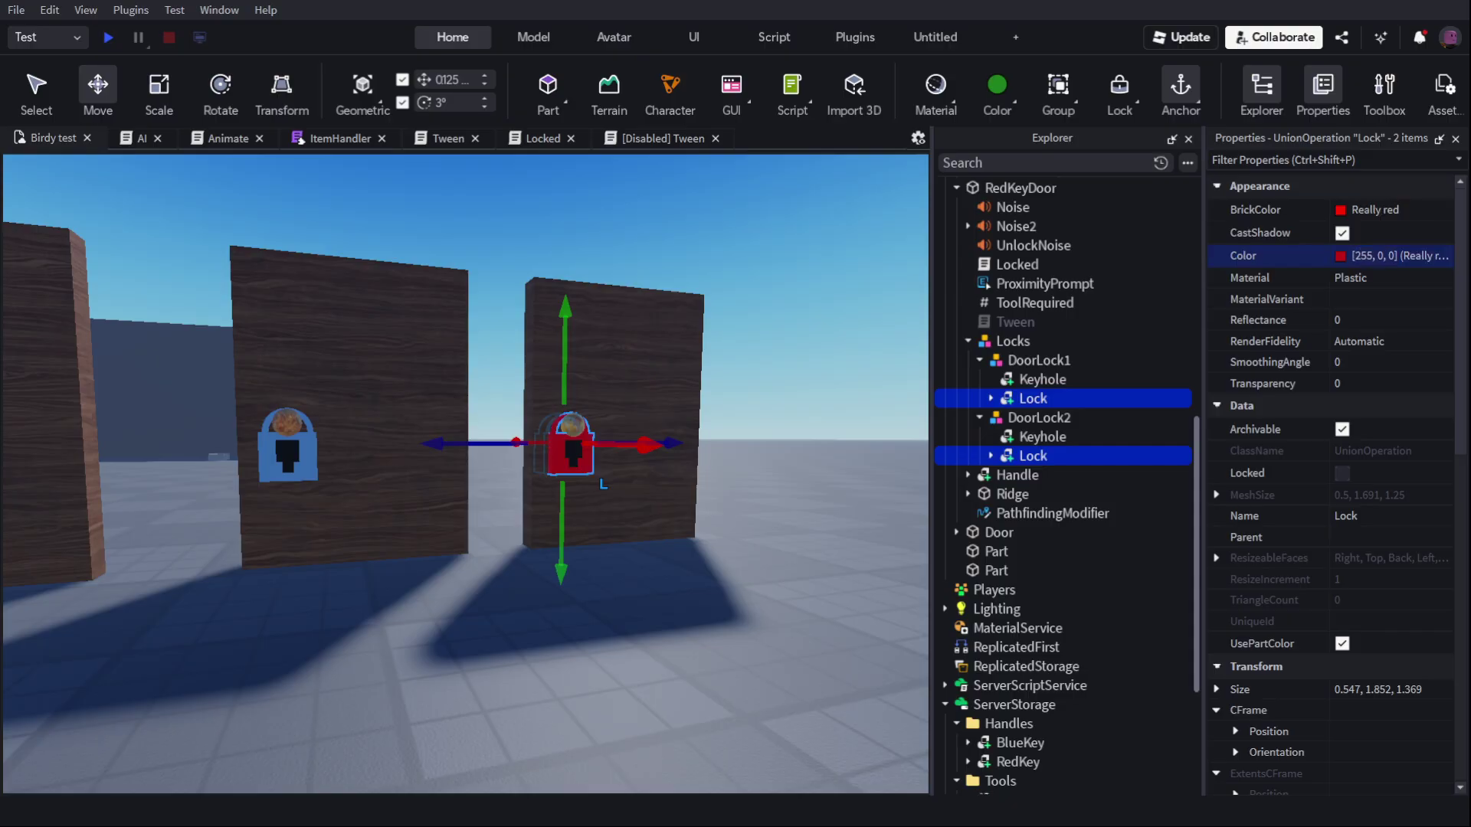
click(766, 383)
right_drag(766, 383, 835, 498)
key(s)
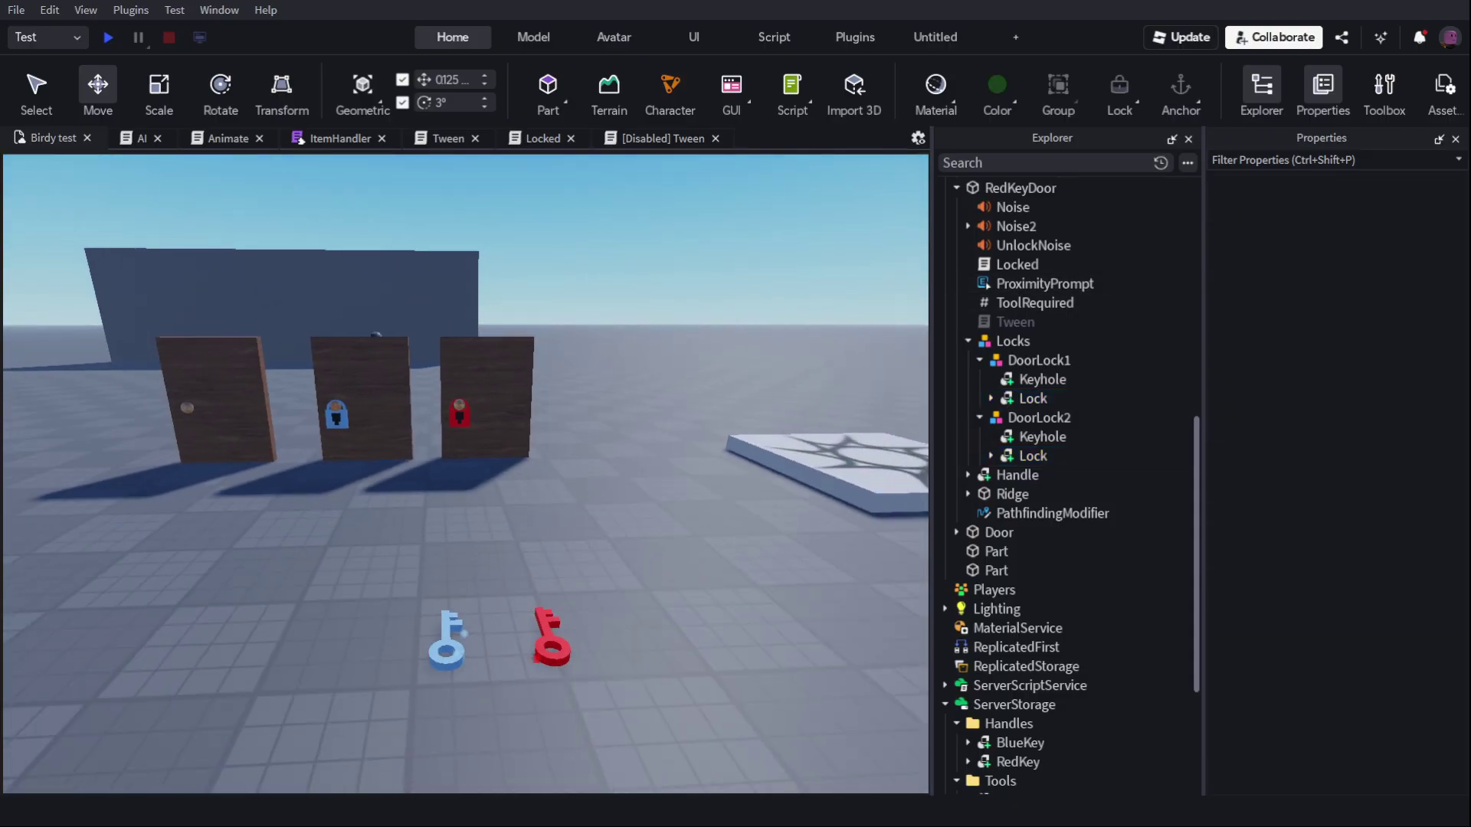
scroll(471, 429, up, 3)
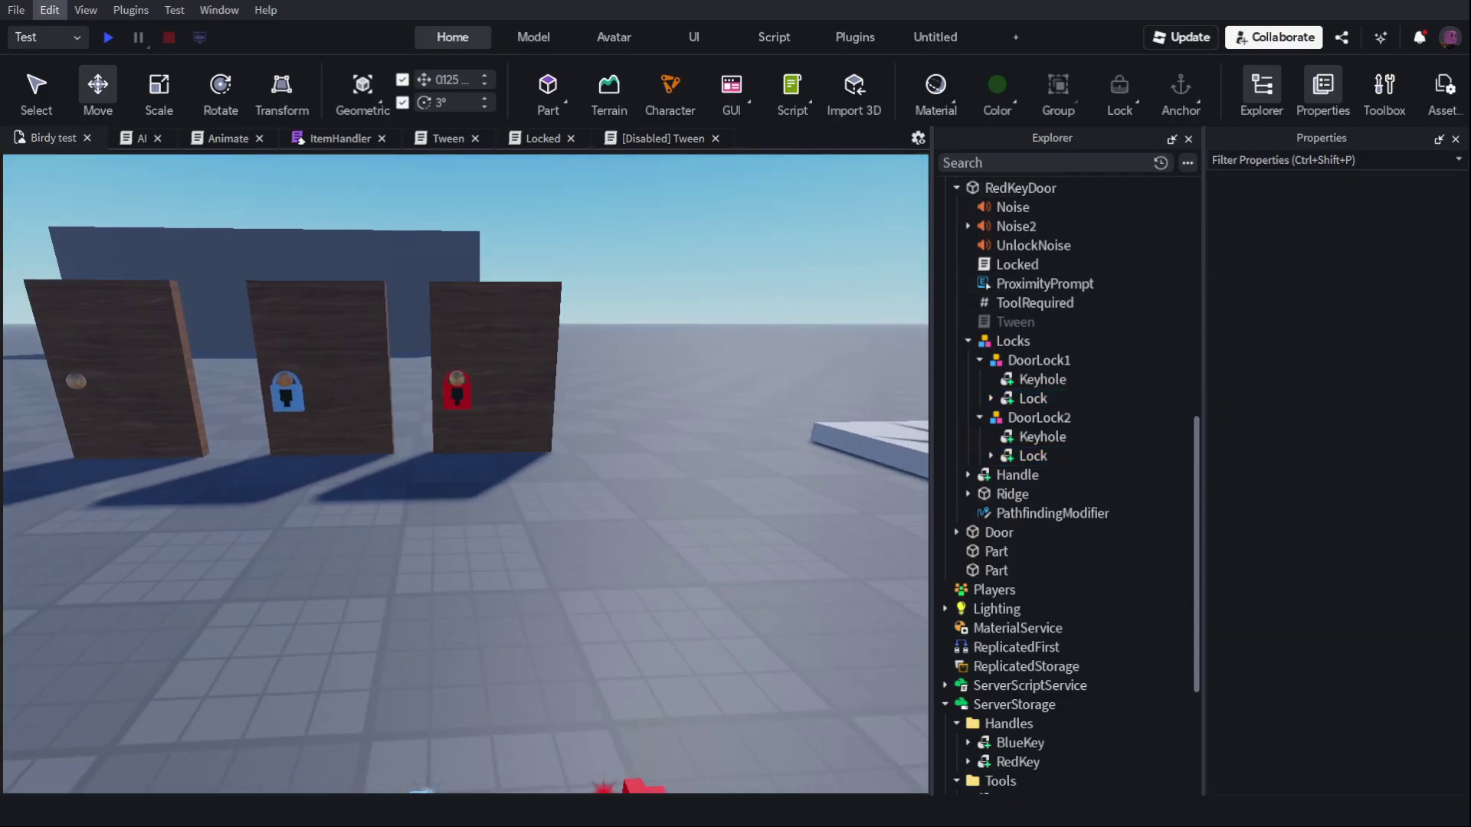
Step: Start a playtest and walk the character over to the keys to collect them
key(F5)
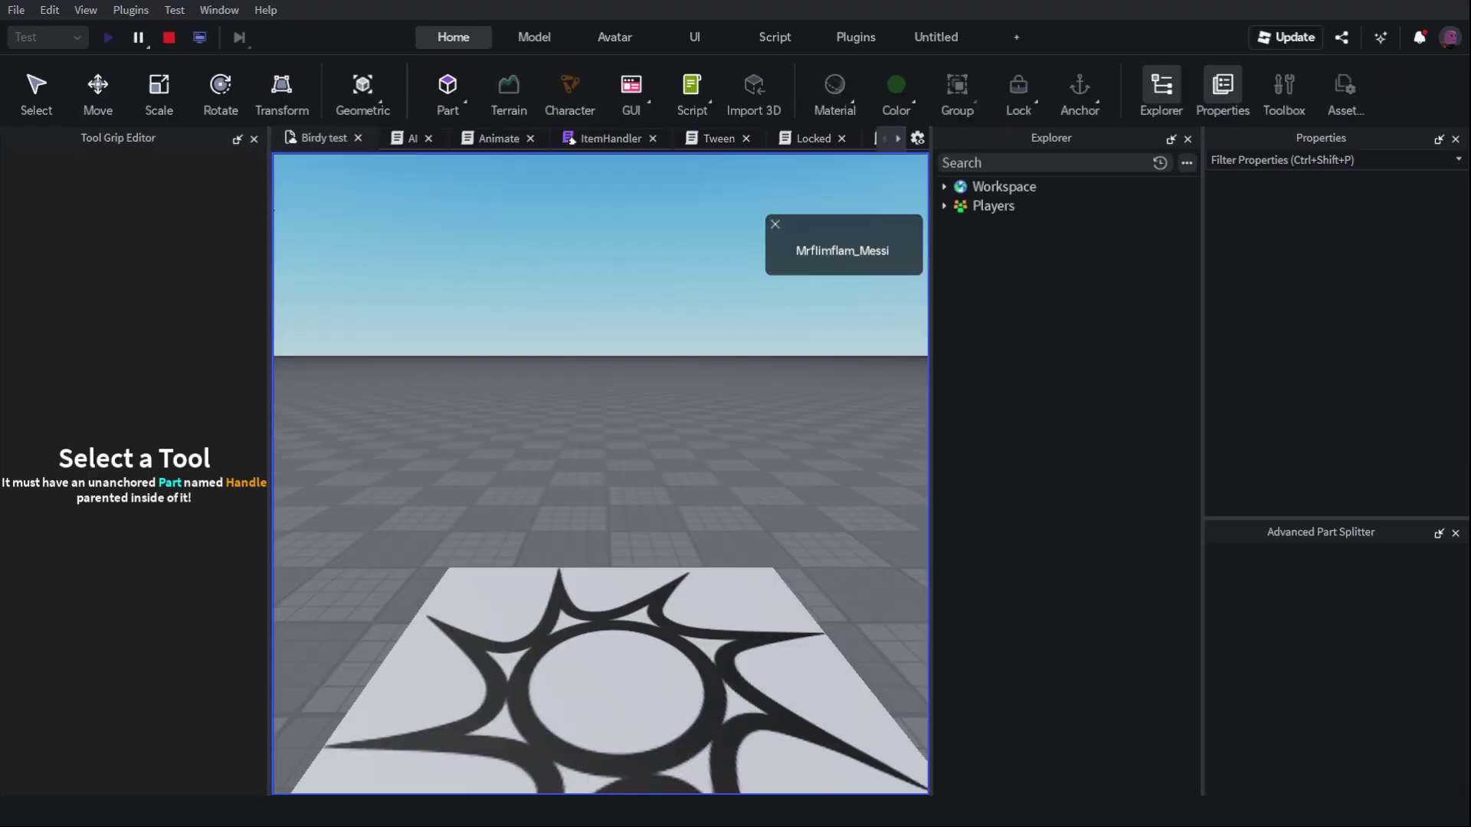
right_drag(489, 259, 498, 276)
key(w)
key(w)
key(a)
key(w)
key(e)
key(w)
key(d)
key(w)
key(e)
Step: Test unlocking the blue key door and walk the character up to the red key door
key(d)
key(d)
key(w)
key(w)
key(e)
key(w)
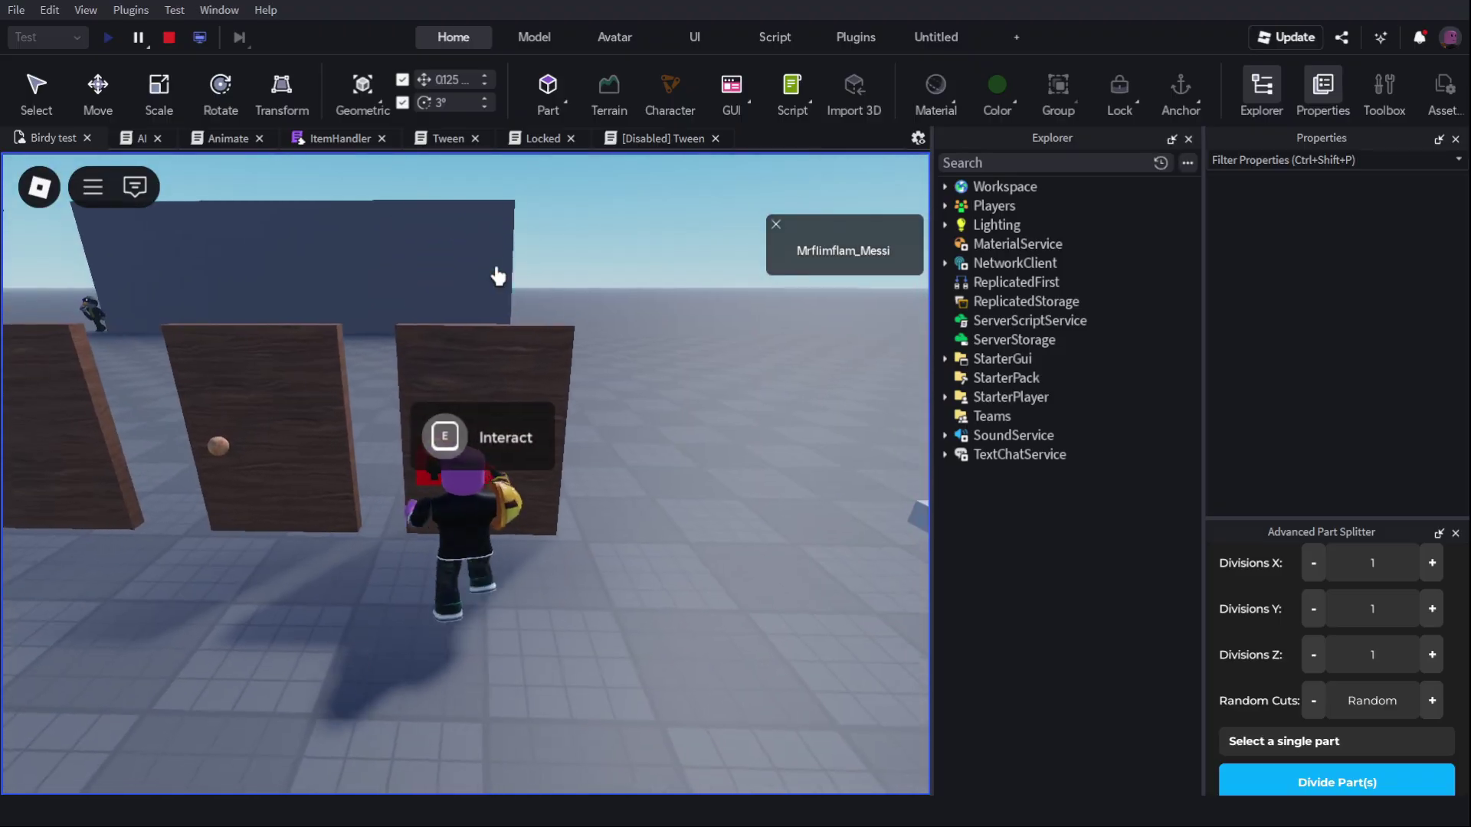
Step: Walk the character past the padlocked doors while holding the blue key to test the locks
key(d)
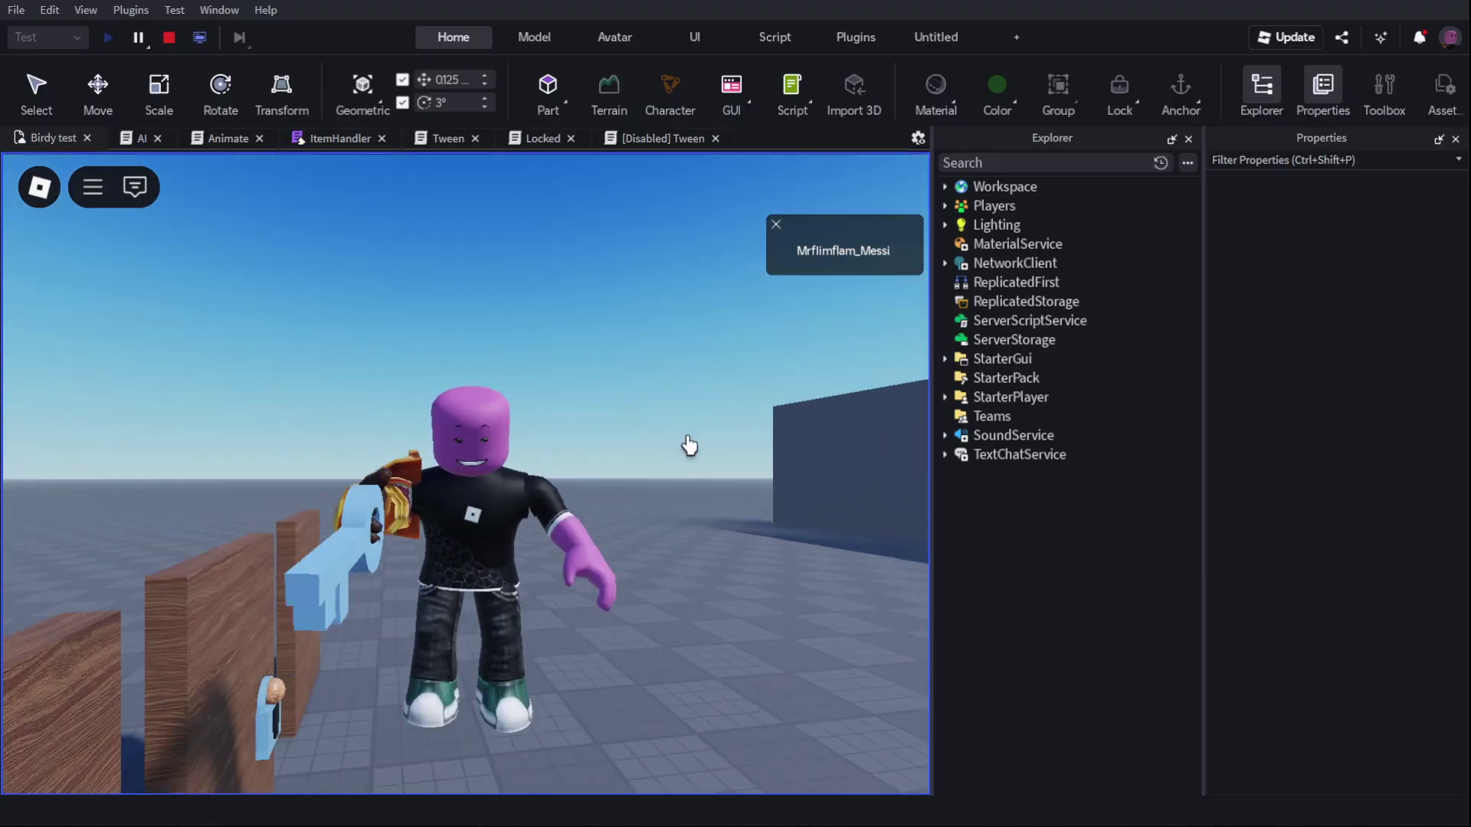
key(s)
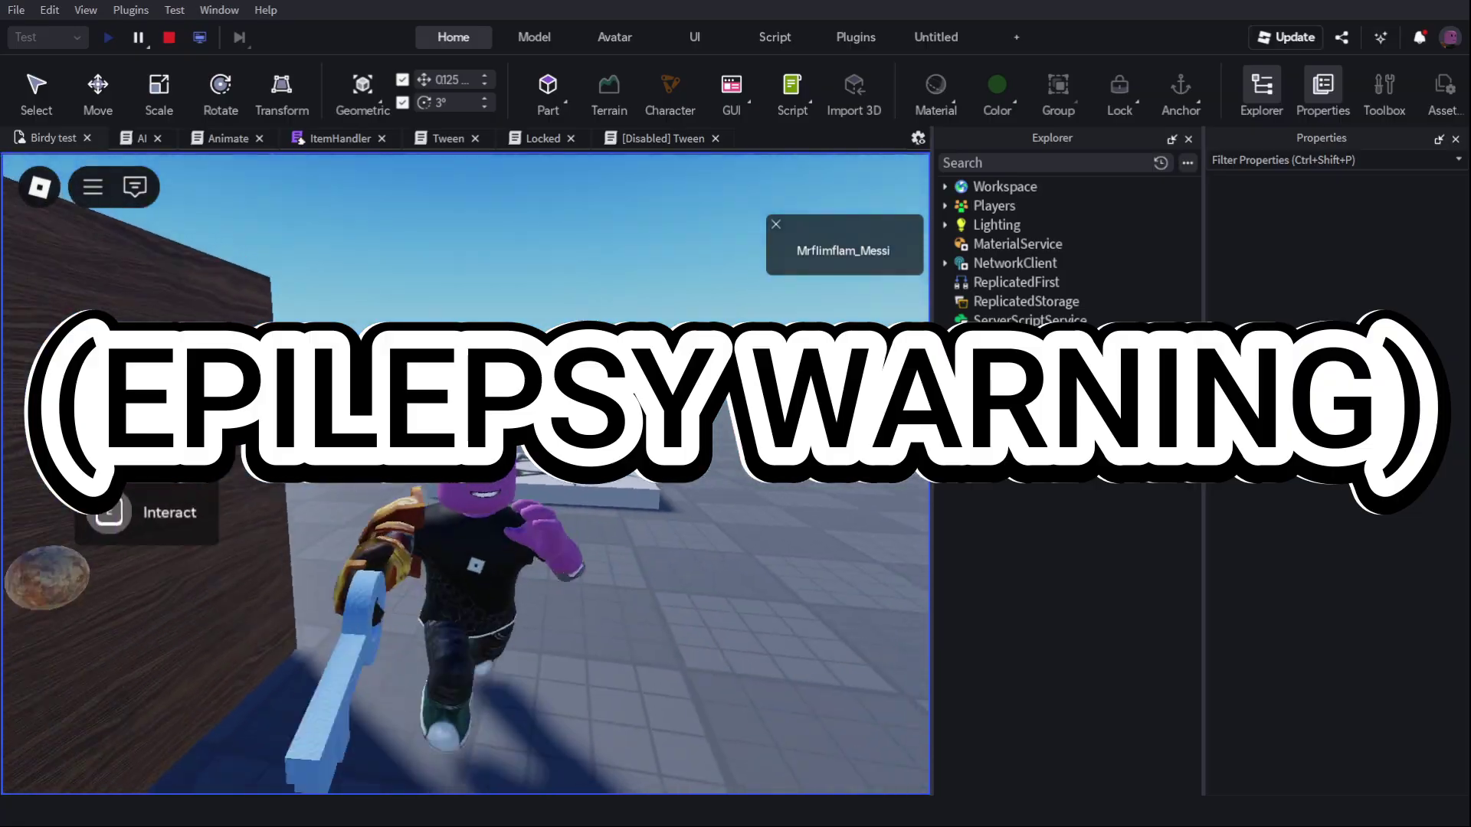